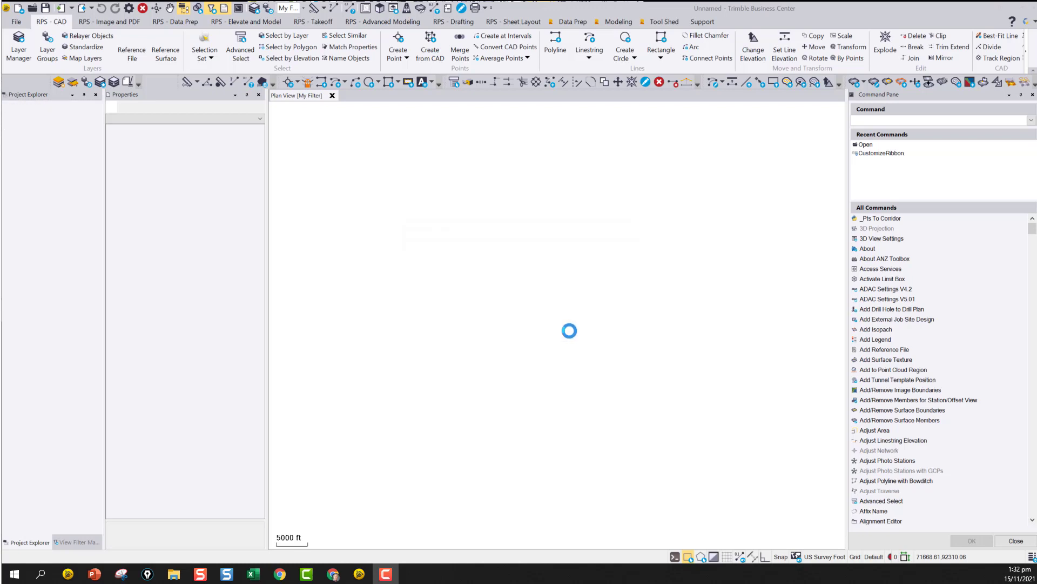
Step: Save the project containing the imported existing ground surface under the name Existing Surface
{"action": "scroll", "coordinate": [460, 345], "scroll_direction": "down", "scroll_amount": 2}
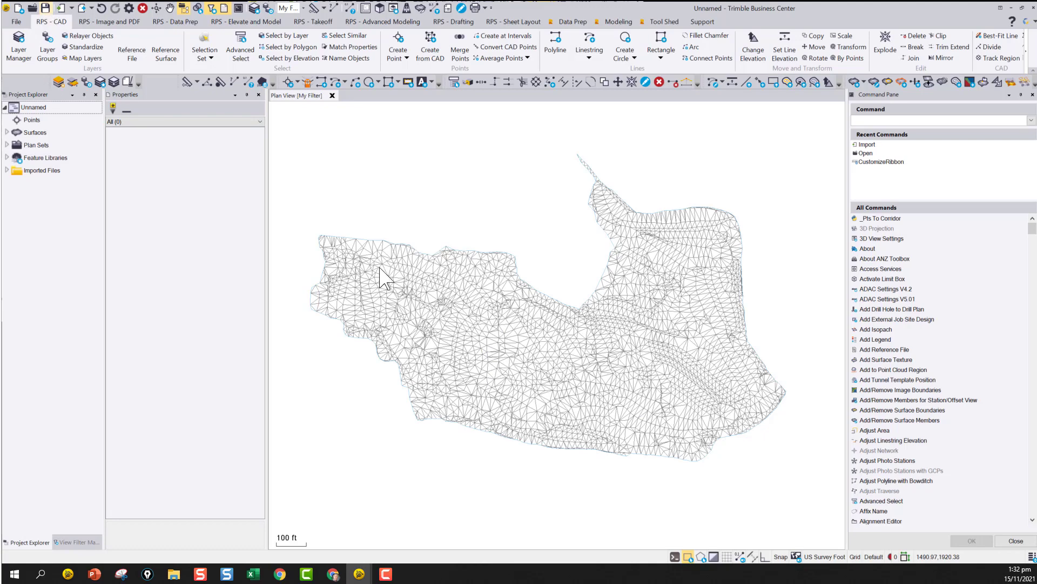
{"action": "key", "text": "ctrl+s"}
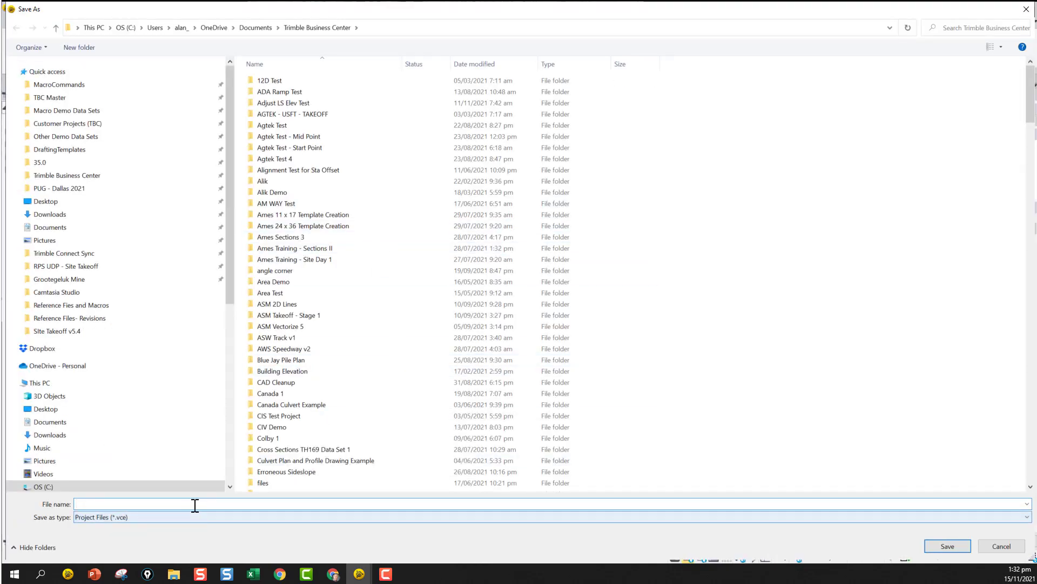
{"action": "type", "text": "E"}
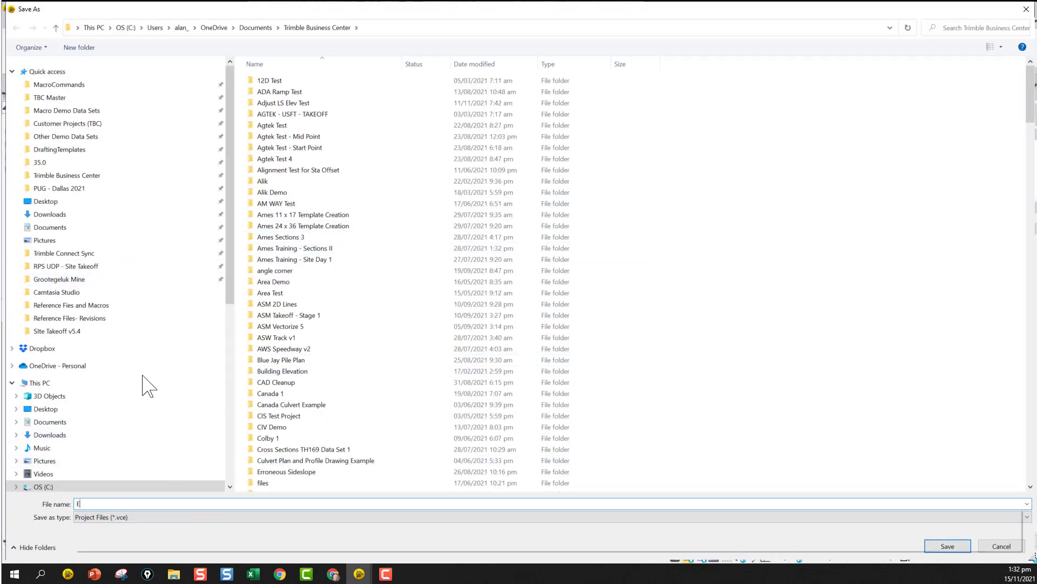
{"action": "type", "text": "xisting Surface"}
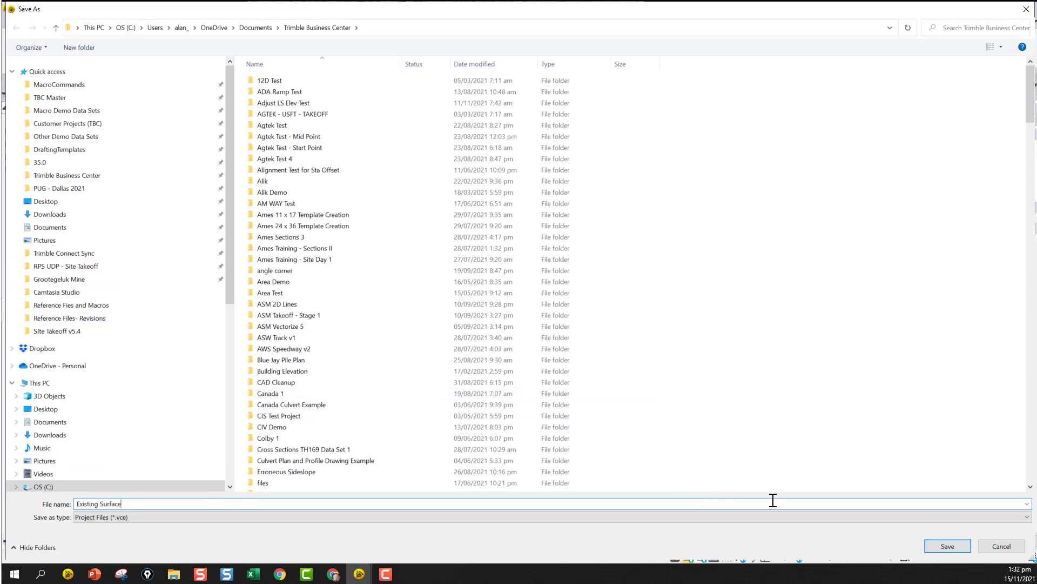
{"action": "left_click", "coordinate": [946, 546]}
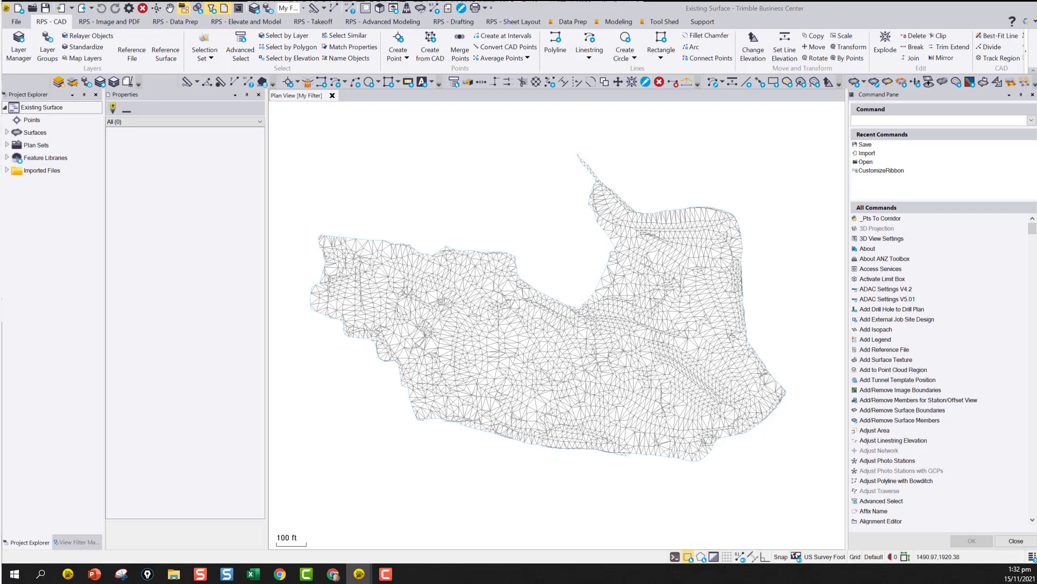
Step: Attach Existing Surface.vce as a reference file to the new unnamed project that holds the design surface
{"action": "left_click_drag", "start_coordinate": [108, 6], "coordinate": [530, 0]}
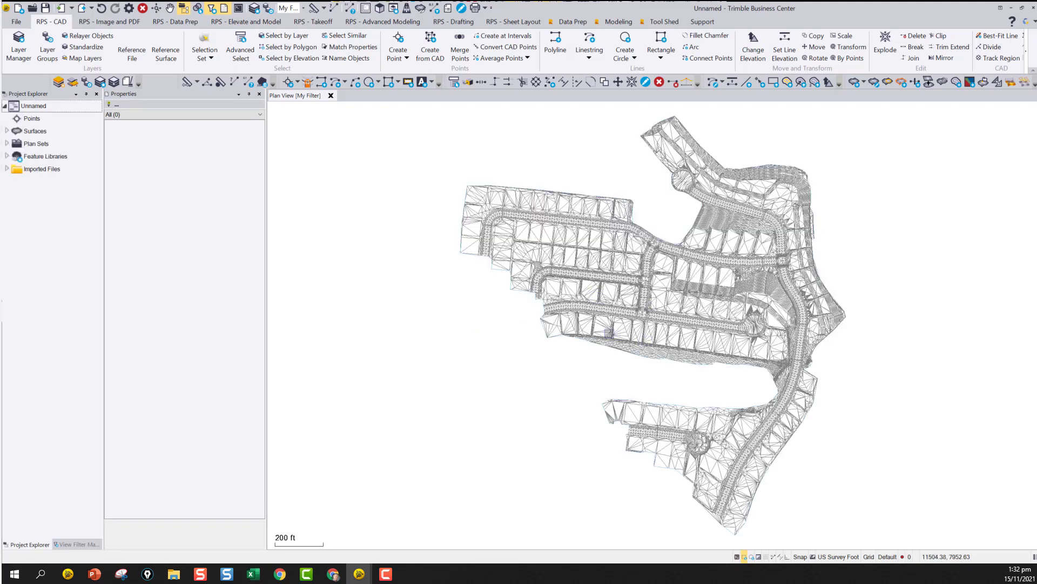
{"action": "scroll", "coordinate": [592, 334], "scroll_direction": "down", "scroll_amount": 3}
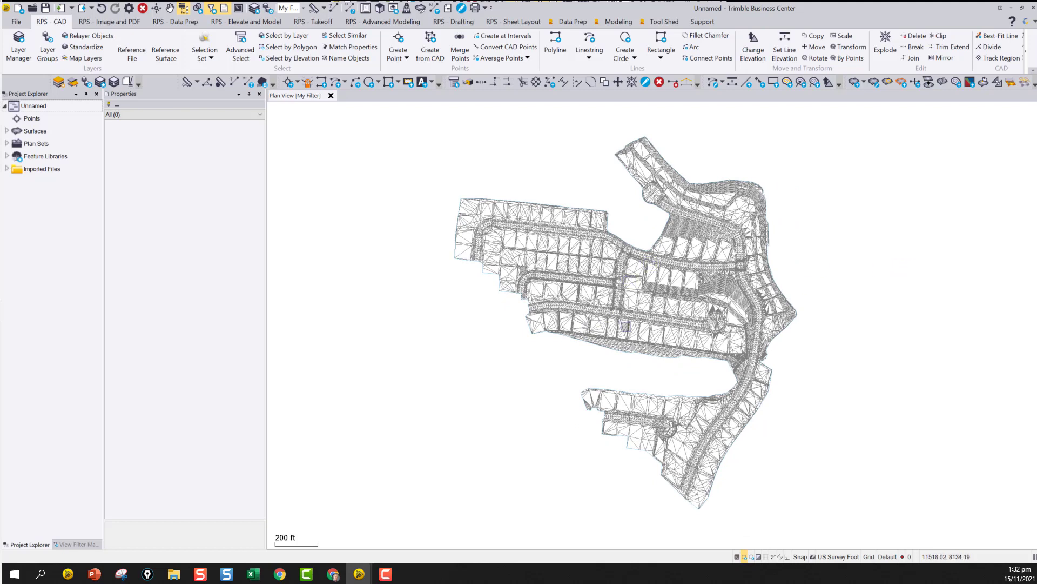
{"action": "left_click", "coordinate": [132, 49]}
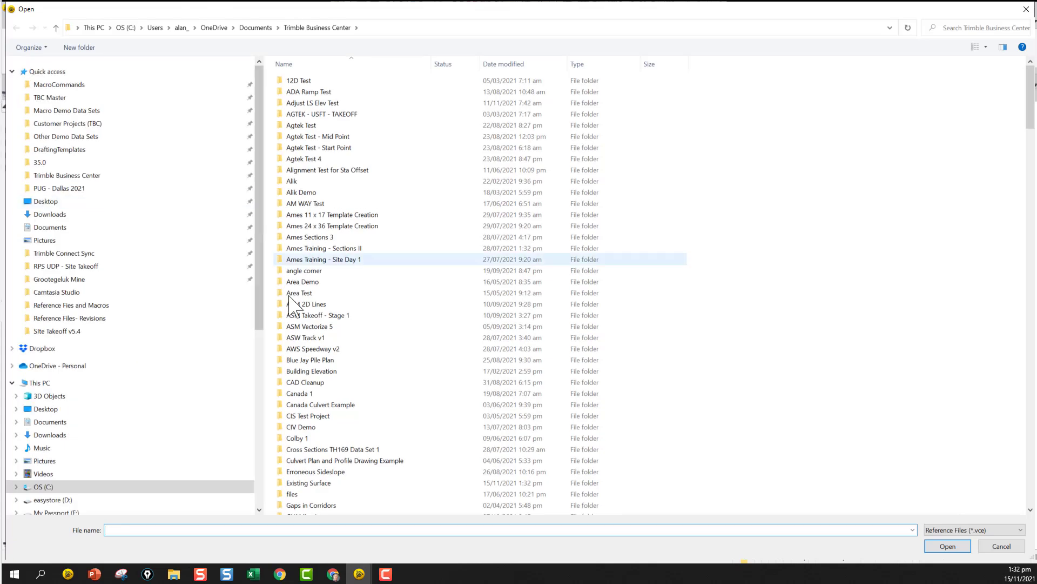
{"action": "scroll", "coordinate": [365, 304], "scroll_direction": "down", "scroll_amount": 20}
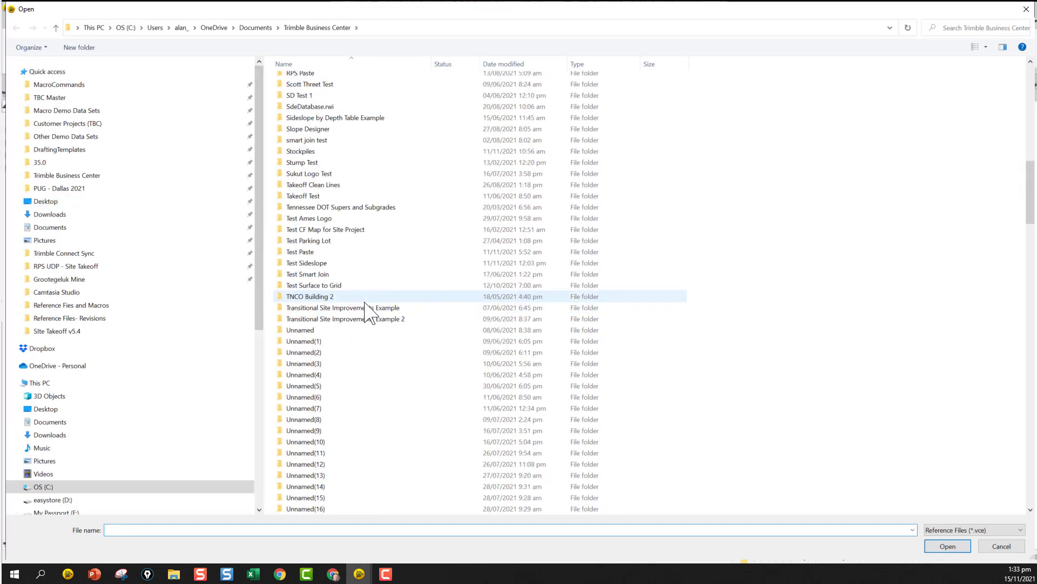
{"action": "scroll", "coordinate": [365, 305], "scroll_direction": "down", "scroll_amount": 13}
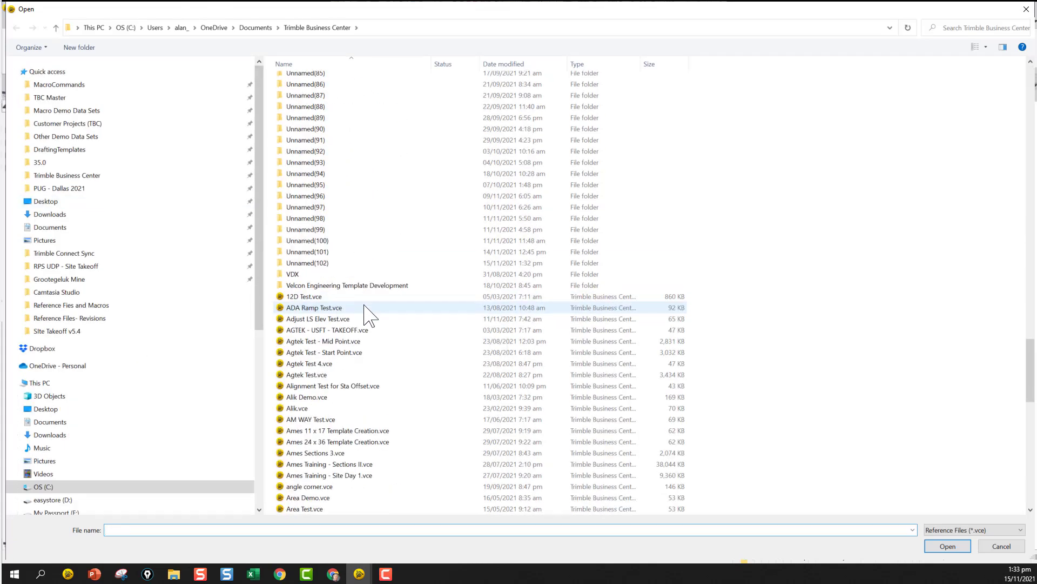
{"action": "scroll", "coordinate": [366, 307], "scroll_direction": "down", "scroll_amount": 10}
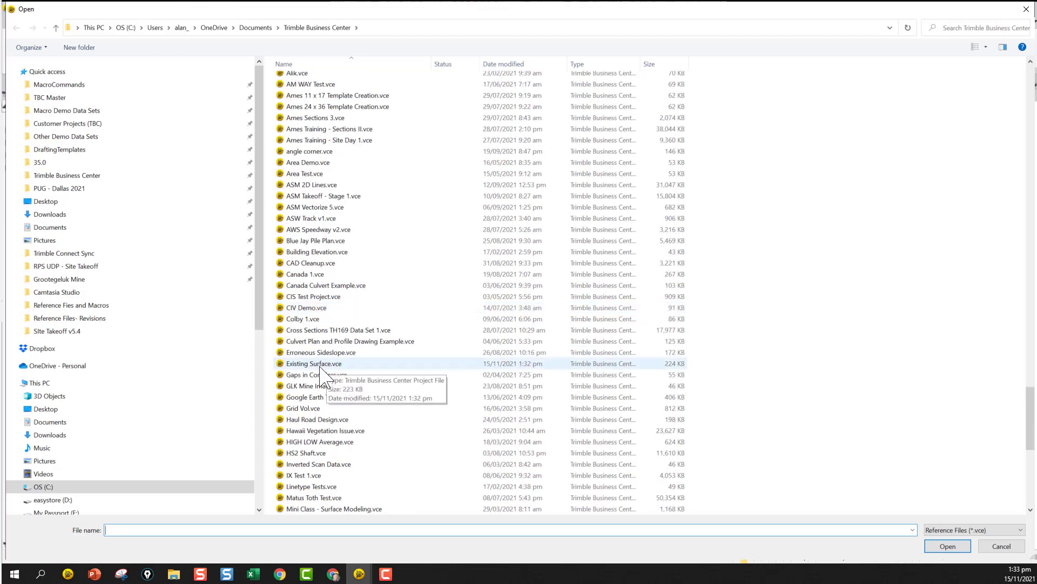
{"action": "left_click", "coordinate": [313, 363]}
{"action": "left_click", "coordinate": [947, 546]}
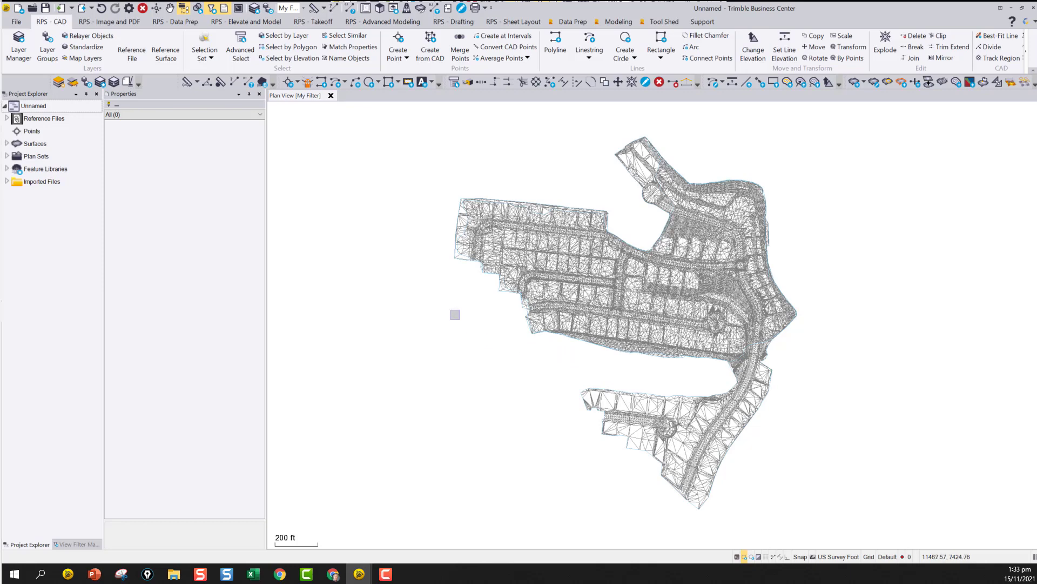
Step: Hide the Design Surface in My Filter and expand the Reference Files group in the view filter
{"action": "scroll", "coordinate": [425, 300], "scroll_direction": "up", "scroll_amount": 1}
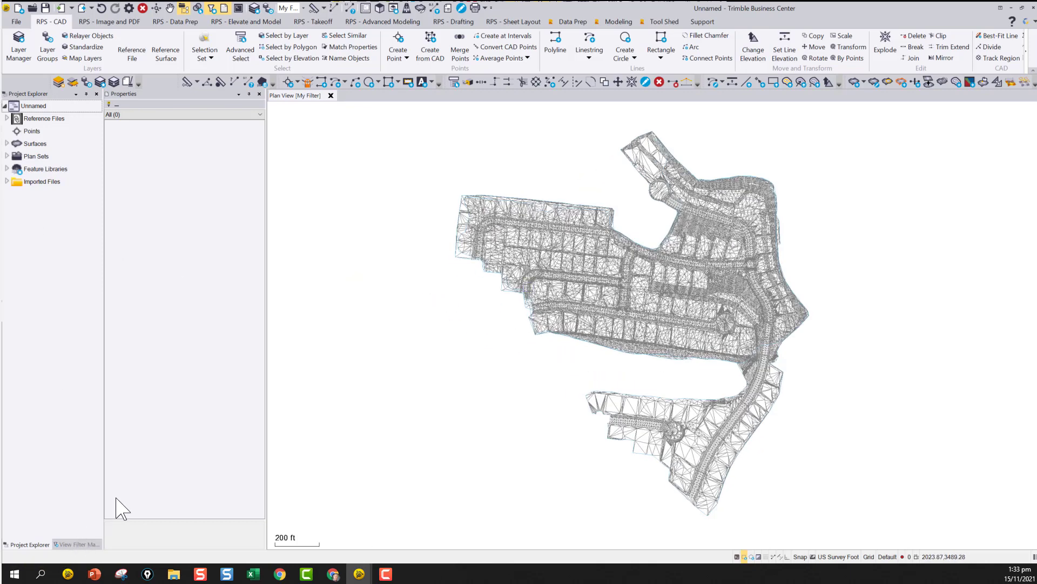
{"action": "left_click", "coordinate": [76, 544]}
{"action": "scroll", "coordinate": [73, 254], "scroll_direction": "down", "scroll_amount": 5}
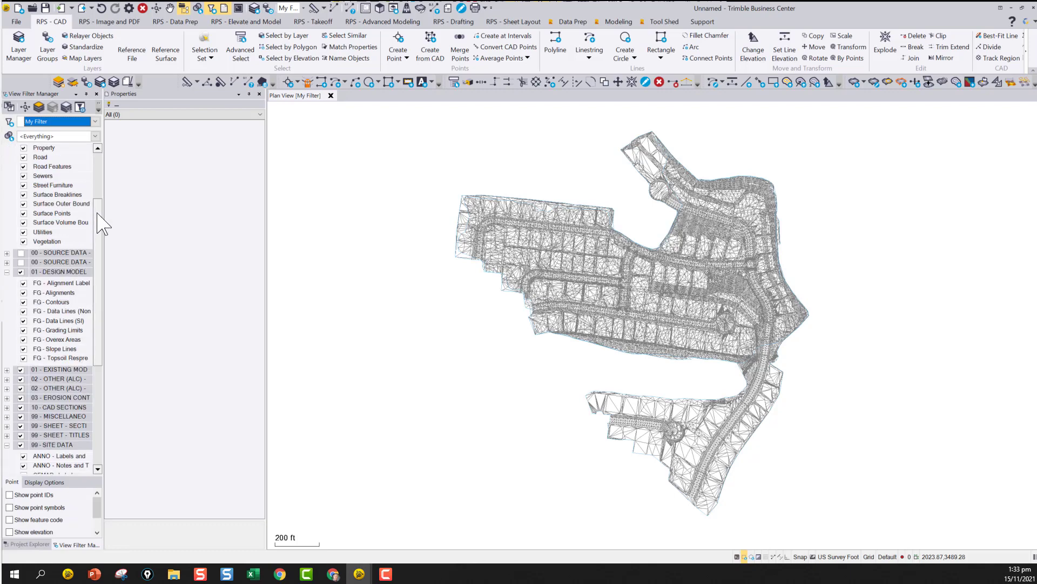
{"action": "scroll", "coordinate": [101, 222], "scroll_direction": "down", "scroll_amount": 4}
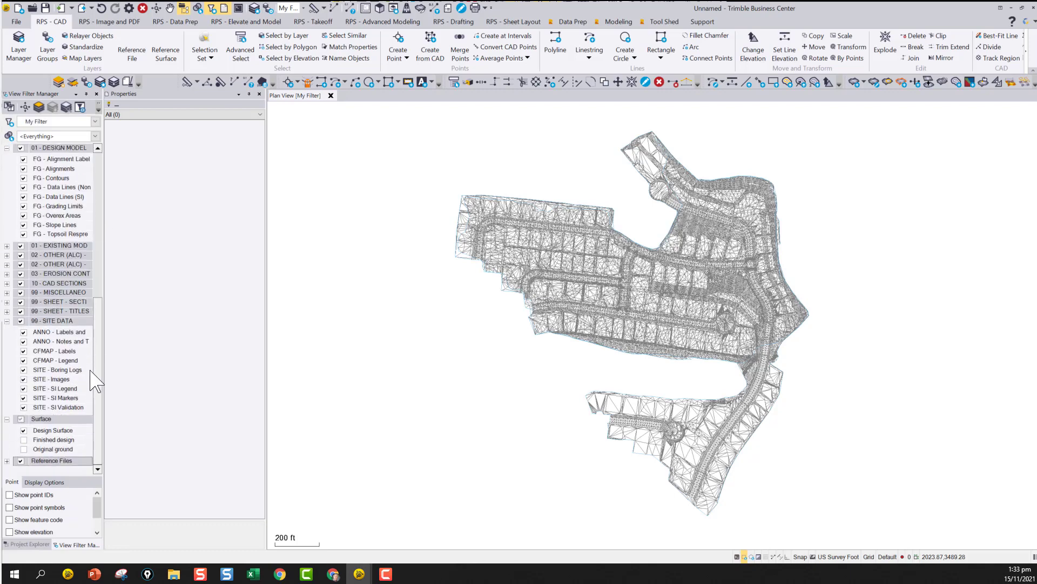
{"action": "left_click", "coordinate": [23, 430]}
{"action": "middle_click_drag", "start_coordinate": [775, 240], "coordinate": [764, 292]}
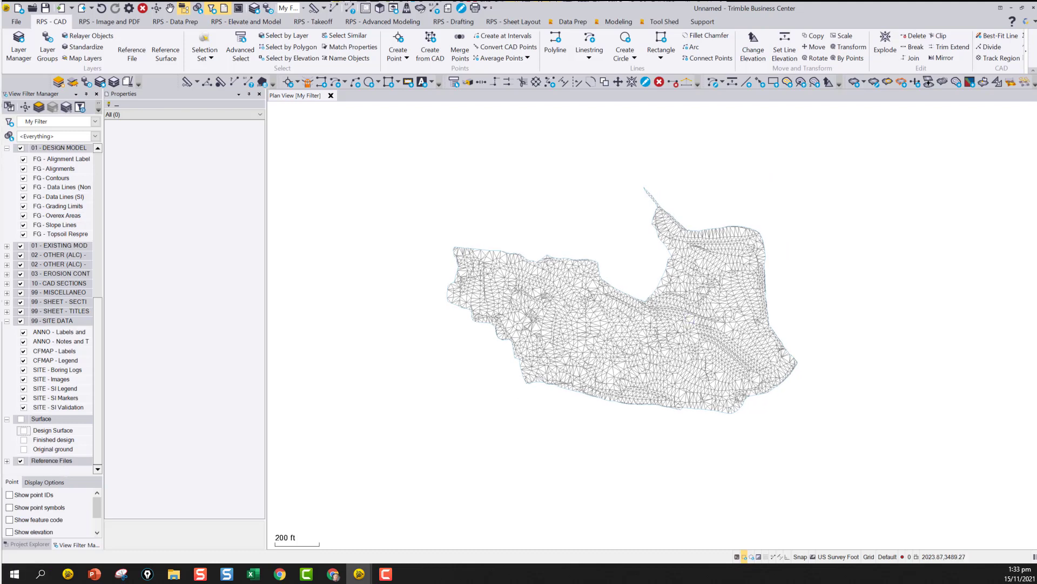
{"action": "left_click", "coordinate": [6, 460]}
{"action": "scroll", "coordinate": [102, 378], "scroll_direction": "down", "scroll_amount": 1}
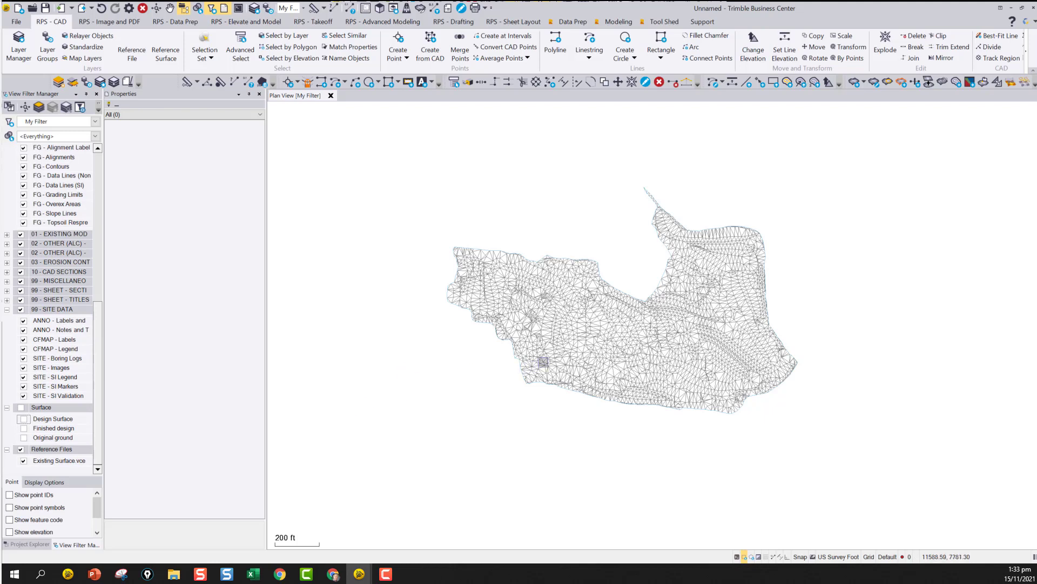
{"action": "middle_click_drag", "start_coordinate": [644, 354], "coordinate": [627, 342]}
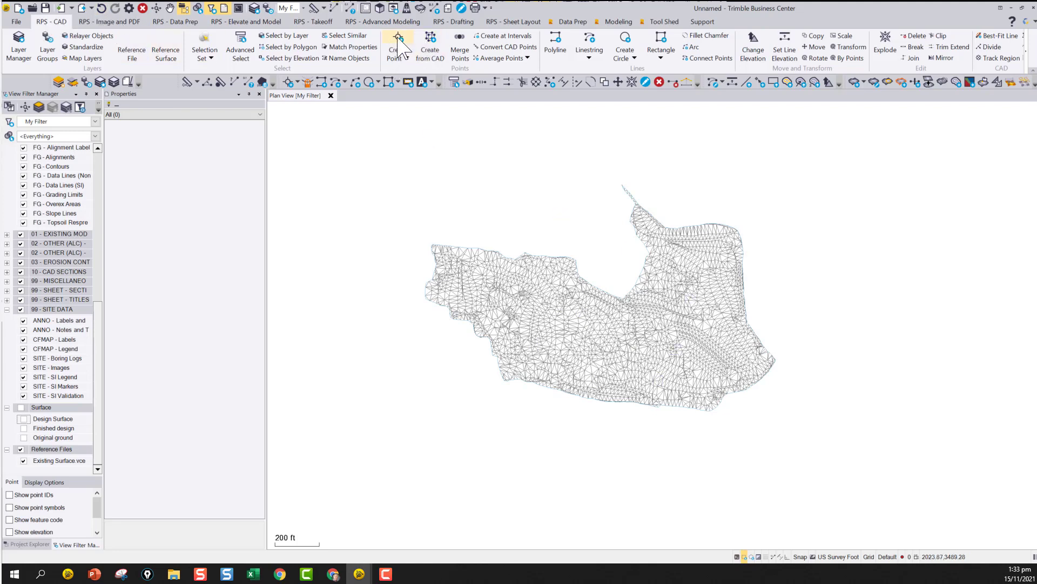
Step: Create a linestring named Breakline on layer 0 with Sharp surface sharpness, leaving its start point open over the referenced surface
{"action": "left_click", "coordinate": [589, 43]}
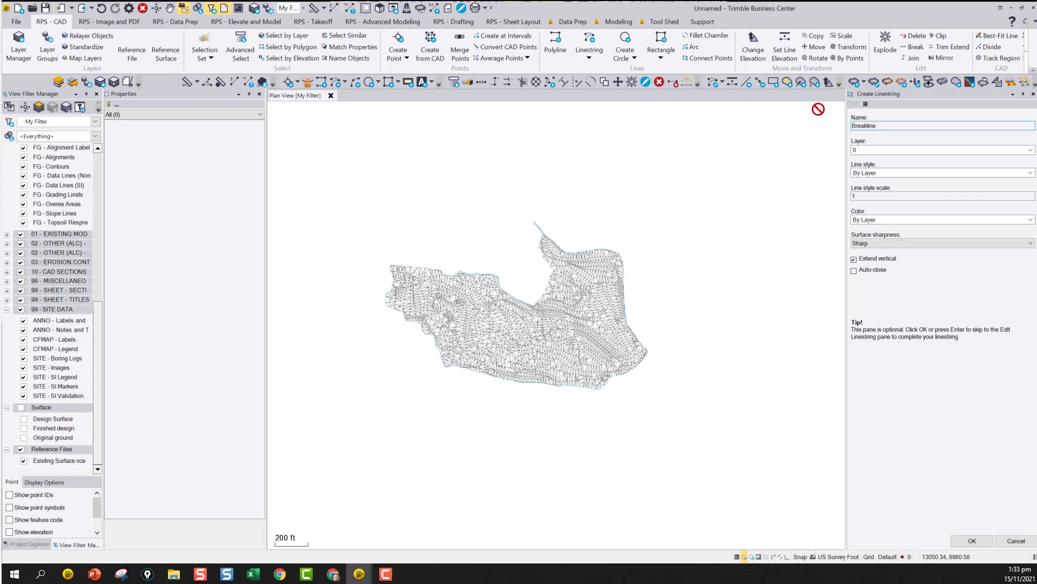
{"action": "left_click", "coordinate": [873, 149]}
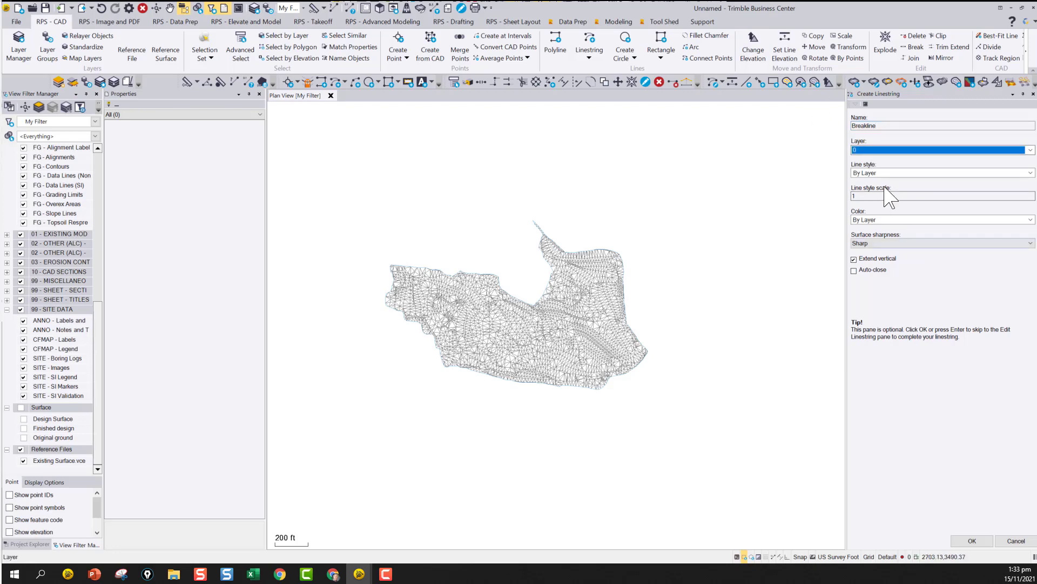
{"action": "left_click", "coordinate": [972, 541]}
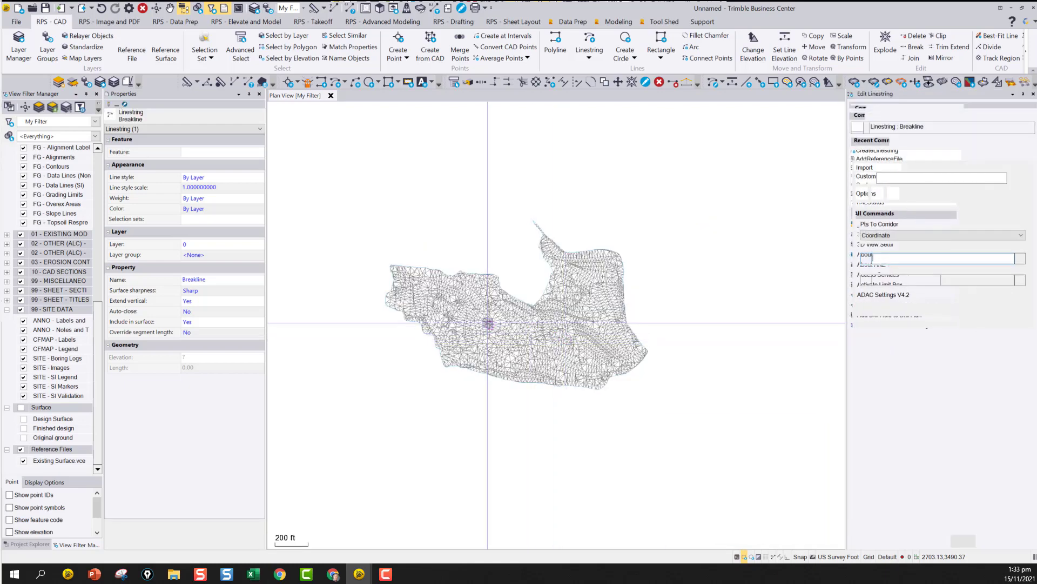
{"action": "scroll", "coordinate": [486, 324], "scroll_direction": "up", "scroll_amount": 5}
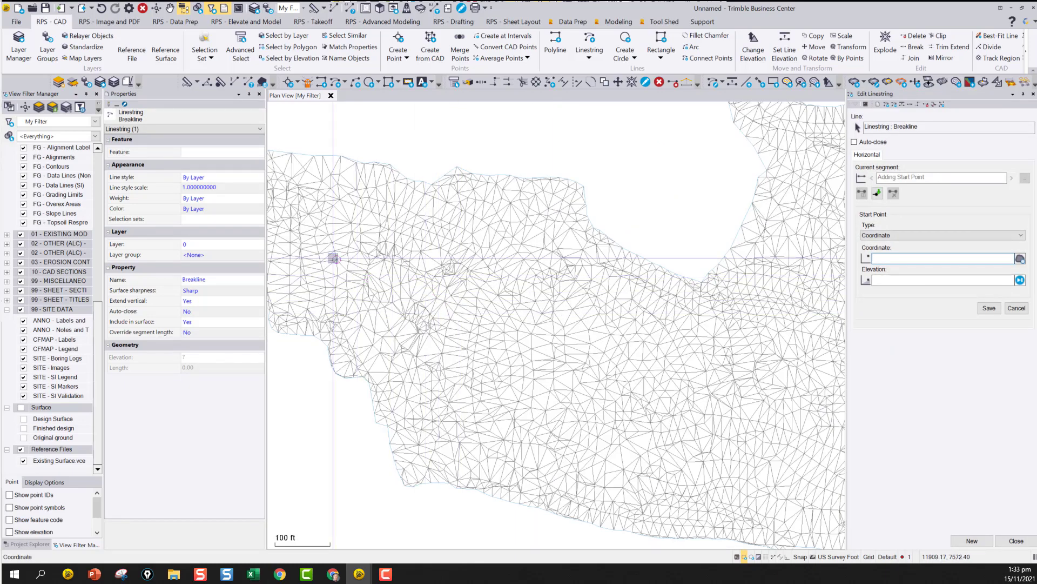
{"action": "middle_click_drag", "start_coordinate": [392, 279], "coordinate": [365, 220]}
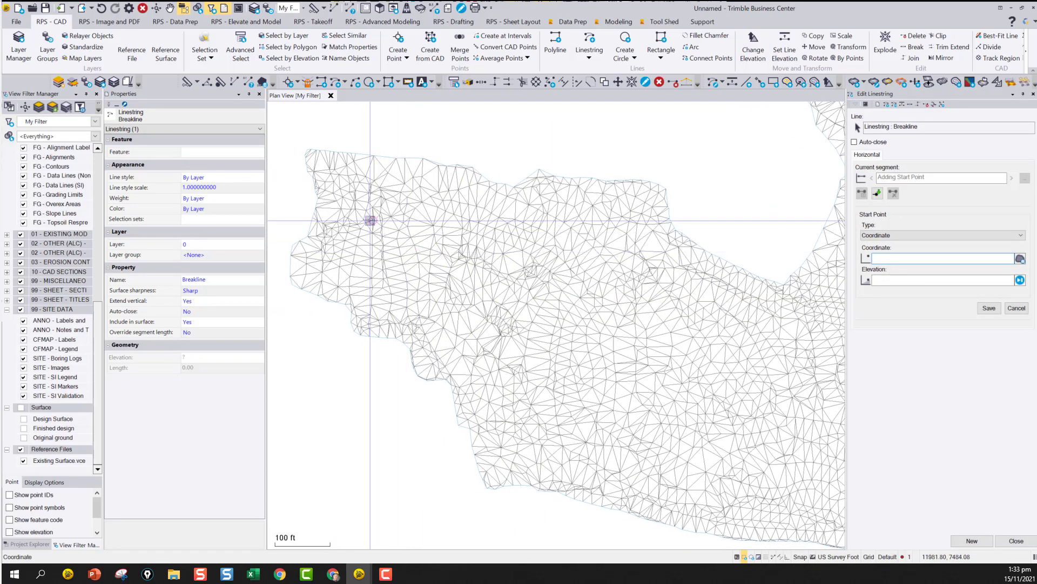
Step: Check which object snaps are enabled in the running snap mode options, including Surface/mesh vertex
{"action": "left_click", "coordinate": [801, 557]}
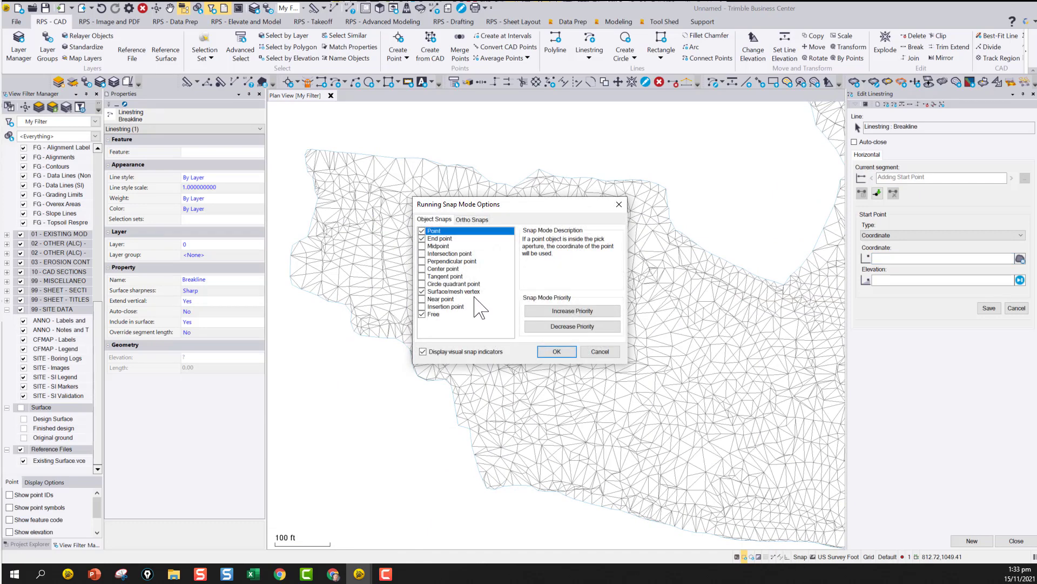
{"action": "left_click", "coordinate": [556, 351]}
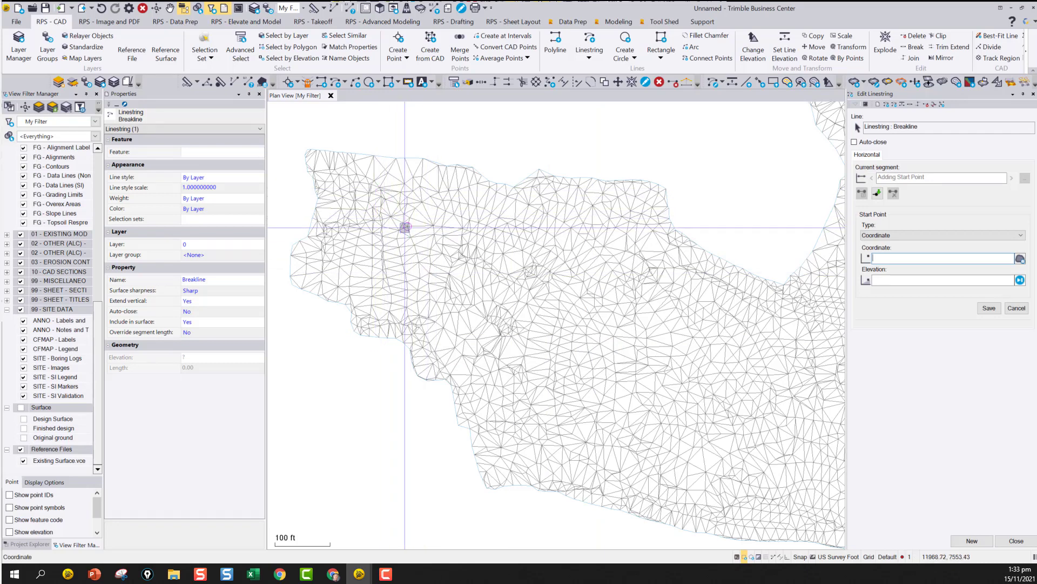
{"action": "scroll", "coordinate": [405, 228], "scroll_direction": "down", "scroll_amount": 1}
{"action": "scroll", "coordinate": [435, 249], "scroll_direction": "down", "scroll_amount": 2}
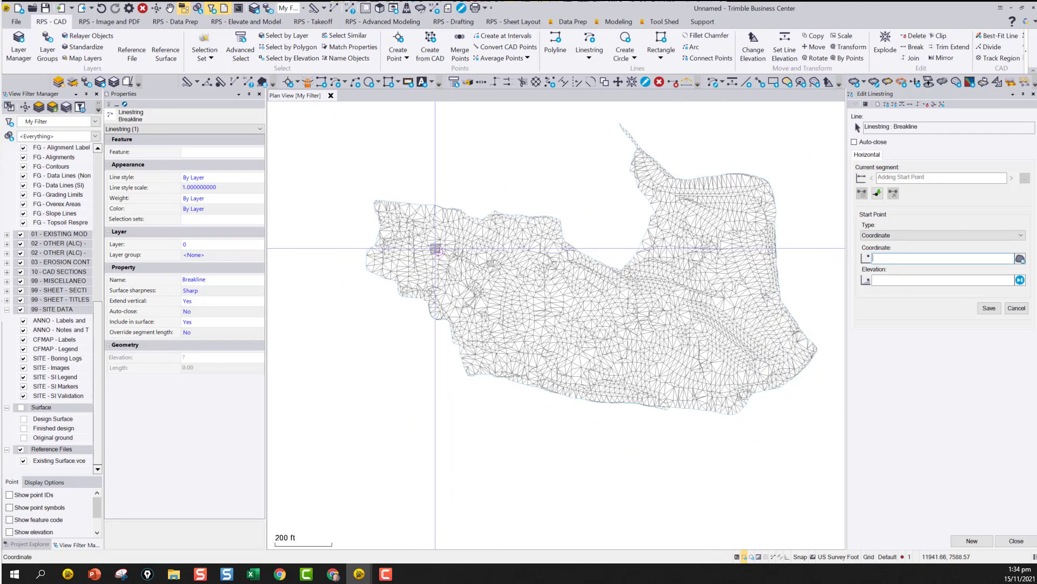
Step: Show the properties of the Existing Surface.vce reference file and widen the properties area to read its filename path
{"action": "left_click", "coordinate": [67, 461]}
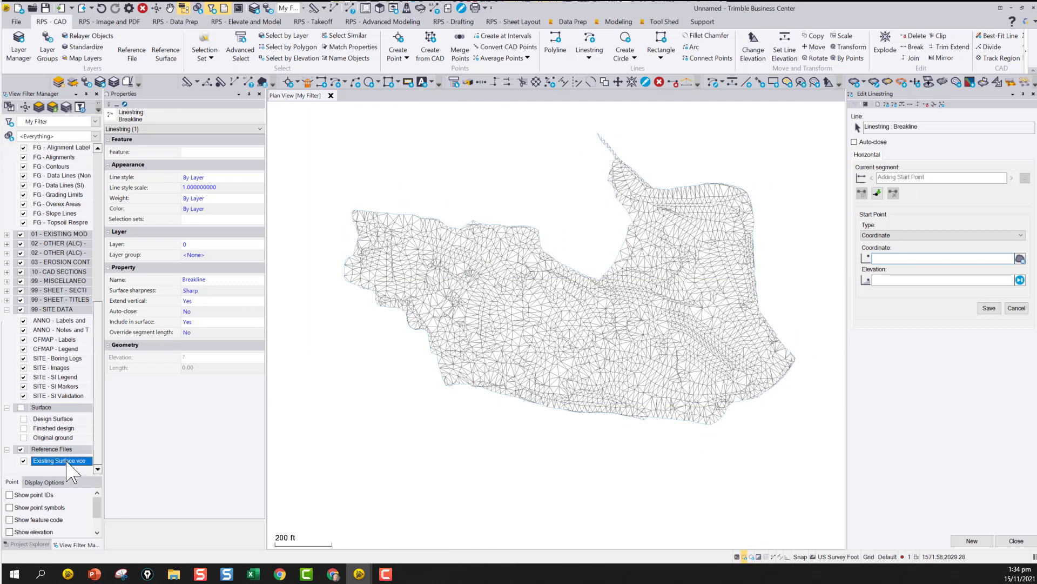
{"action": "right_click", "coordinate": [67, 462]}
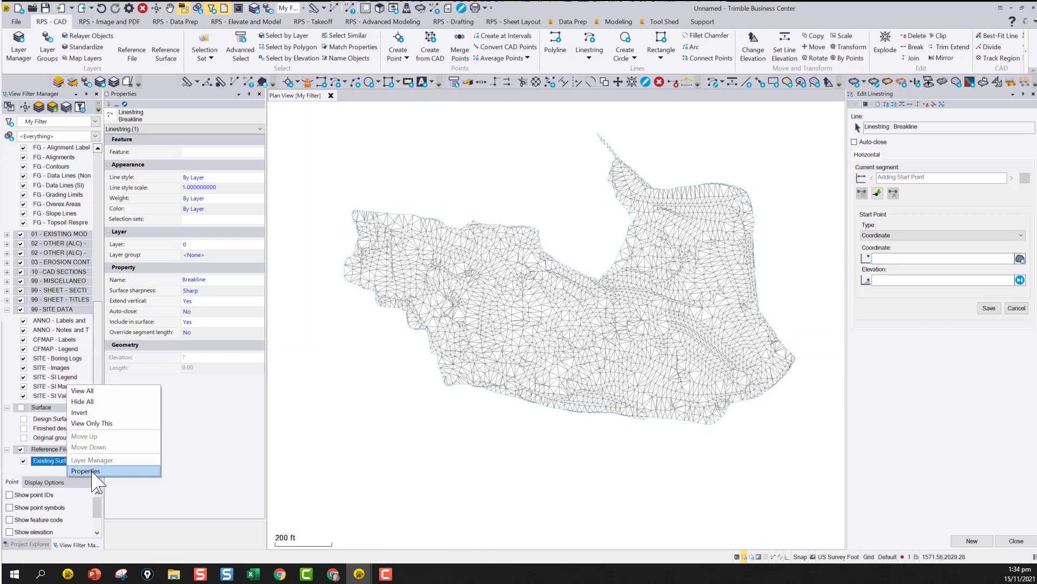
{"action": "left_click", "coordinate": [95, 476]}
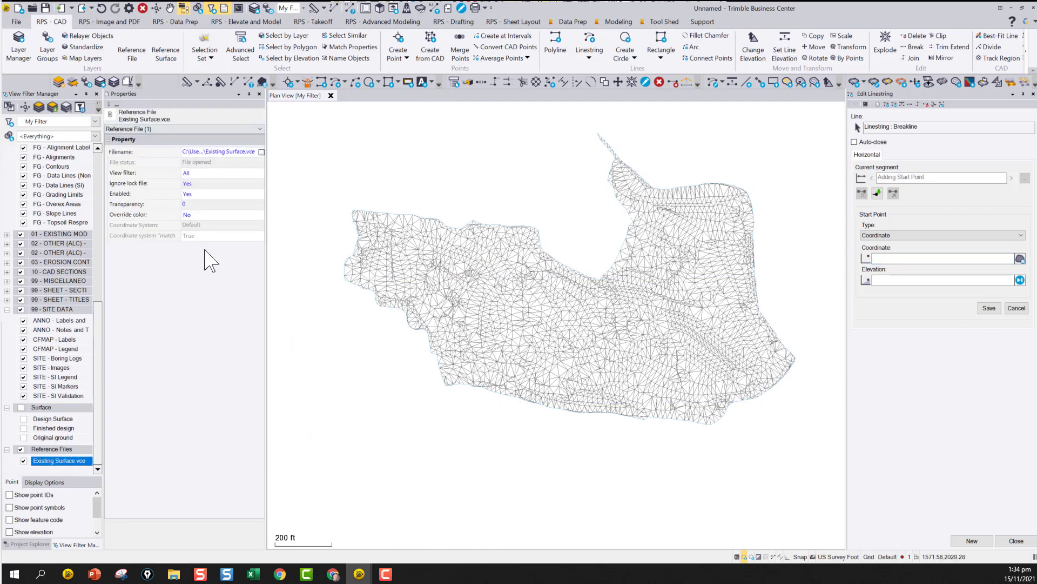
{"action": "left_click", "coordinate": [233, 151]}
{"action": "left_click_drag", "start_coordinate": [265, 162], "coordinate": [310, 162]}
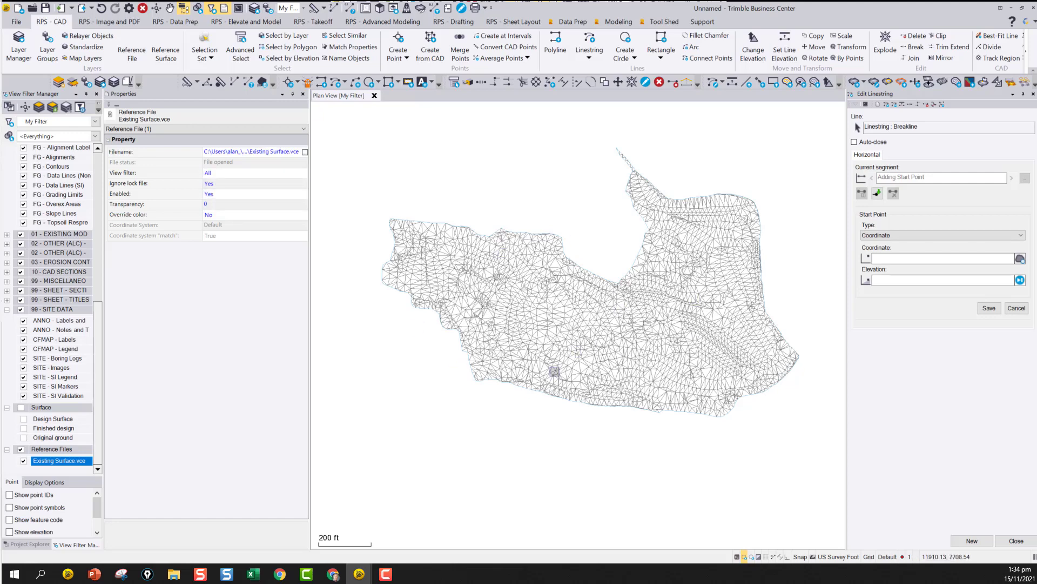
Step: Toggle the visibility of the Existing Surface.vce reference file off and back on in the view filter
{"action": "left_click", "coordinate": [24, 461]}
{"action": "left_click", "coordinate": [23, 461]}
{"action": "left_click", "coordinate": [24, 460]}
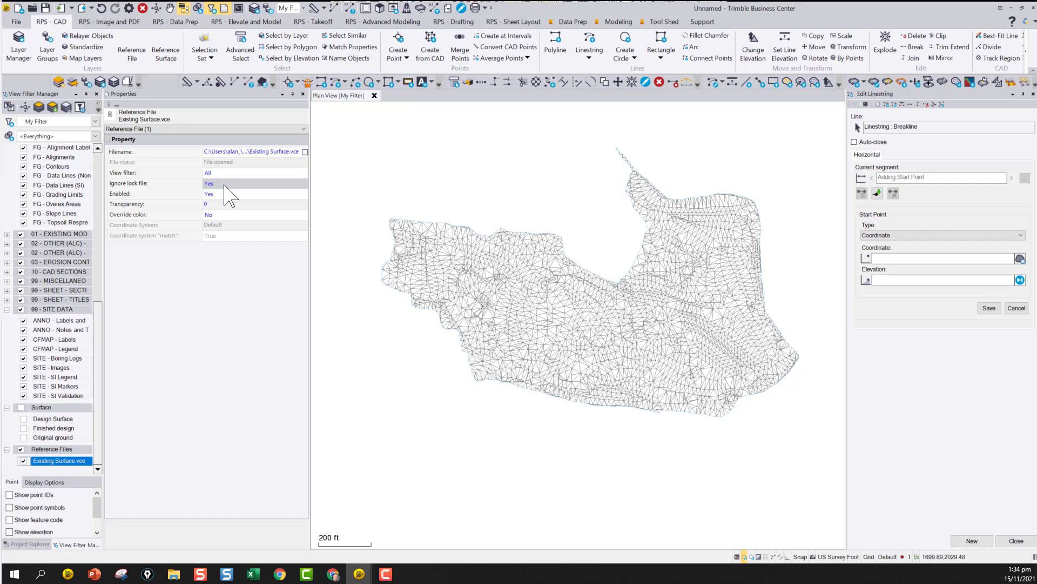
Step: Review the properties and available commands of Existing Surface.vce under Reference Files in the project tree
{"action": "left_click", "coordinate": [29, 544]}
{"action": "left_click", "coordinate": [12, 119]}
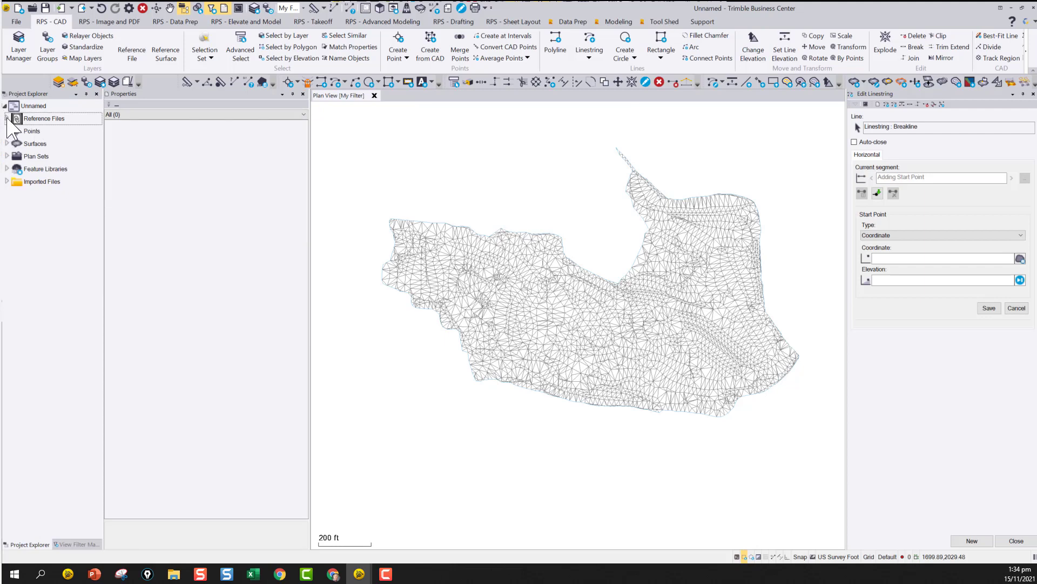
{"action": "left_click", "coordinate": [7, 119]}
{"action": "left_click", "coordinate": [57, 133]}
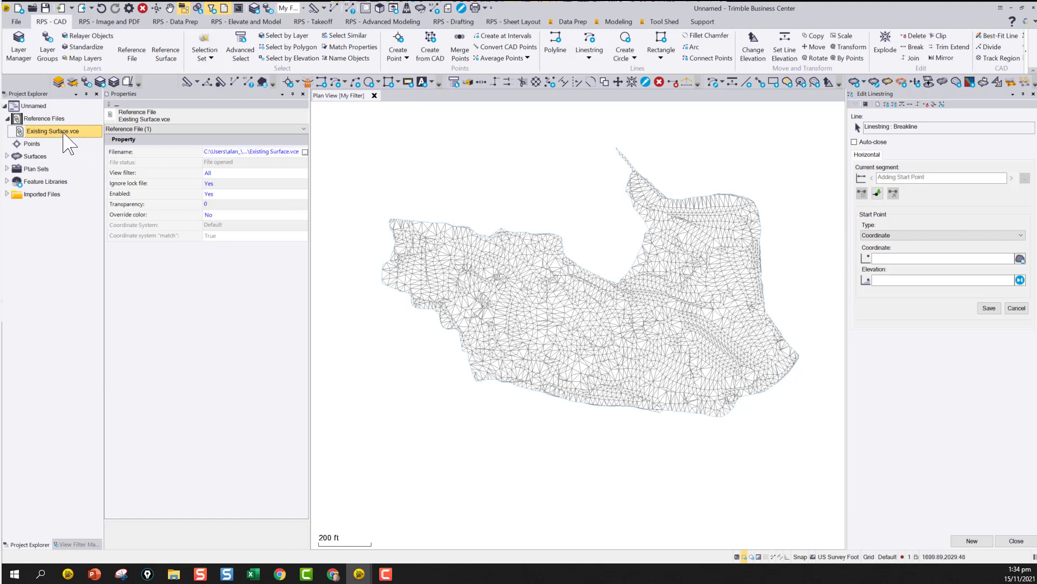
{"action": "right_click", "coordinate": [42, 131]}
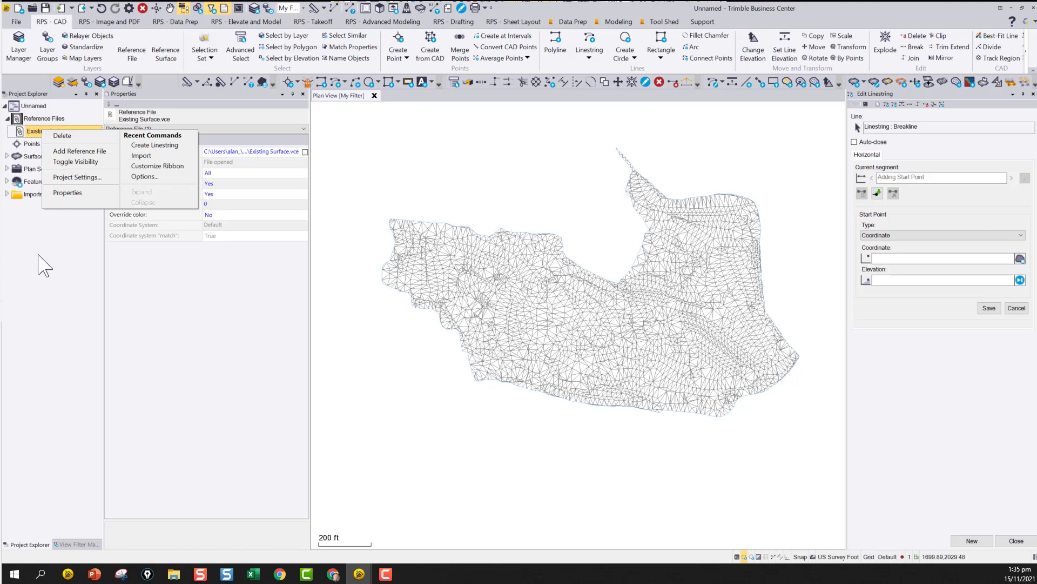
{"action": "left_click", "coordinate": [527, 424]}
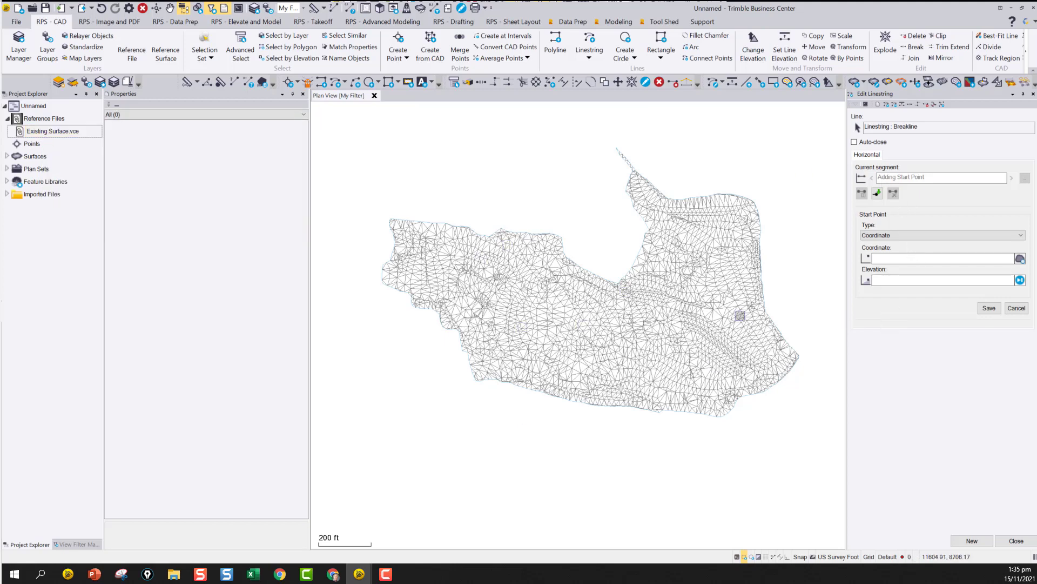
Step: Disable the Existing Surface.vce reference file in its properties and enable it again
{"action": "left_click", "coordinate": [60, 132]}
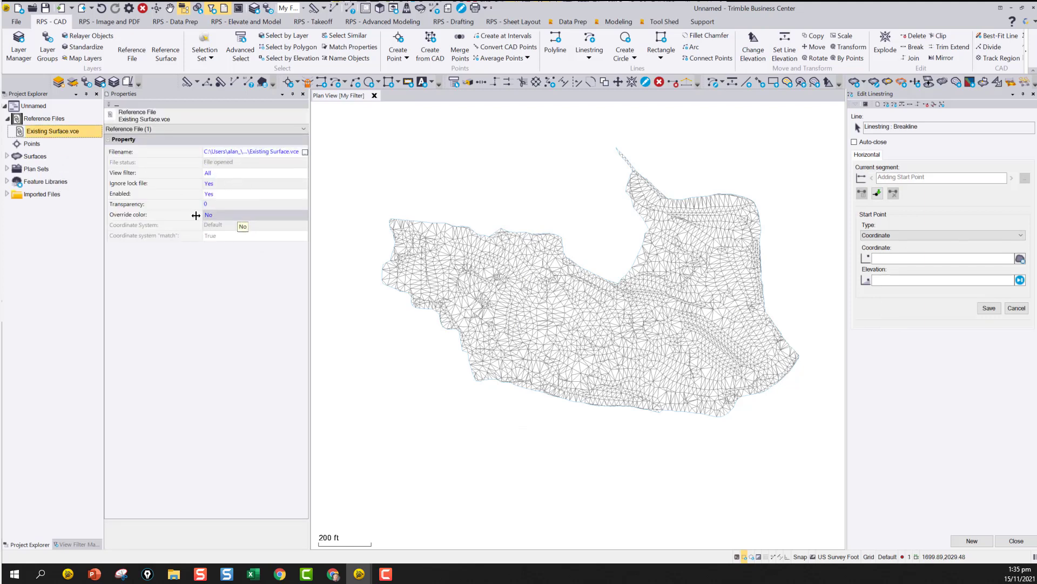
{"action": "left_click", "coordinate": [216, 194]}
{"action": "left_click", "coordinate": [217, 210]}
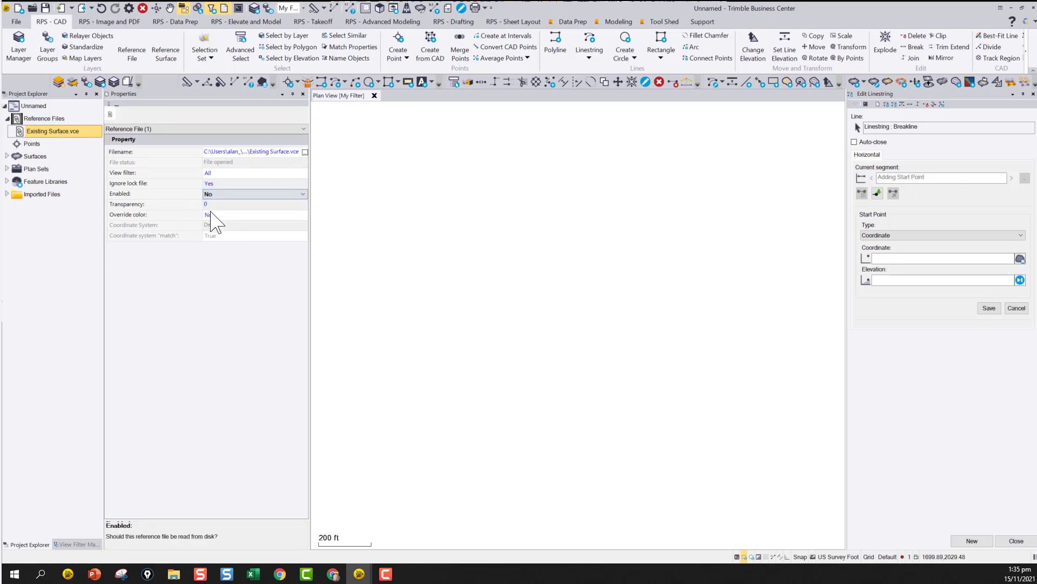
{"action": "left_click", "coordinate": [216, 183]}
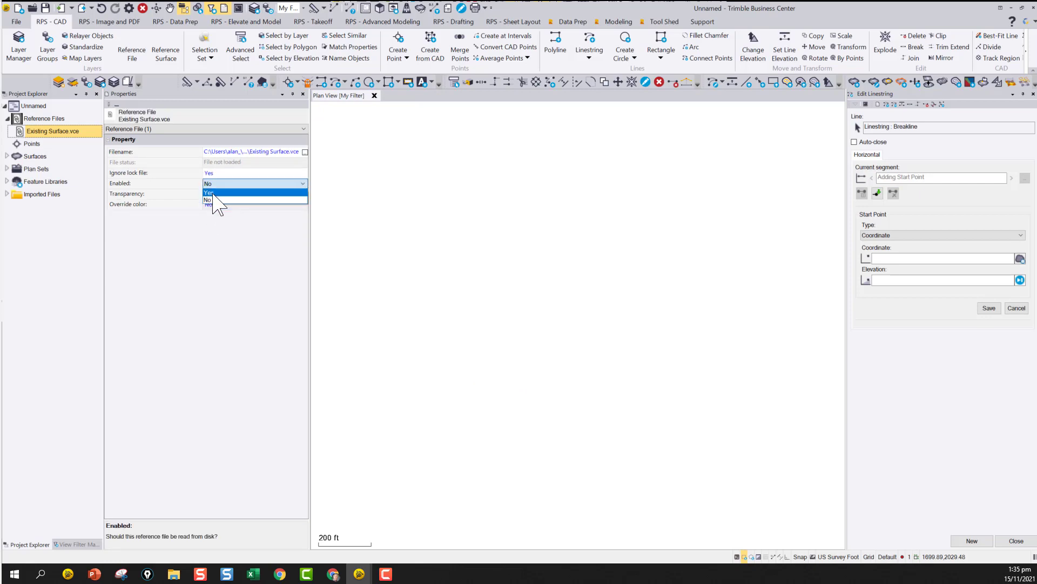
{"action": "left_click", "coordinate": [217, 194]}
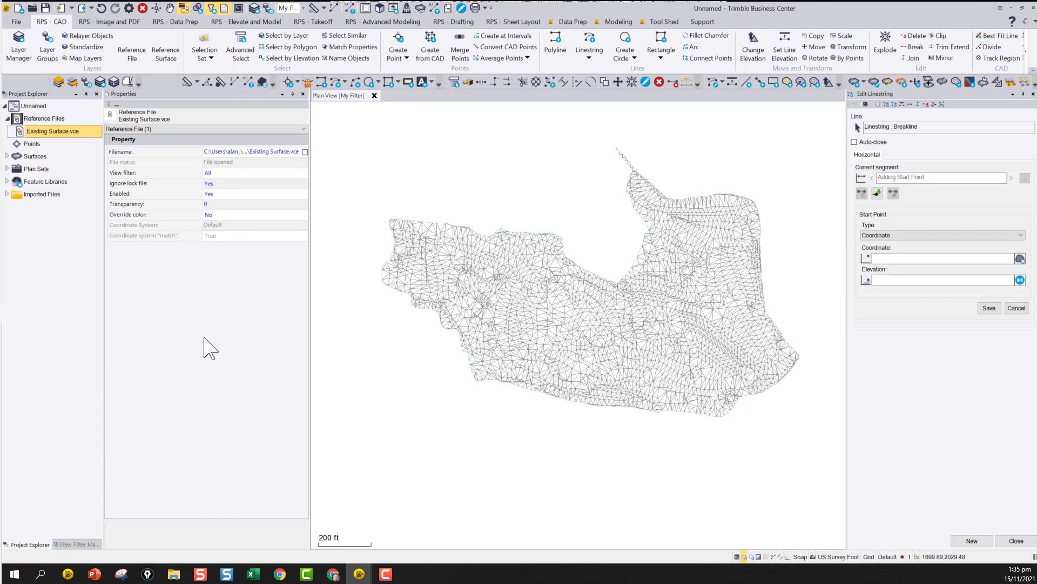
Step: Turn on the color override for the Existing Surface.vce reference file, trying Red and settling on LightGray
{"action": "left_click", "coordinate": [213, 216]}
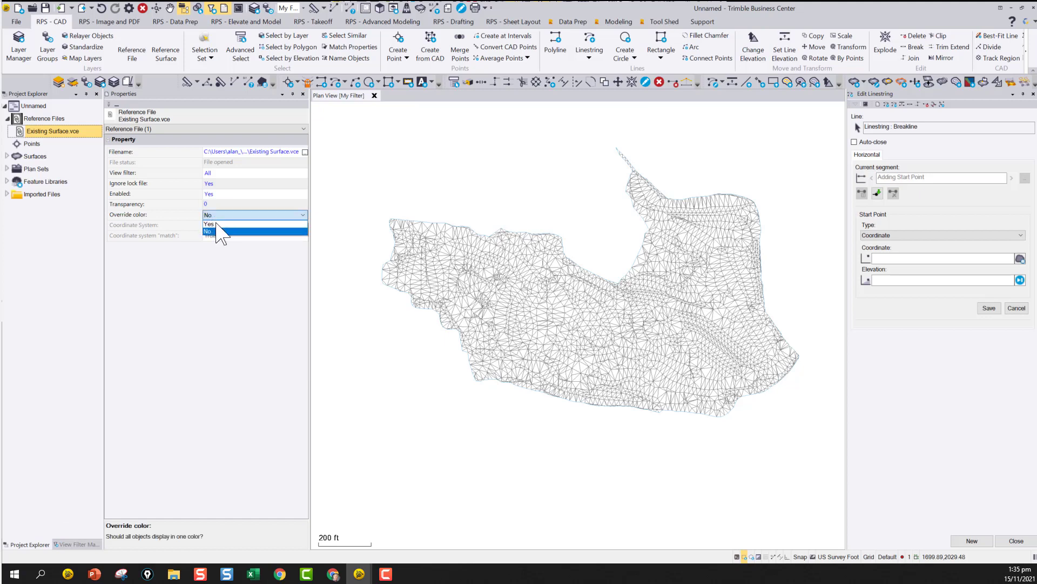
{"action": "left_click", "coordinate": [214, 218]}
{"action": "left_click", "coordinate": [209, 224]}
{"action": "left_click", "coordinate": [216, 225]}
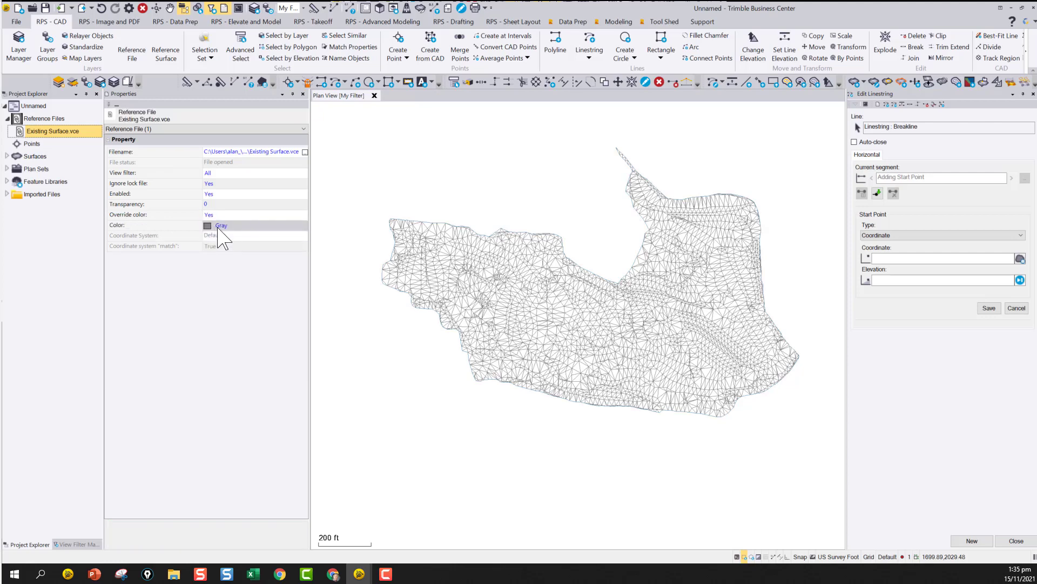
{"action": "left_click", "coordinate": [217, 225]}
{"action": "left_click", "coordinate": [222, 282]}
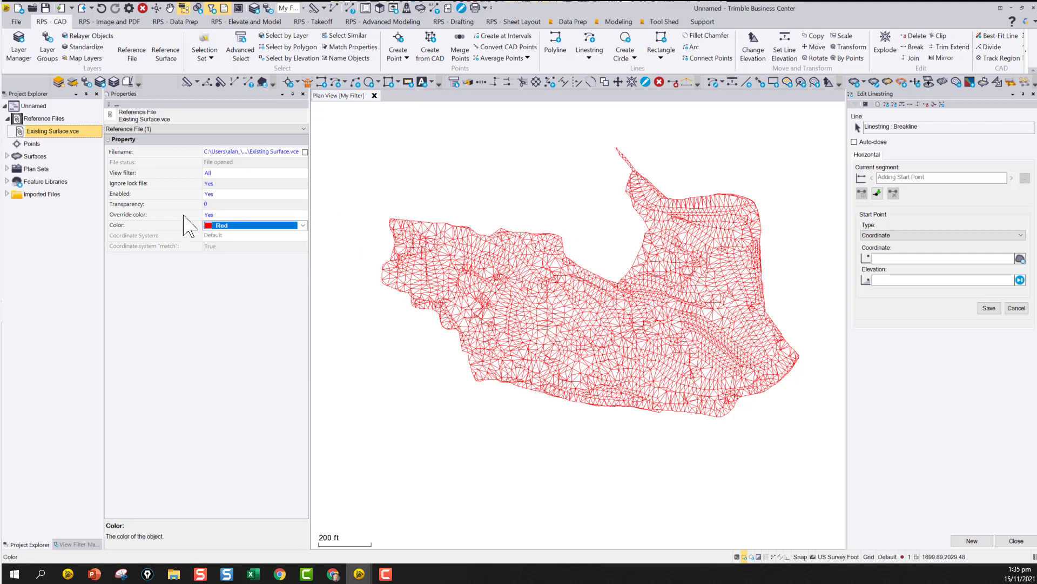
{"action": "left_click", "coordinate": [232, 227]}
{"action": "left_click", "coordinate": [227, 234]}
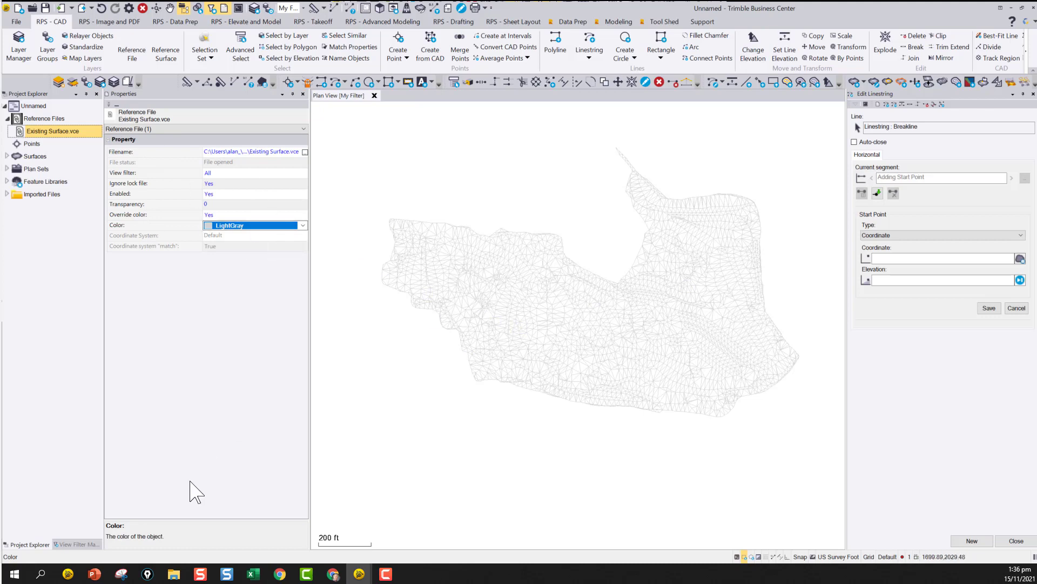
Step: Show the view filter settings and close the unfinished Edit Linestring command
{"action": "left_click", "coordinate": [77, 544]}
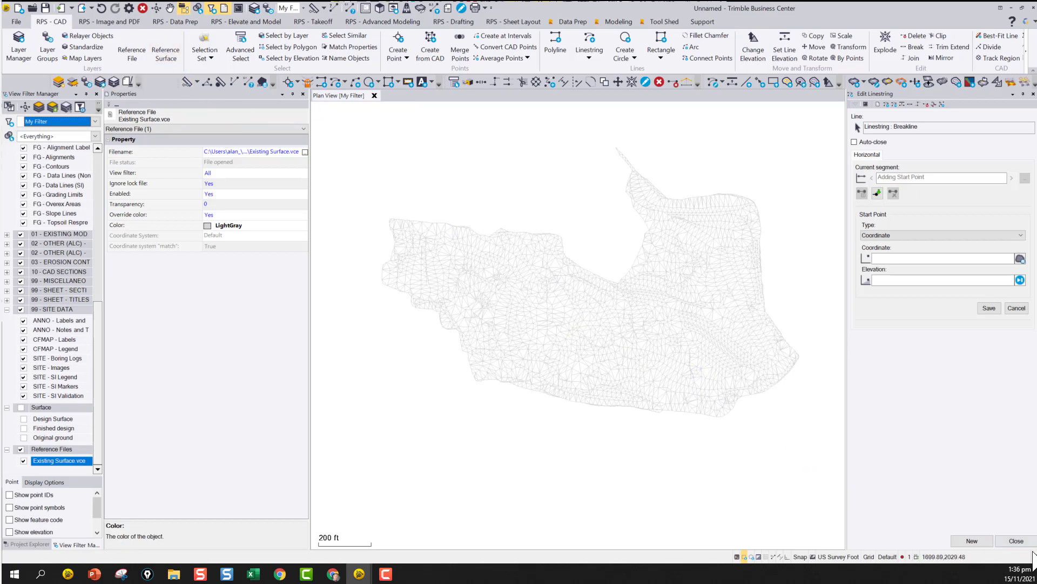
{"action": "left_click", "coordinate": [1019, 541]}
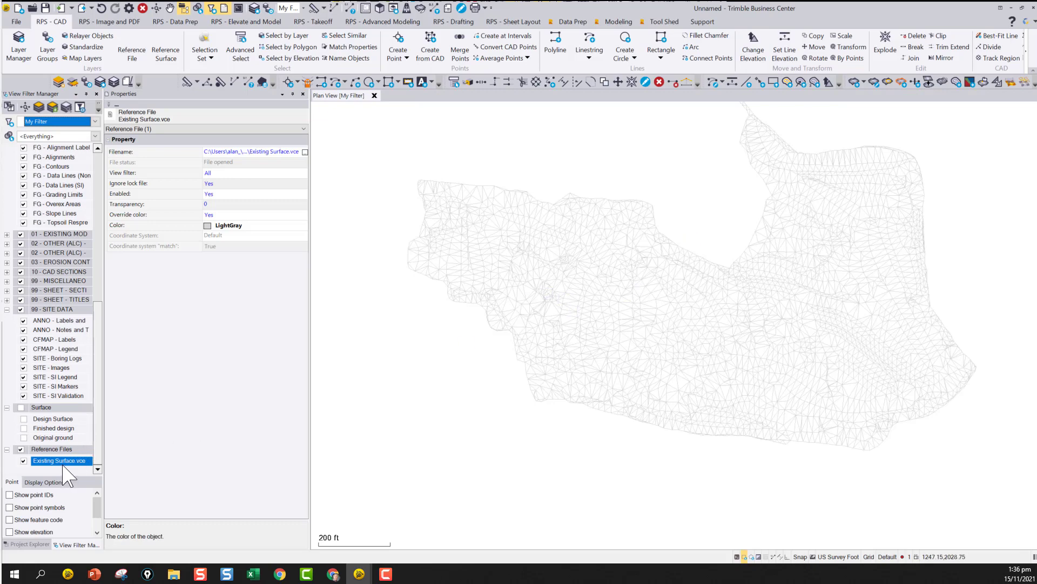
{"action": "scroll", "coordinate": [615, 365], "scroll_direction": "down", "scroll_amount": 2}
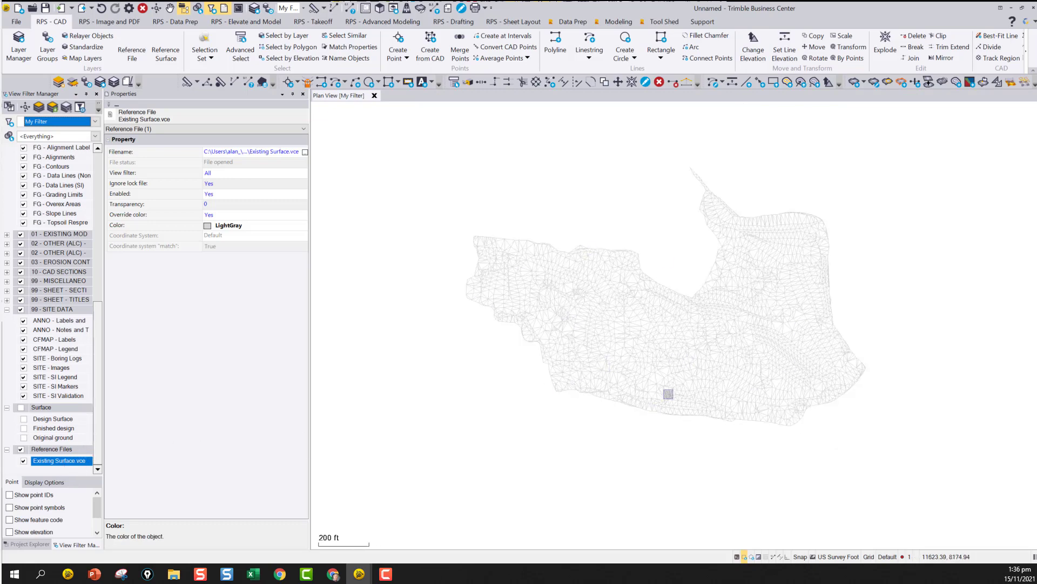
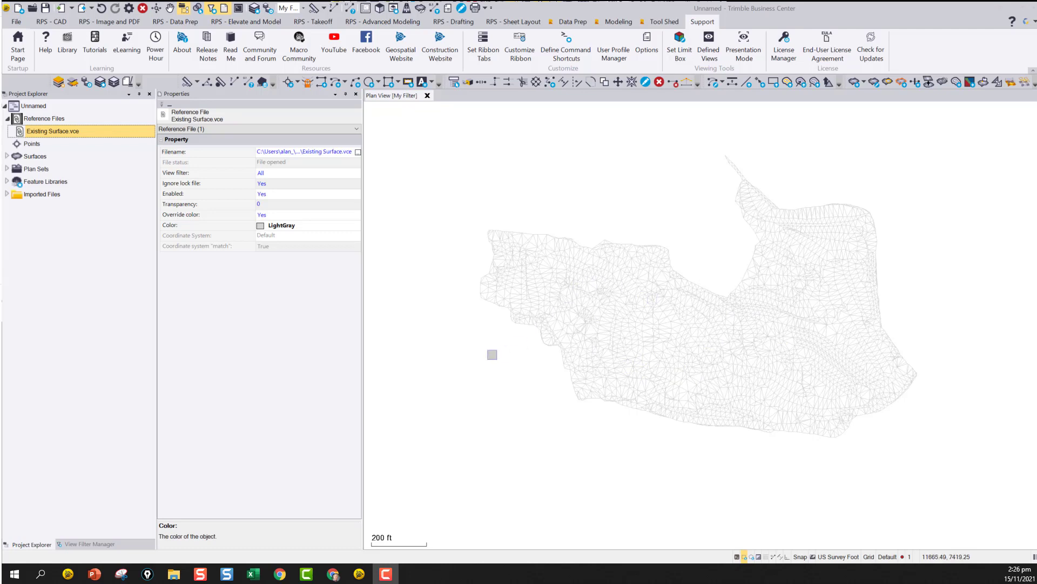
Step: Toggle the Design Surface, Finished design and Original ground surfaces on and off in the view filter
{"action": "left_click", "coordinate": [81, 544]}
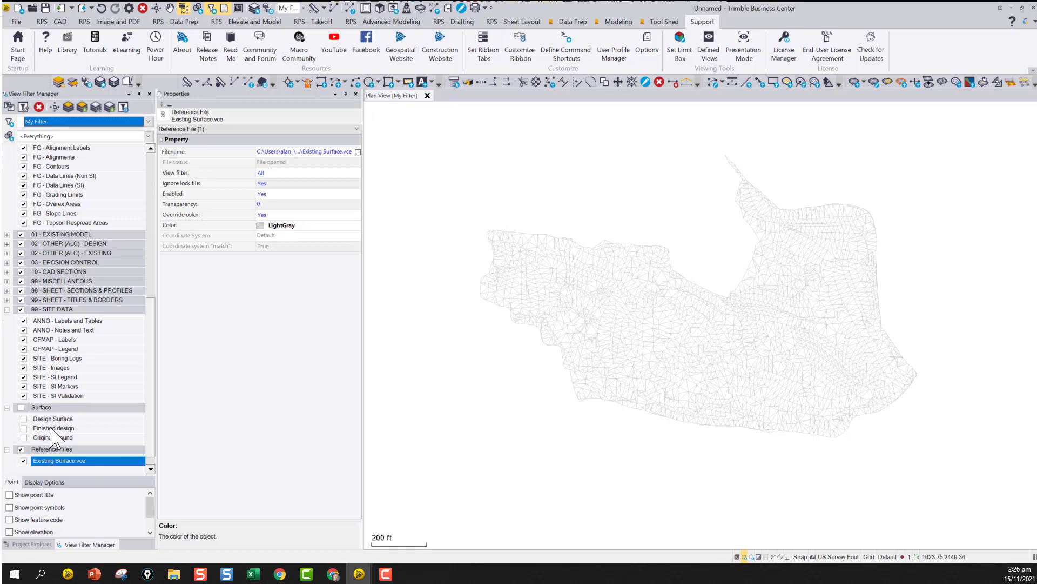
{"action": "left_click", "coordinate": [23, 419]}
{"action": "left_click", "coordinate": [23, 418]}
{"action": "left_click", "coordinate": [23, 428]}
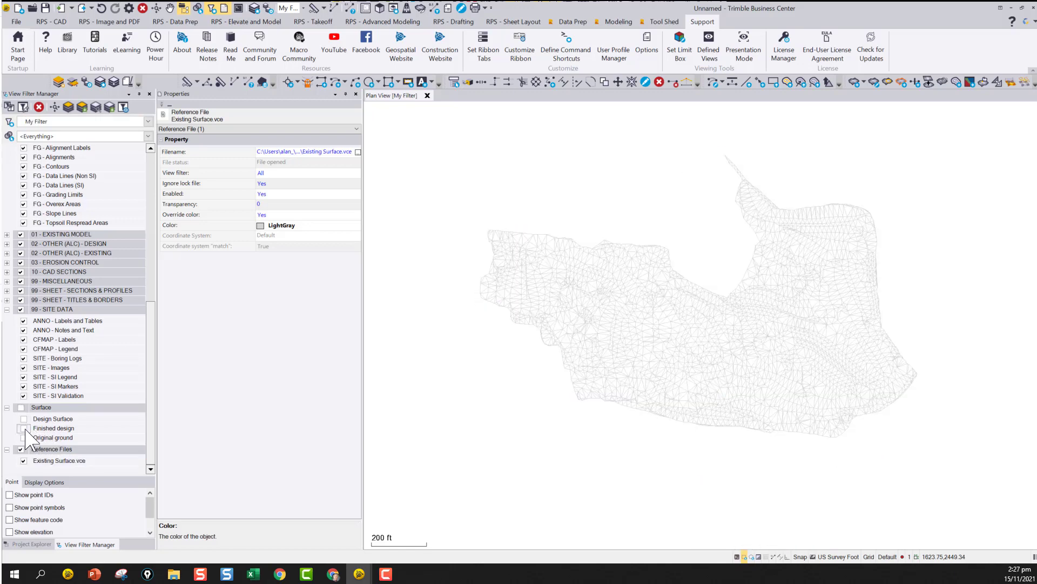
{"action": "left_click", "coordinate": [24, 438]}
{"action": "left_click", "coordinate": [23, 429]}
{"action": "left_click", "coordinate": [23, 437]}
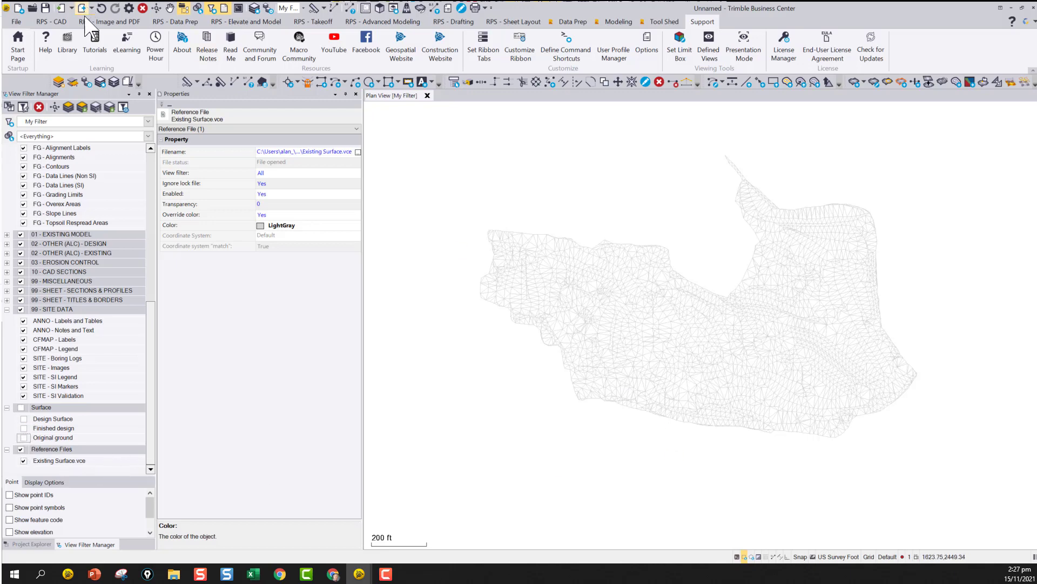
Step: Create a surface named REF - Existing from the Original Ground(2) surface in the Existing Surface.vce reference file
{"action": "left_click", "coordinate": [59, 21]}
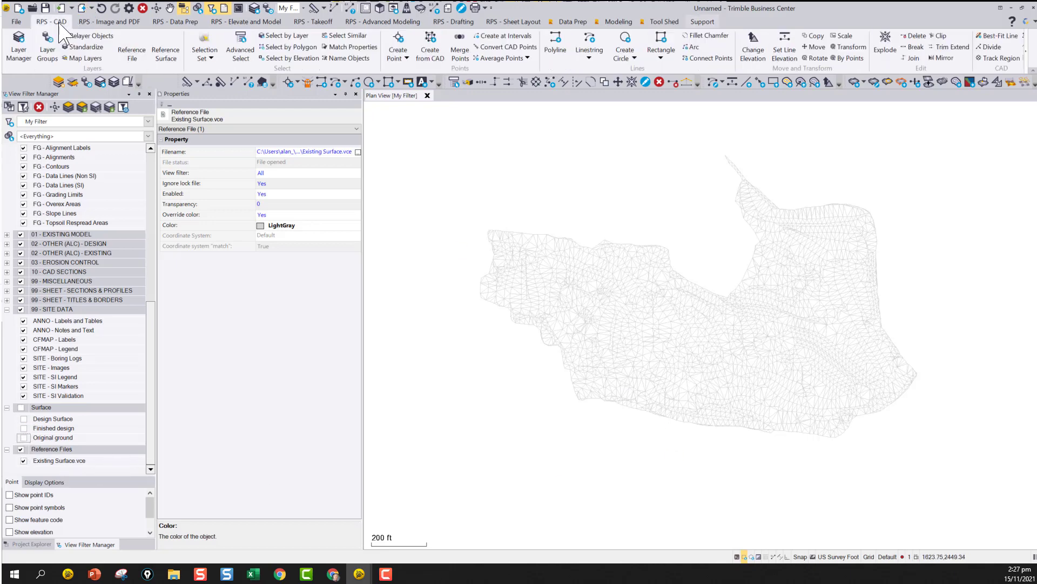
{"action": "left_click", "coordinate": [165, 49]}
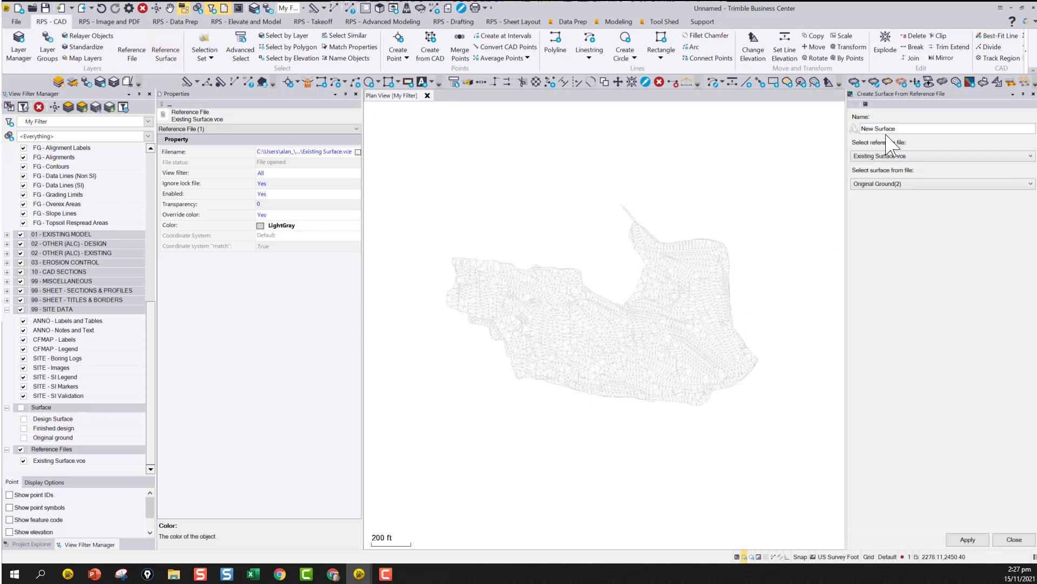
{"action": "left_click", "coordinate": [916, 129]}
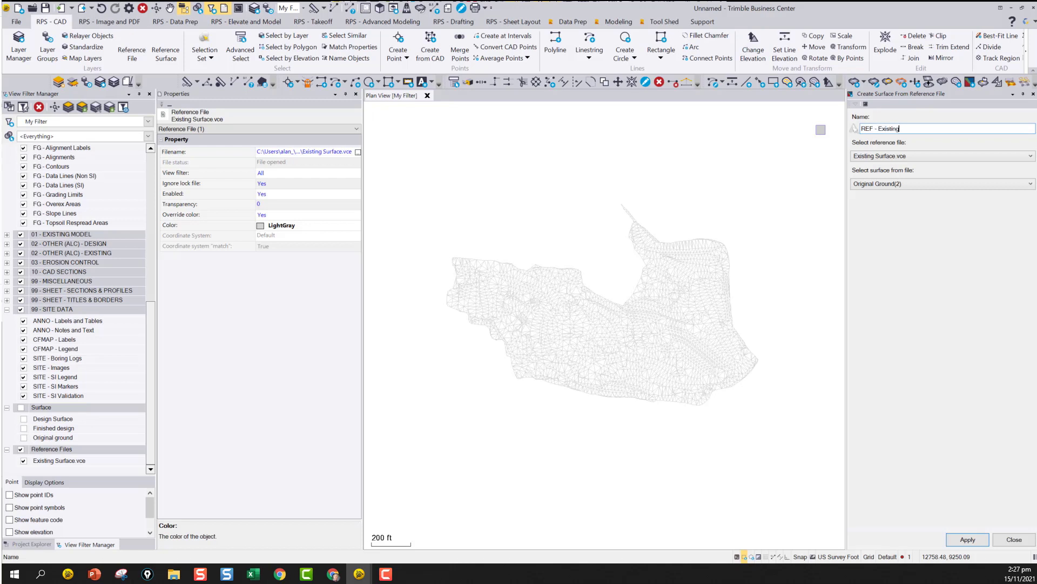
{"action": "double_click", "coordinate": [877, 129]}
{"action": "left_click", "coordinate": [919, 134]}
{"action": "left_click", "coordinate": [872, 189]}
{"action": "left_click", "coordinate": [872, 184]}
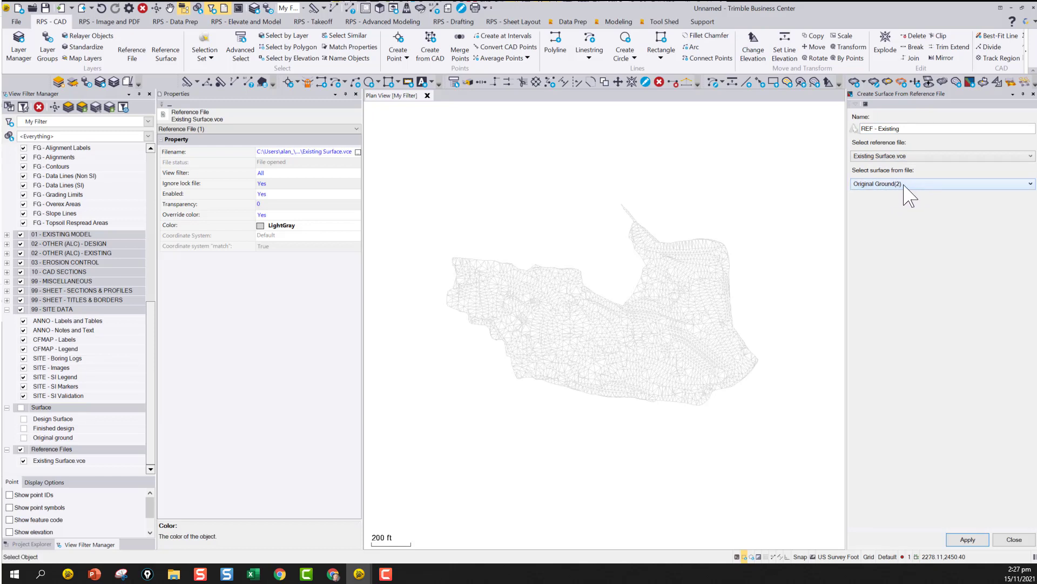
{"action": "left_click", "coordinate": [966, 540]}
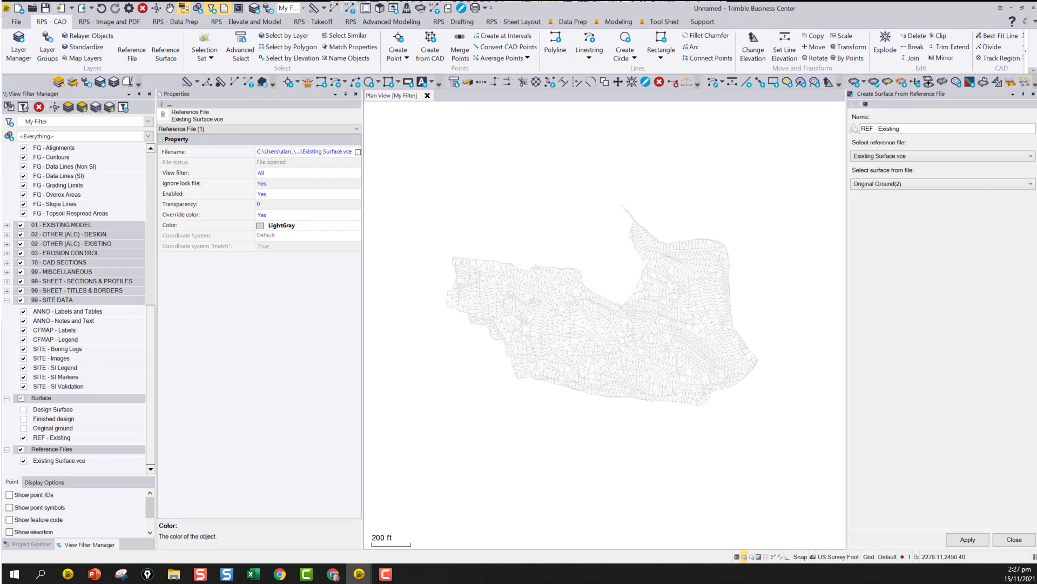
Step: Hide Existing Surface.vce in the view filter and show it again to check how REF - Existing displays
{"action": "left_click", "coordinate": [24, 460]}
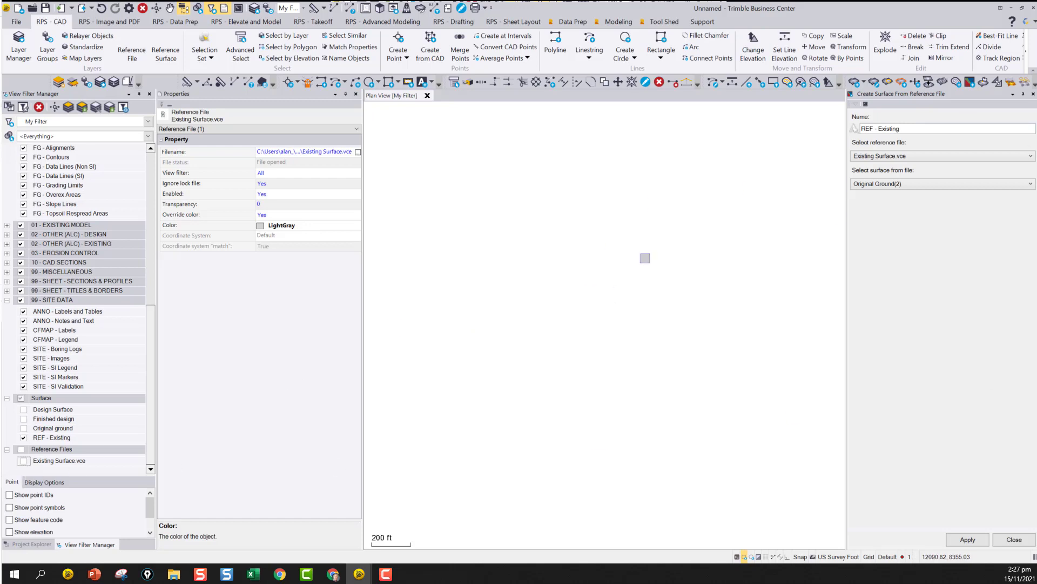
{"action": "left_click", "coordinate": [24, 461]}
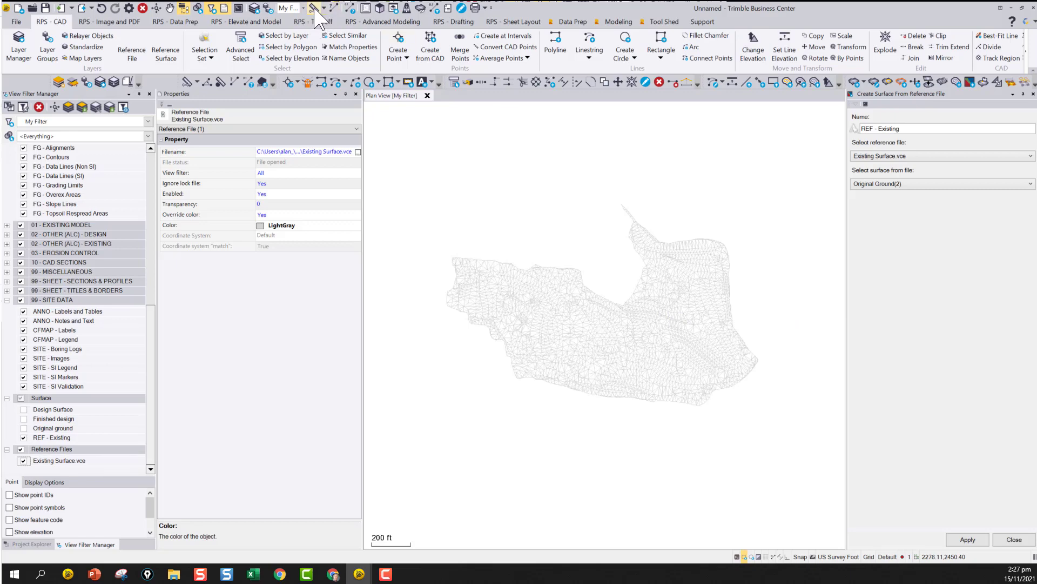
Step: Slice the surfaces diagonally across the site with the Surface Slicer, from about 12209, 7479 to 11292, 9017
{"action": "left_click", "coordinate": [419, 8]}
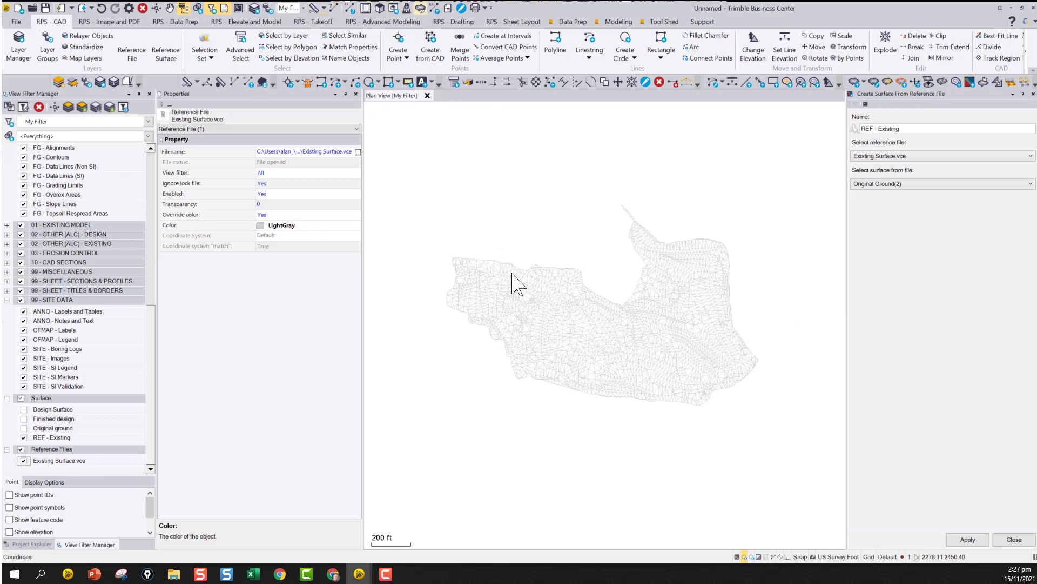
{"action": "left_click", "coordinate": [502, 142]}
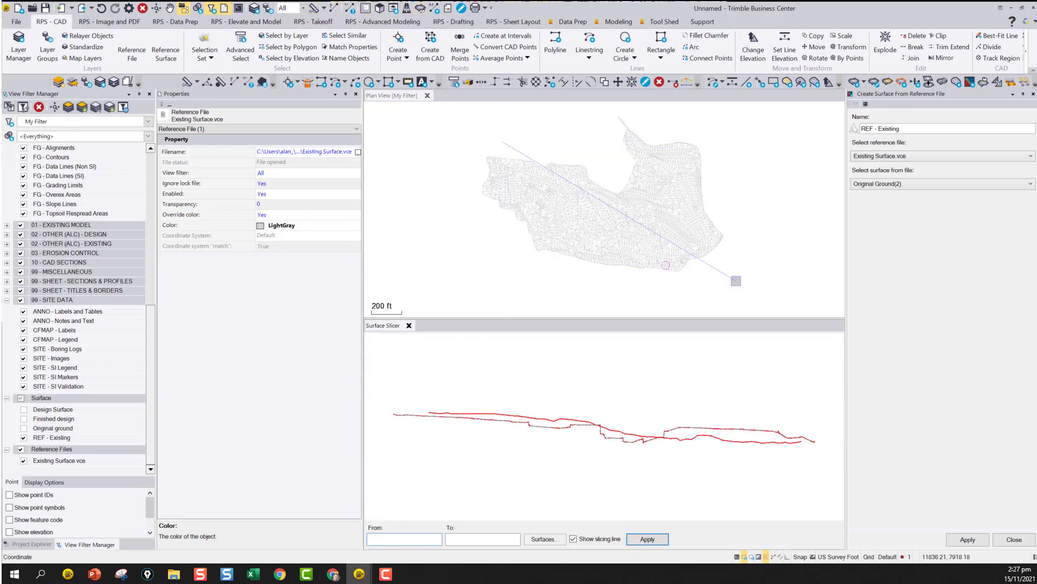
{"action": "left_click", "coordinate": [736, 280]}
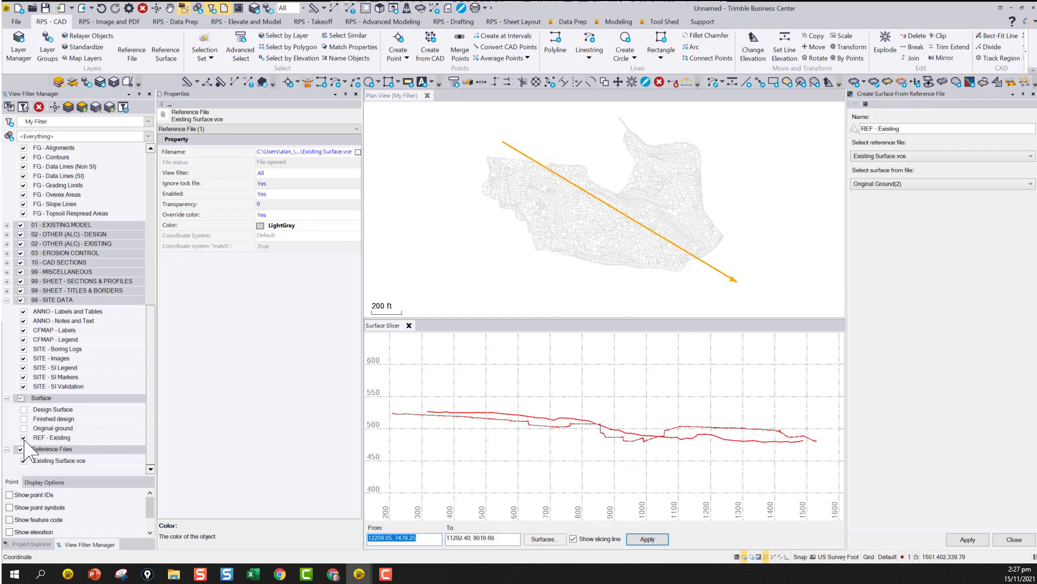
Step: Show Design Surface in the view filter and limit the slicer to Design Surface and REF - Existing
{"action": "left_click", "coordinate": [23, 409]}
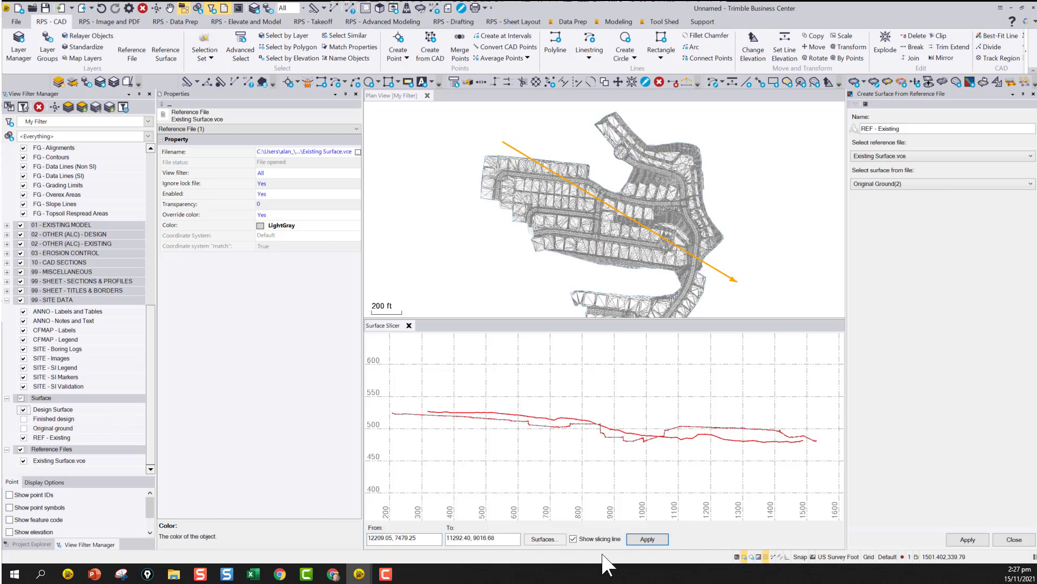
{"action": "left_click", "coordinate": [545, 539]}
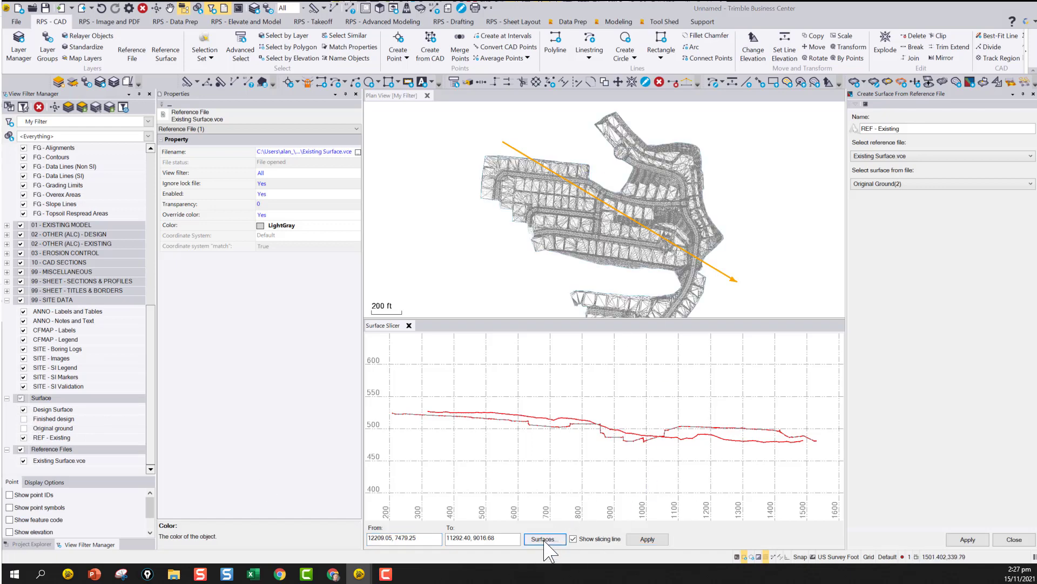
{"action": "left_click", "coordinate": [545, 539]}
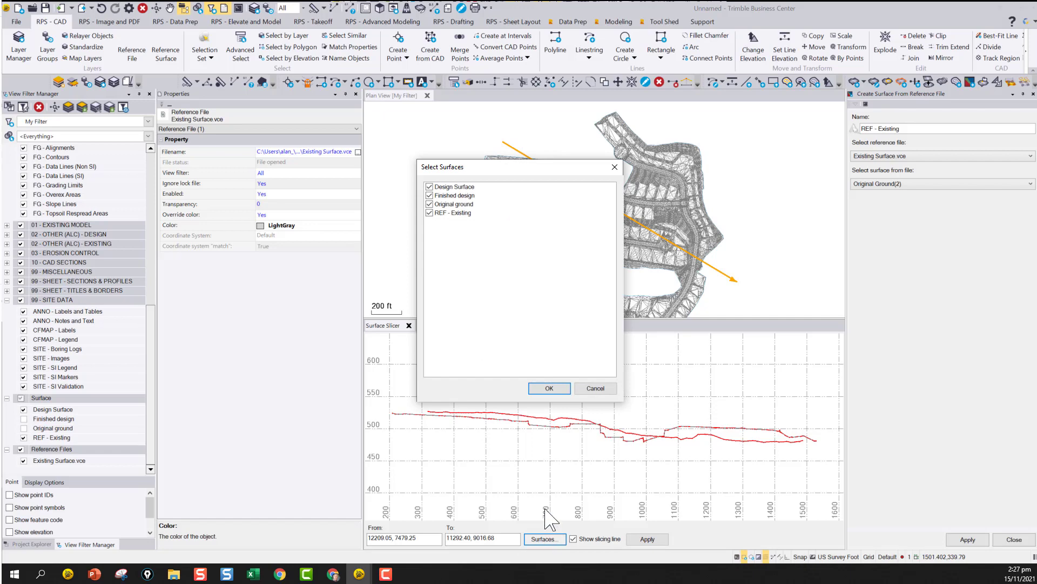
{"action": "left_click", "coordinate": [429, 204]}
{"action": "left_click", "coordinate": [430, 204]}
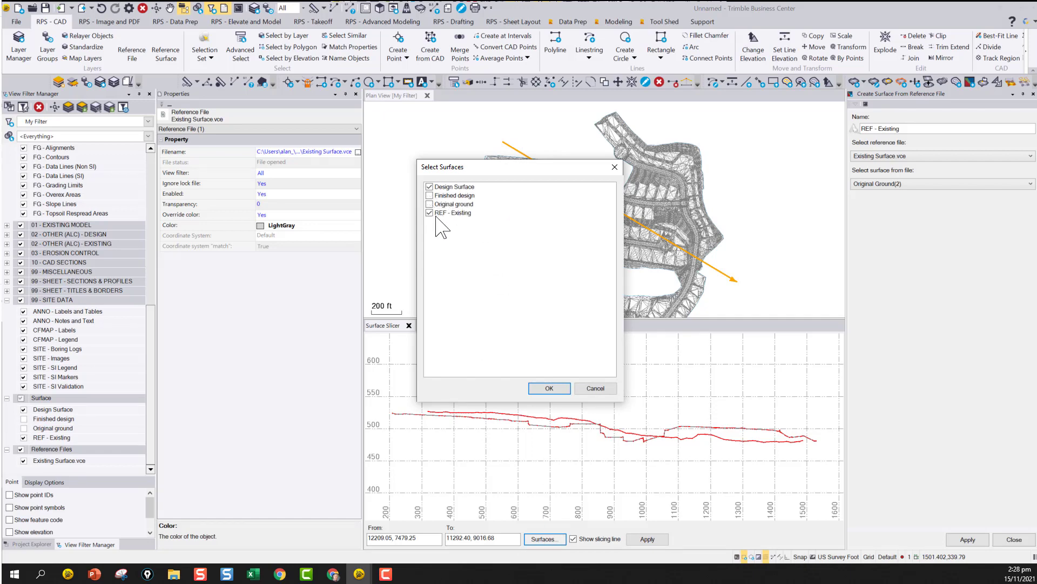
{"action": "left_click", "coordinate": [549, 388]}
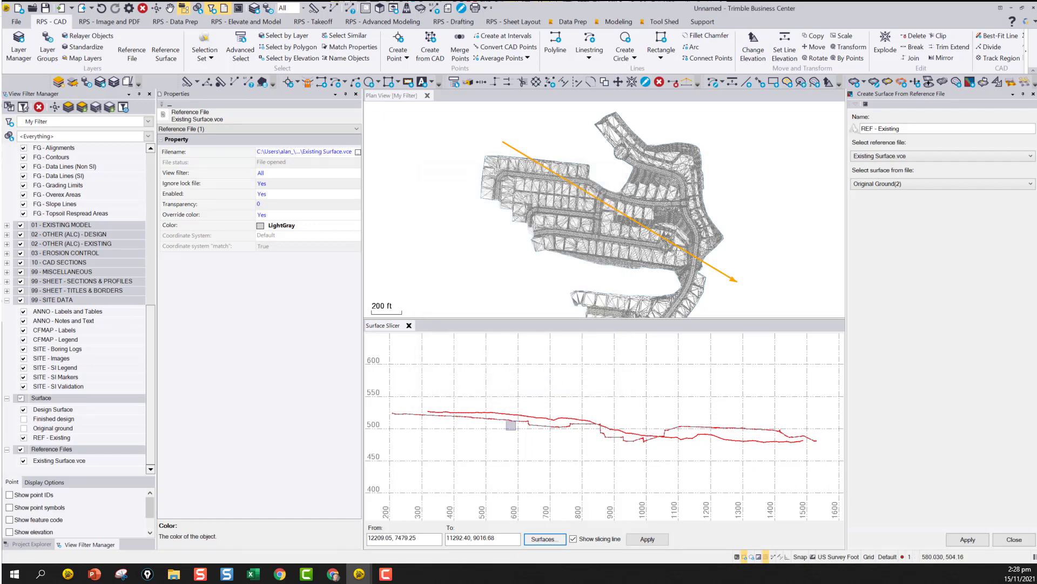
Step: Identify the REF - Existing and Design Surface cross-section lines in the slice, and close the Surface Slicer
{"action": "left_click", "coordinate": [558, 422]}
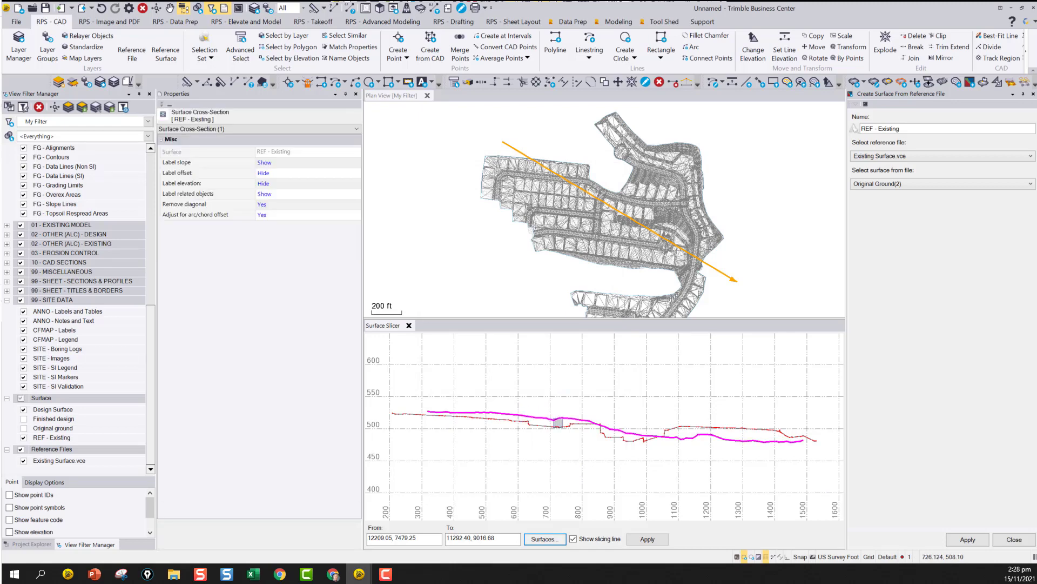
{"action": "left_click", "coordinate": [555, 429]}
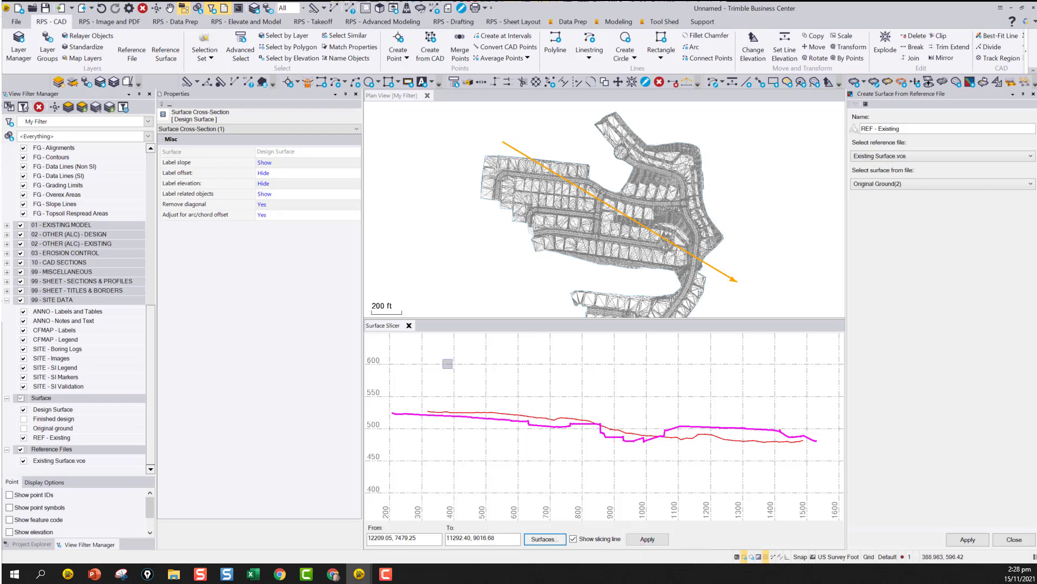
{"action": "left_click", "coordinate": [409, 325]}
Step: Open a 3D view and orbit to a low oblique angle to compare the existing and design surfaces
{"action": "scroll", "coordinate": [610, 338], "scroll_direction": "down", "scroll_amount": 3}
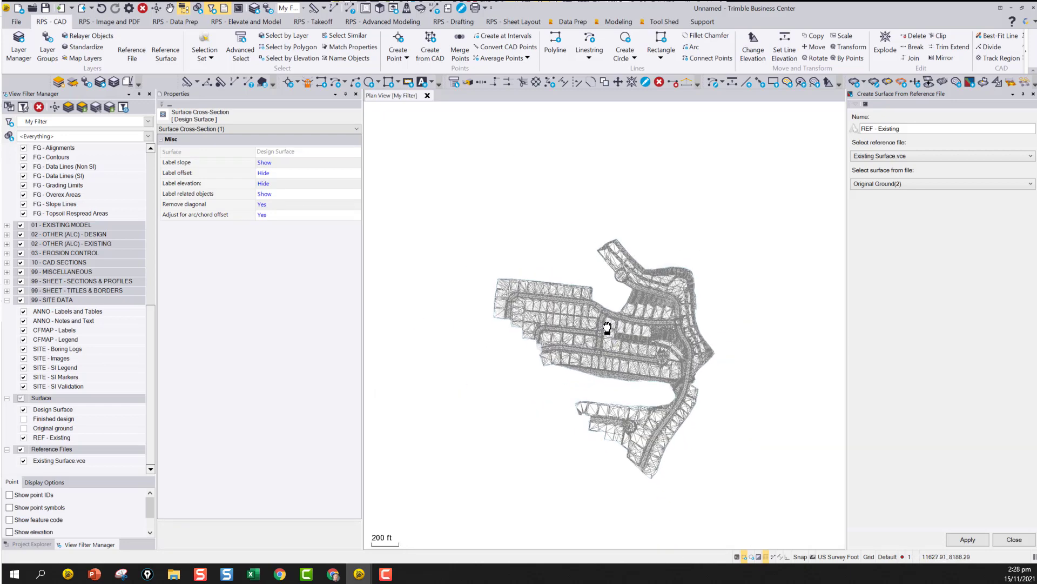
{"action": "left_click", "coordinate": [379, 8]}
{"action": "scroll", "coordinate": [612, 280], "scroll_direction": "up", "scroll_amount": 5}
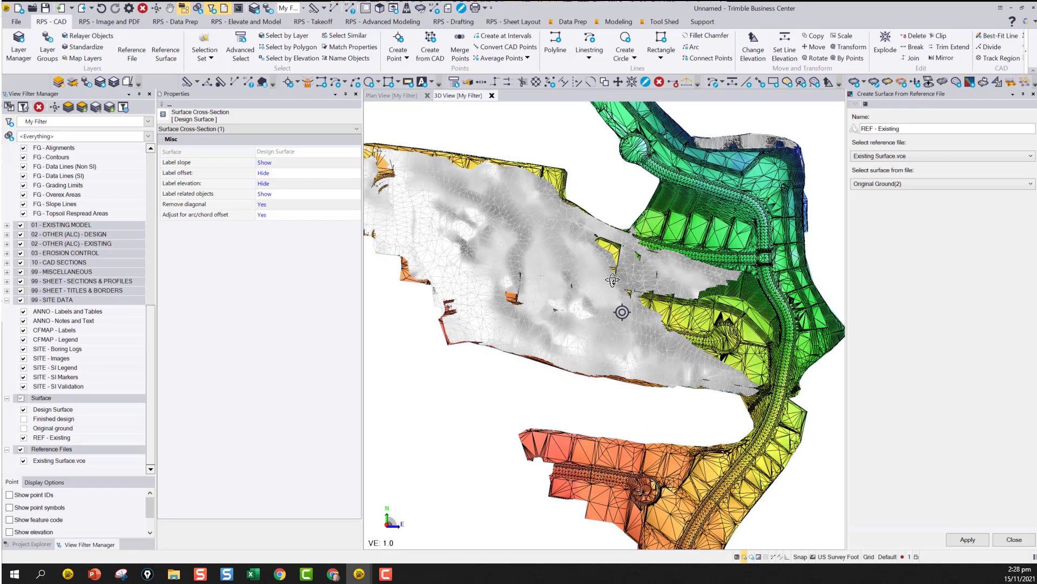
{"action": "left_click_drag", "start_coordinate": [612, 280], "coordinate": [576, 246]}
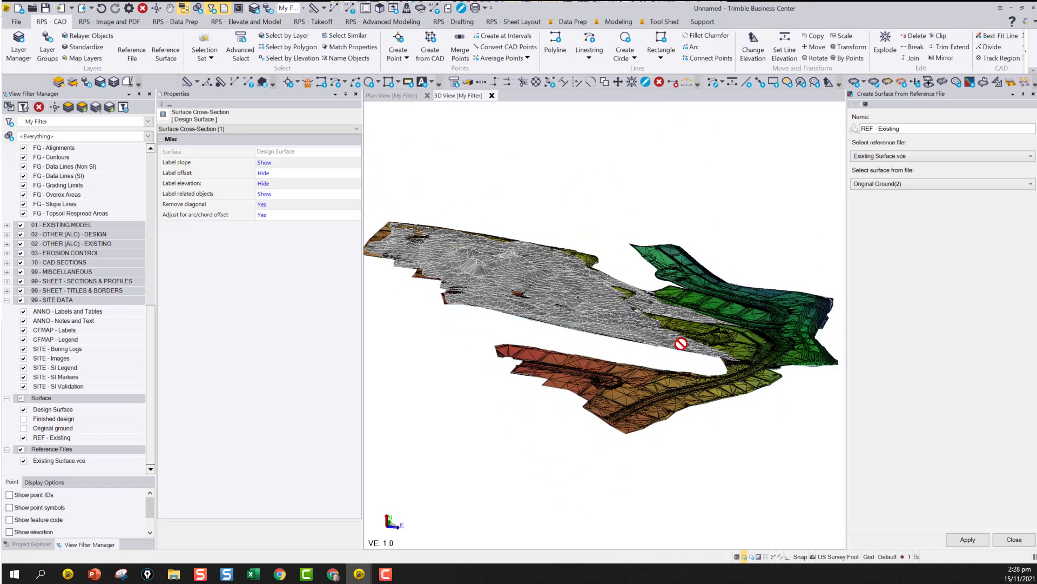
Step: Compare the surfaces in 3D by toggling Design Surface, REF - Existing and Existing Surface.vce off and on, and close the surface creation command
{"action": "left_click_drag", "start_coordinate": [501, 277], "coordinate": [823, 321]}
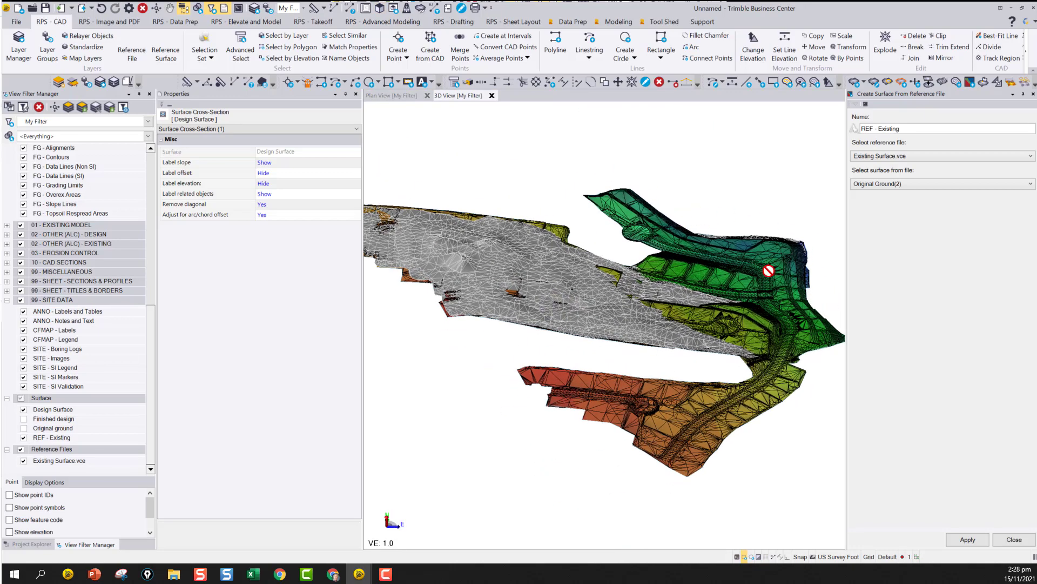
{"action": "left_click", "coordinate": [24, 409]}
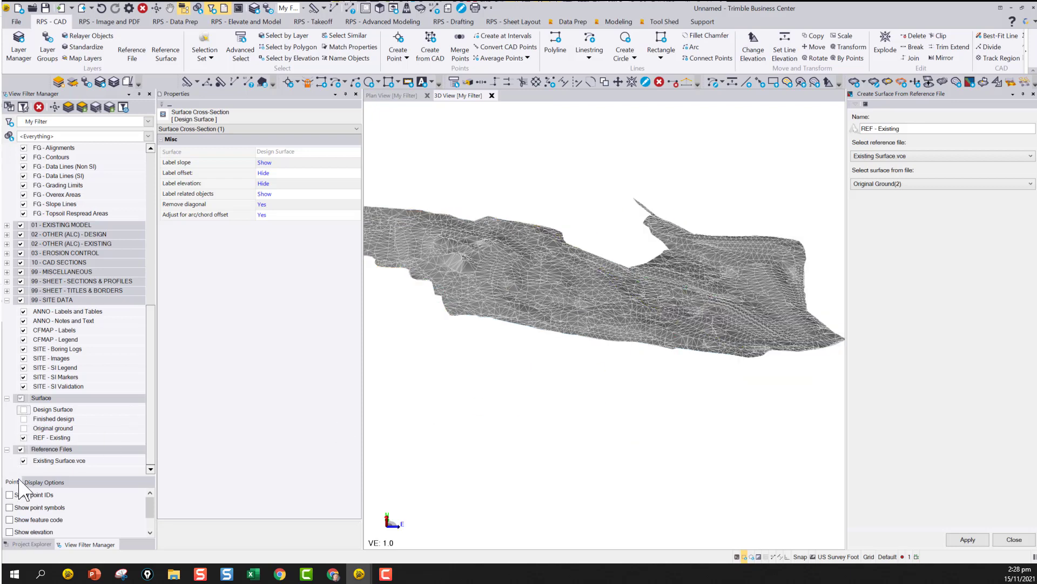
{"action": "left_click", "coordinate": [24, 409]}
{"action": "left_click", "coordinate": [24, 437]}
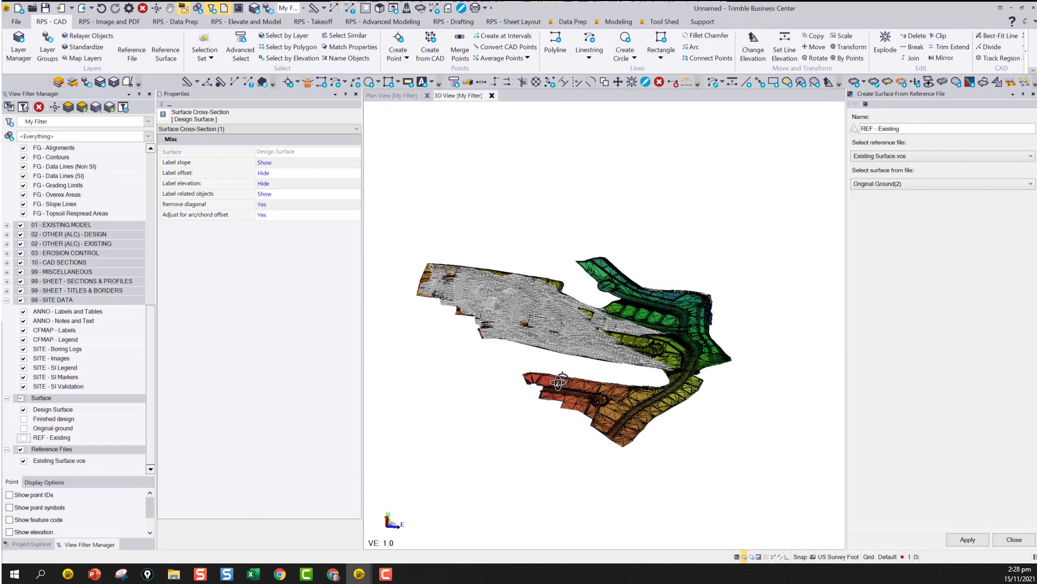
{"action": "left_click", "coordinate": [24, 461]}
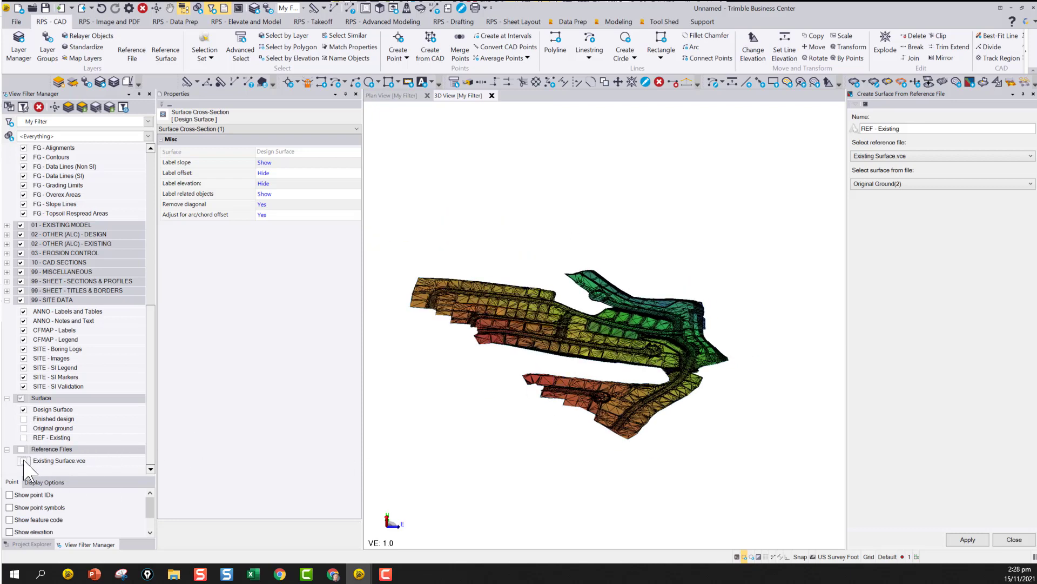
{"action": "left_click", "coordinate": [24, 461]}
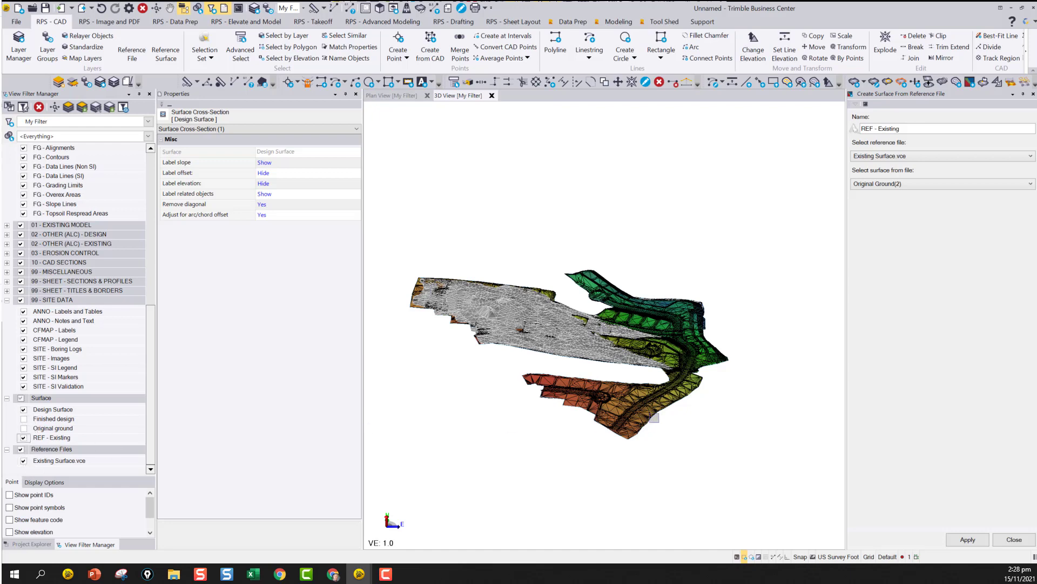
{"action": "left_click", "coordinate": [1014, 539]}
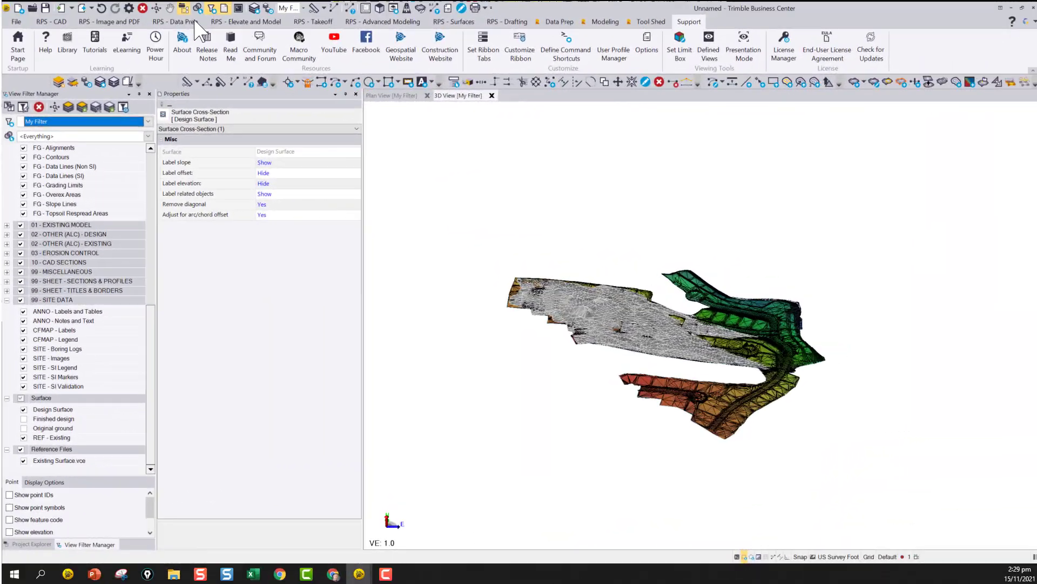
Step: Generate a surface-to-surface Earthwork Report from REF - Existing to Design Surface with volume totals only, and minimize the report
{"action": "left_click", "coordinate": [447, 22]}
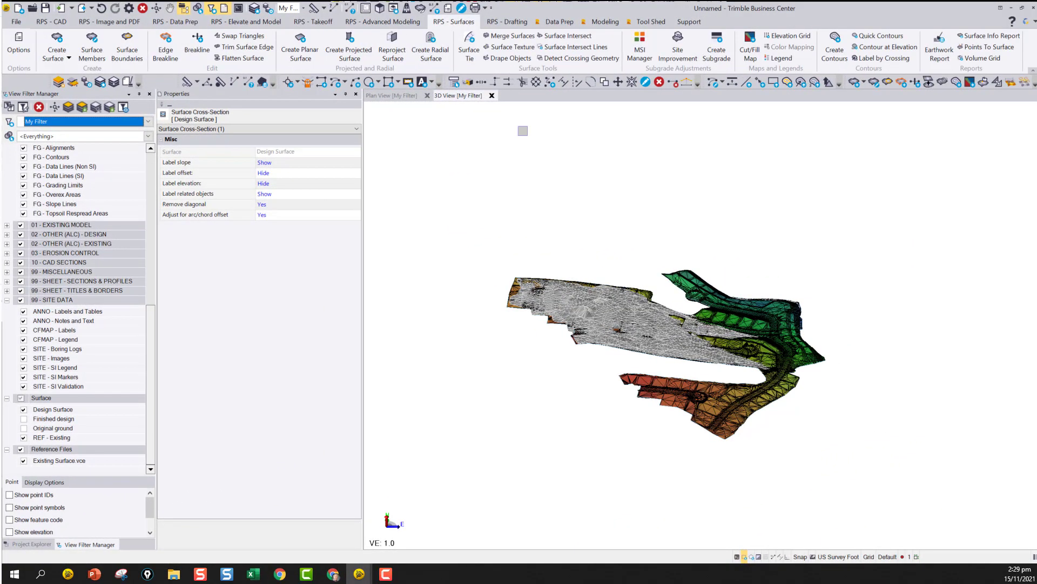
{"action": "left_click", "coordinate": [941, 48]}
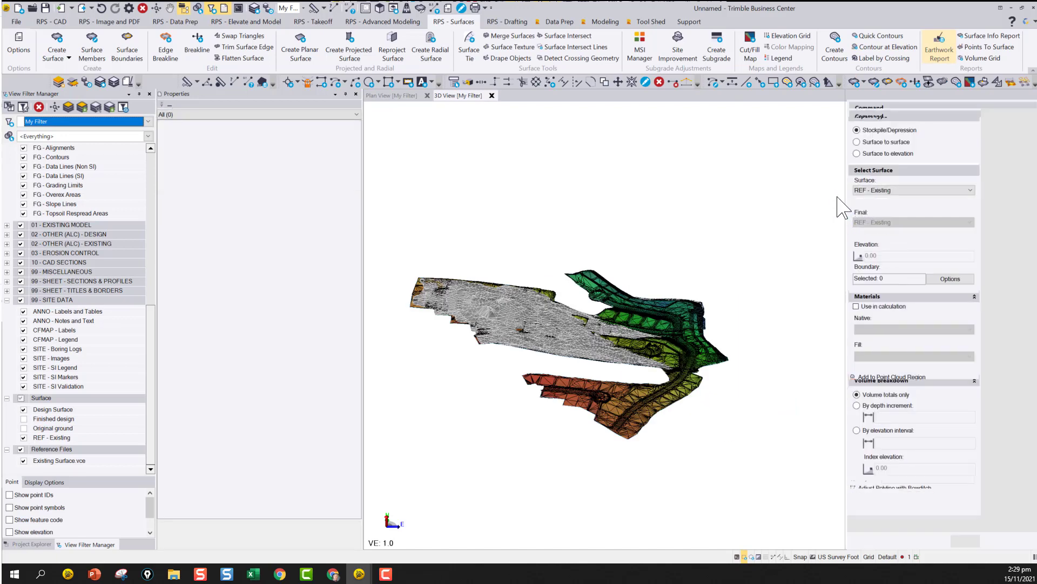
{"action": "left_click", "coordinate": [887, 142]}
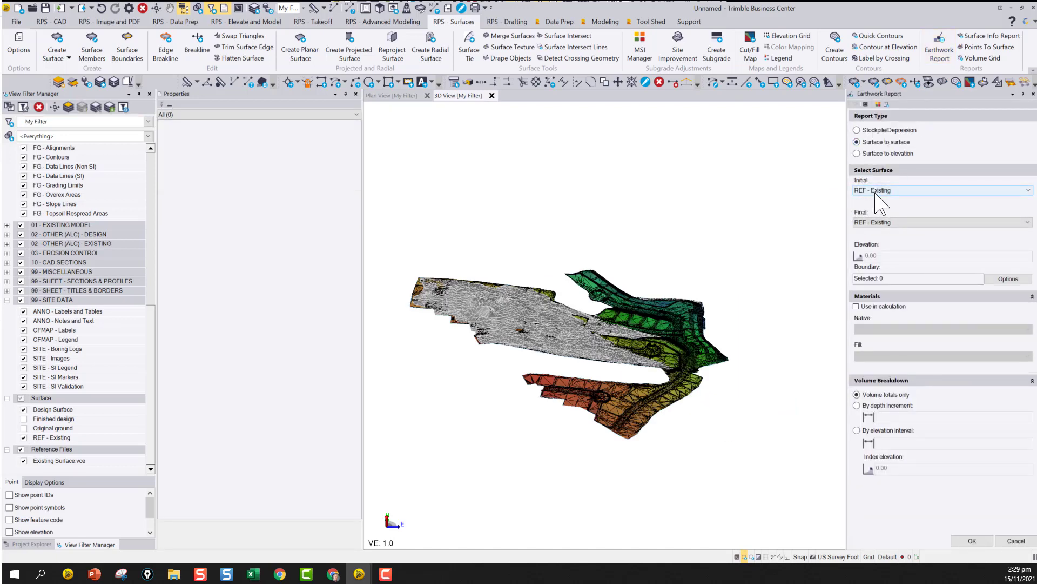
{"action": "left_click", "coordinate": [873, 223]}
{"action": "left_click", "coordinate": [876, 233]}
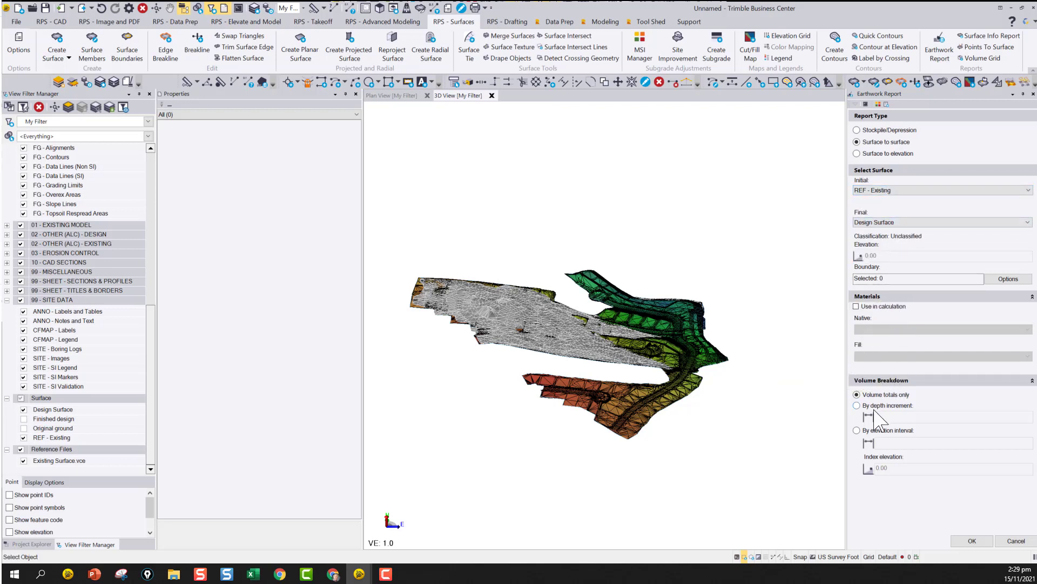
{"action": "left_click", "coordinate": [972, 541]}
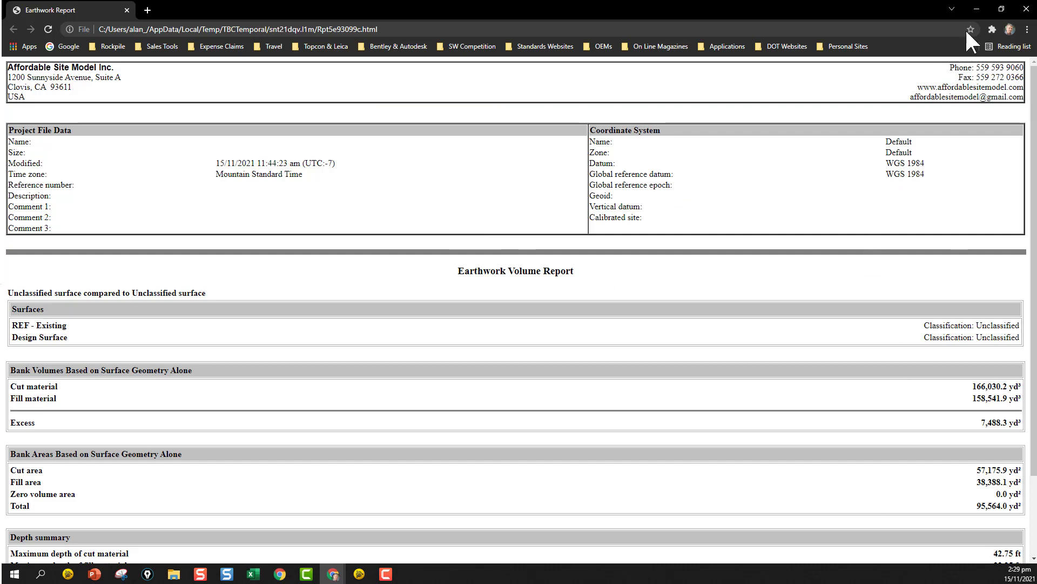
{"action": "left_click", "coordinate": [976, 9]}
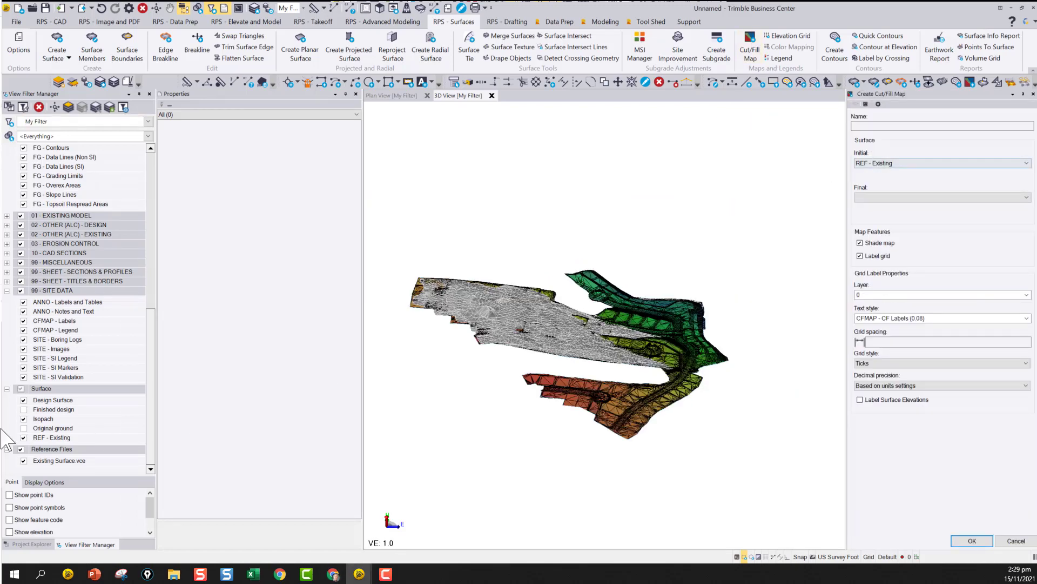
Step: In the Isopach cut/fill map's properties, set the plan view shading to By elevation and its wireframe to Yes
{"action": "left_click", "coordinate": [46, 420]}
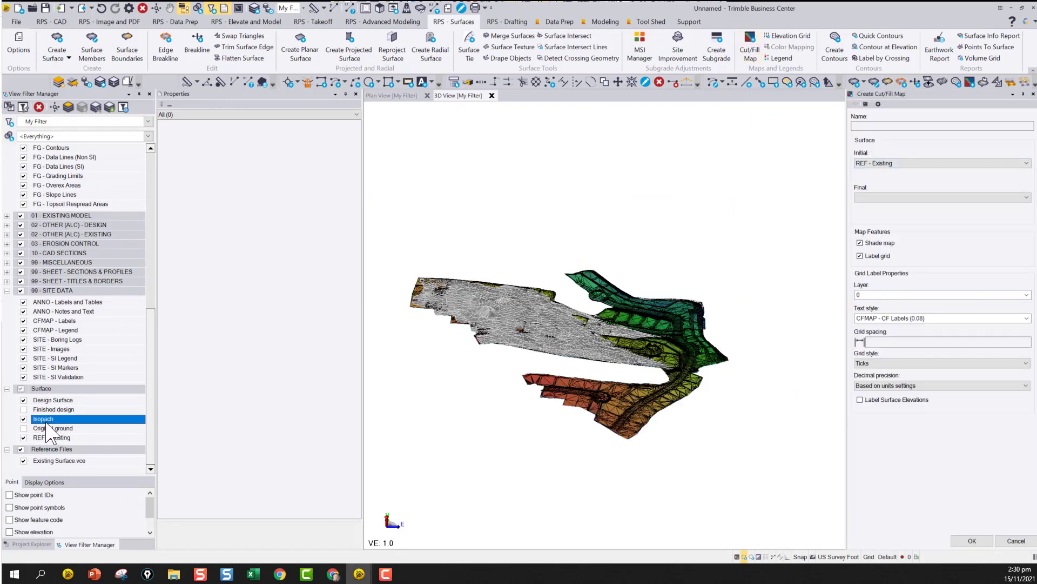
{"action": "right_click", "coordinate": [46, 420]}
{"action": "left_click", "coordinate": [70, 520]}
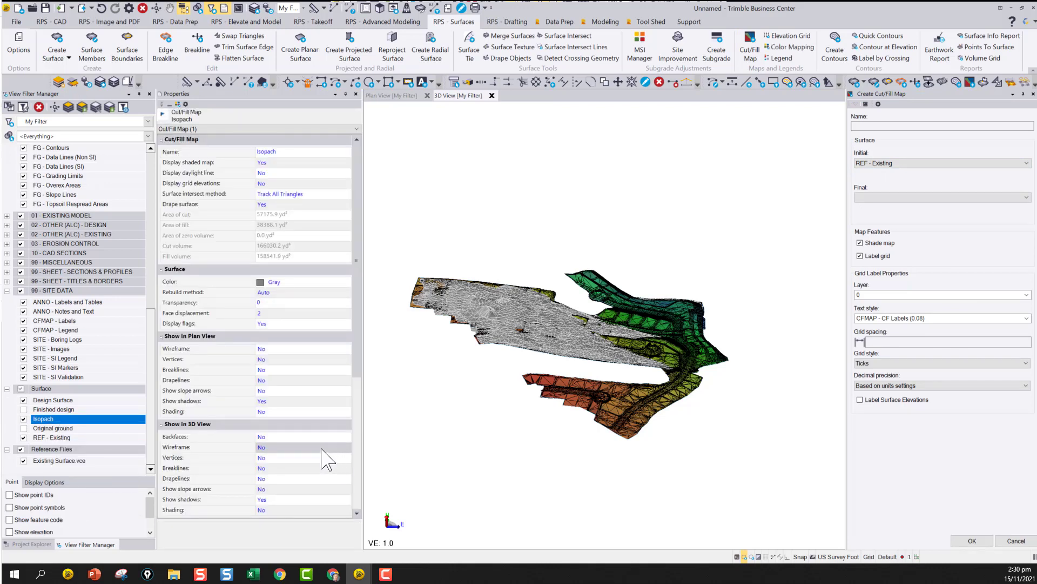
{"action": "left_click", "coordinate": [272, 411]}
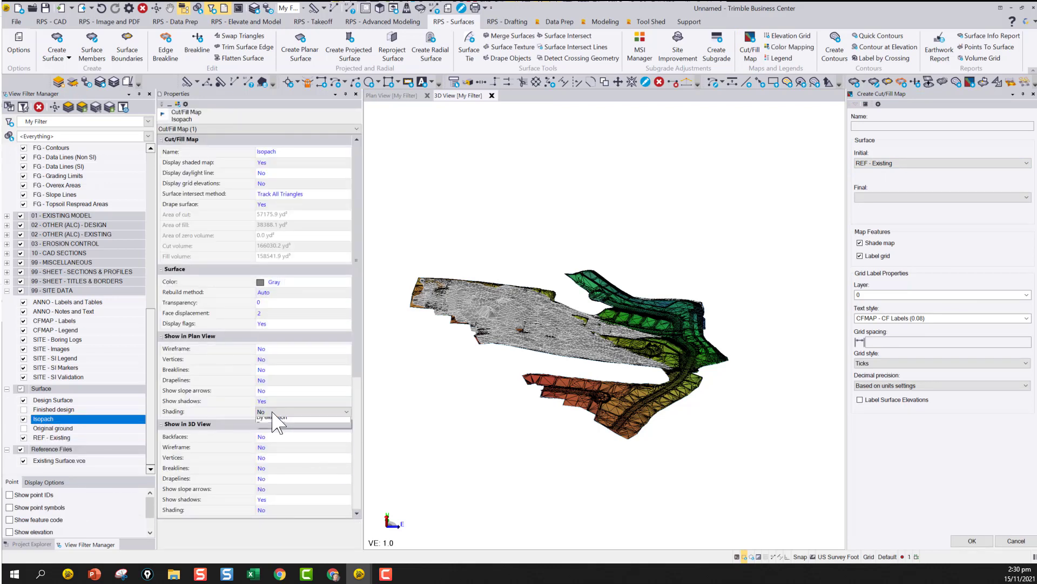
{"action": "left_click", "coordinate": [280, 435]}
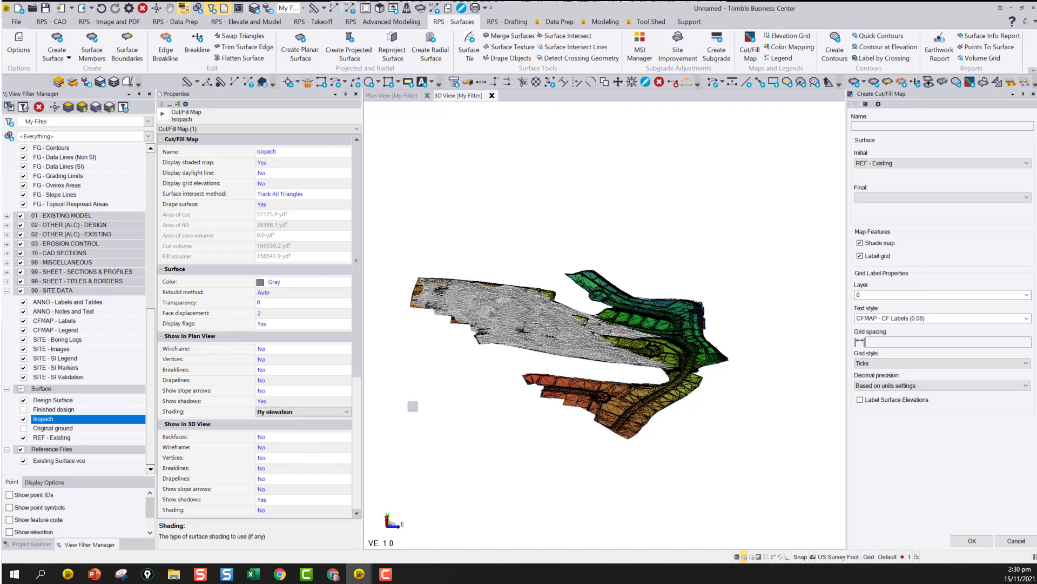
{"action": "left_click", "coordinate": [266, 348]}
{"action": "left_click", "coordinate": [270, 370]}
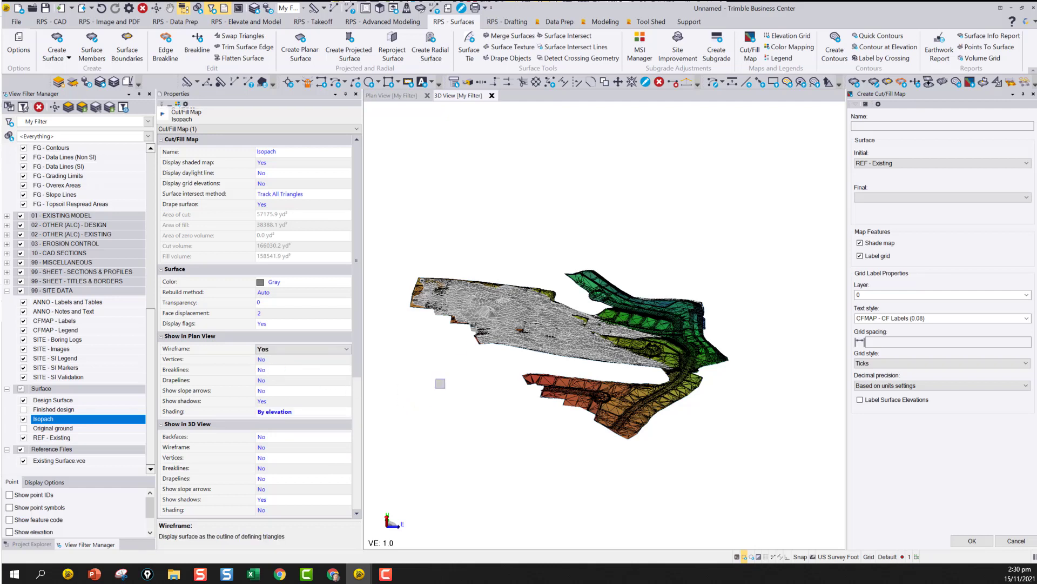
Step: Set the Isopach map's 3D view shading to By elevation and deselect the map
{"action": "scroll", "coordinate": [324, 438], "scroll_direction": "down", "scroll_amount": 3}
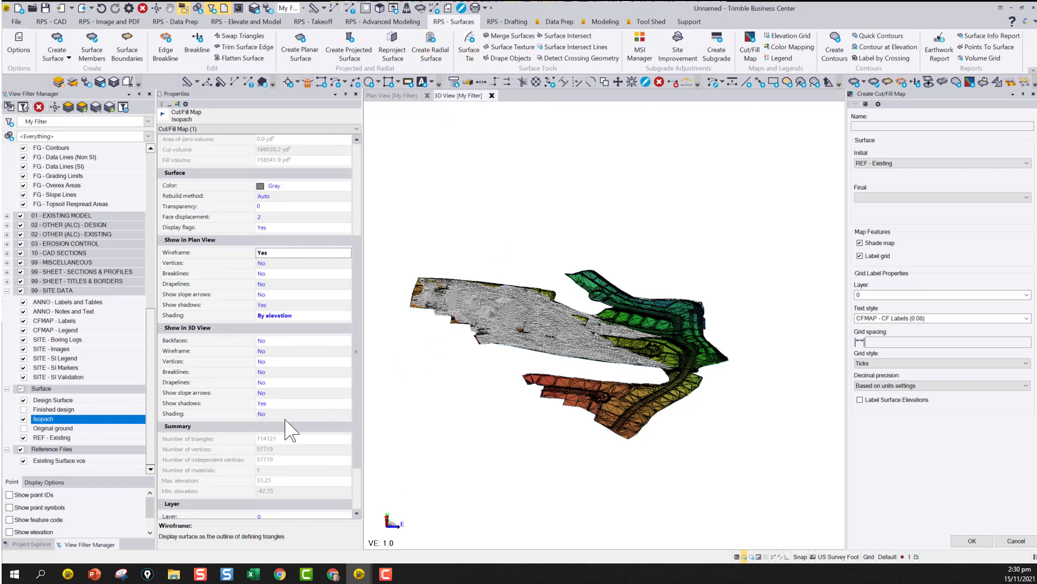
{"action": "left_click", "coordinate": [287, 413]}
{"action": "left_click", "coordinate": [288, 437]}
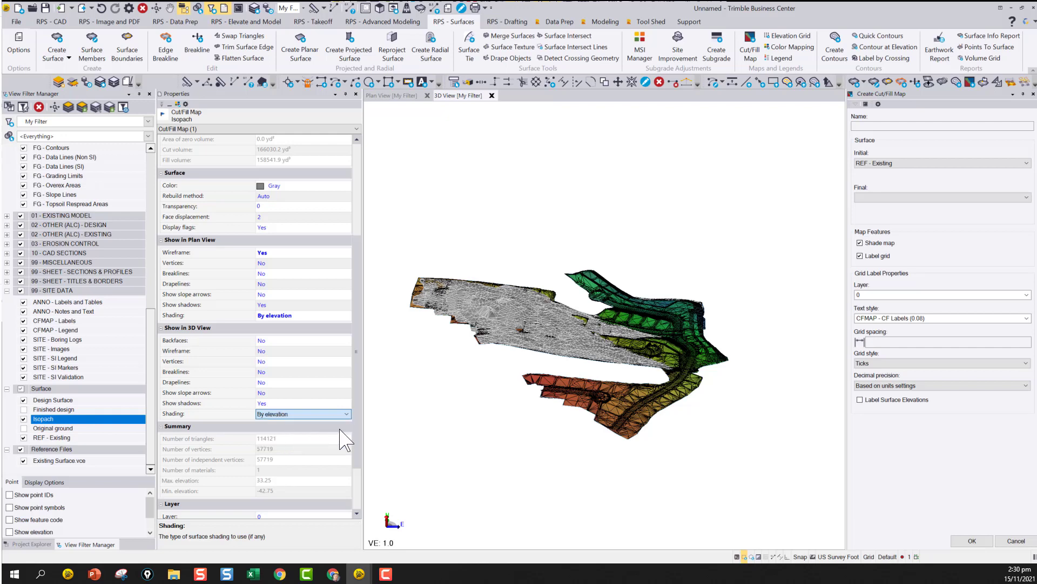
{"action": "left_click", "coordinate": [502, 377]}
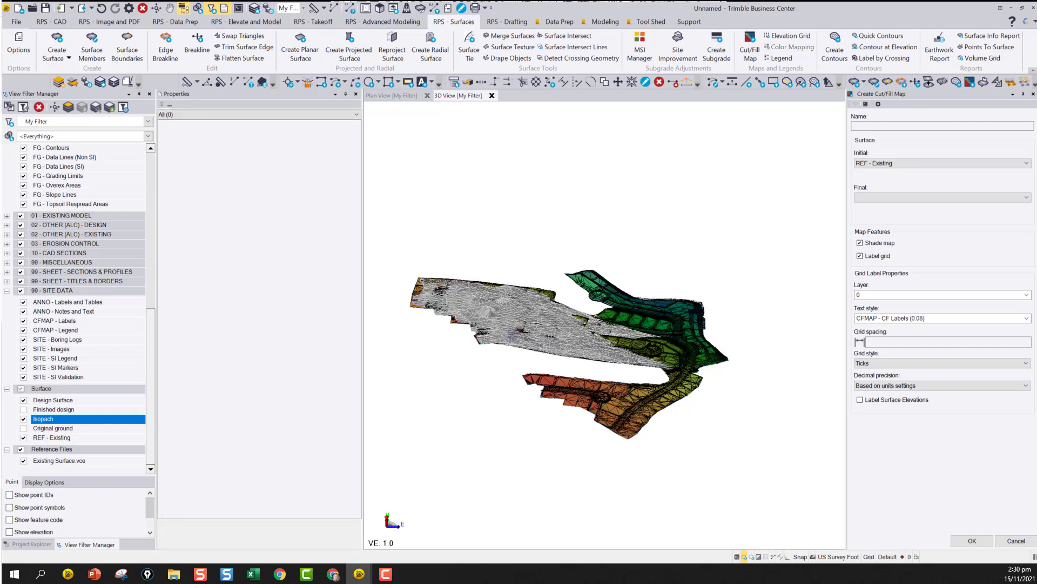
Step: Hide Design Surface, REF - Existing and the Existing Surface.vce reference file in the view filter, leaving the Isopach map shown
{"action": "scroll", "coordinate": [502, 377], "scroll_direction": "up", "scroll_amount": 3}
{"action": "left_click", "coordinate": [23, 401]}
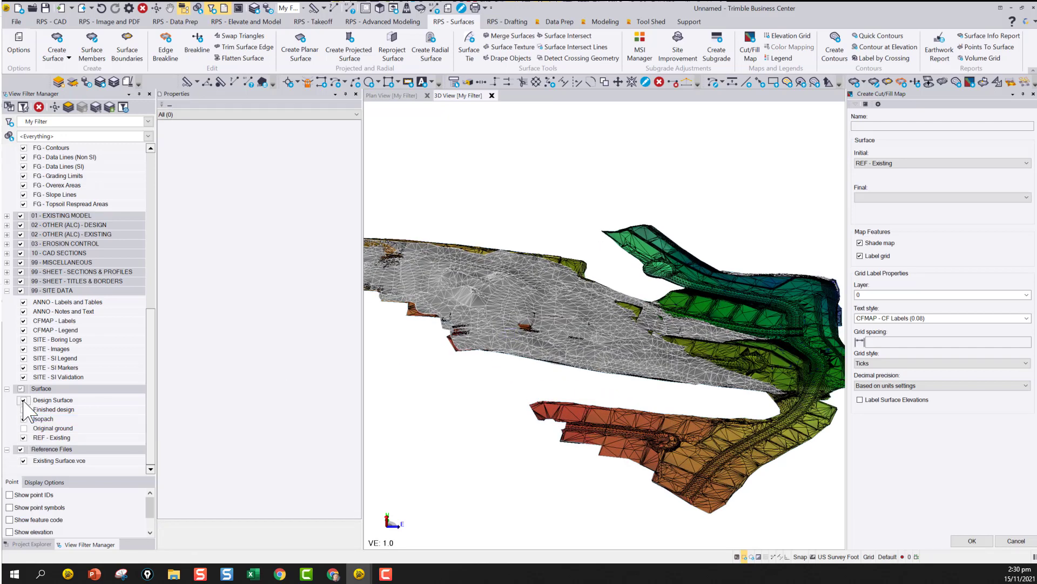
{"action": "left_click", "coordinate": [24, 437]}
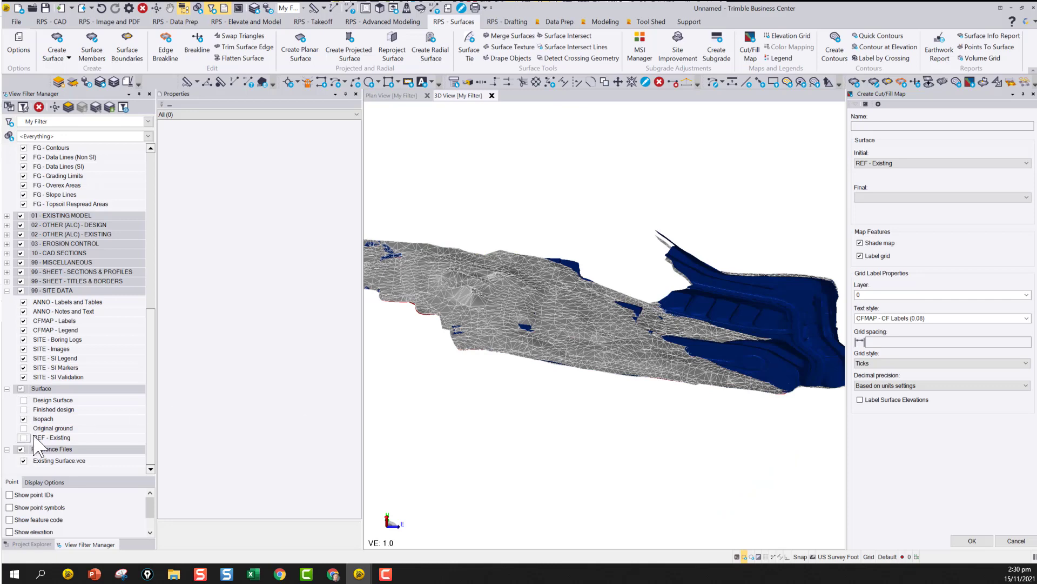
{"action": "left_click", "coordinate": [24, 461]}
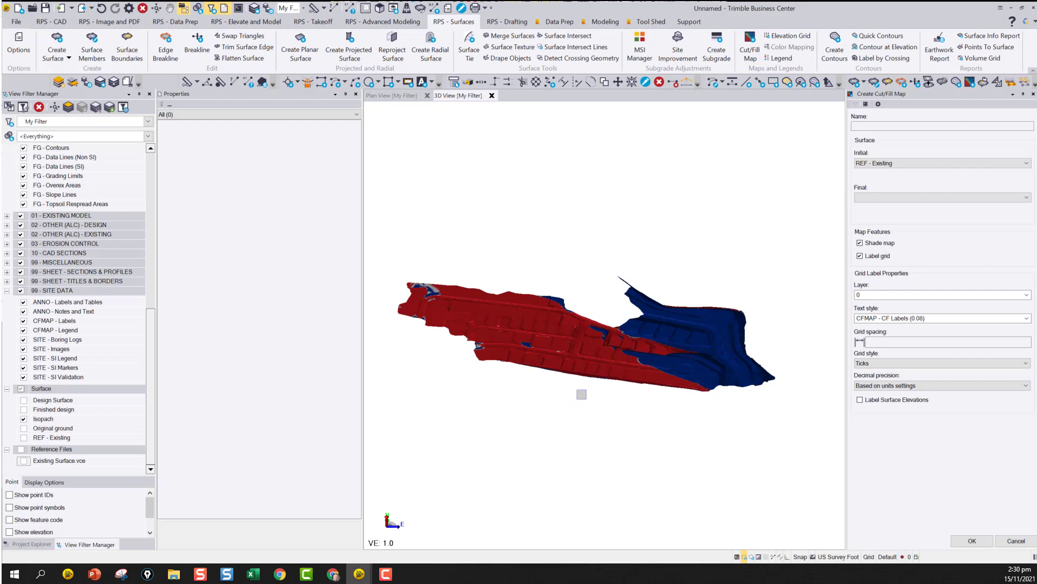
Step: Examine the Isopach map's cut and fill areas from several 3D angles, closing the Create Cut/Fill Map command along the way
{"action": "scroll", "coordinate": [587, 347], "scroll_direction": "up", "scroll_amount": 3}
{"action": "mouse_move", "coordinate": [587, 347]}
{"action": "middle_mouse_down"}
{"action": "mouse_move", "coordinate": [592, 362]}
{"action": "mouse_move", "coordinate": [634, 363]}
{"action": "middle_mouse_up"}
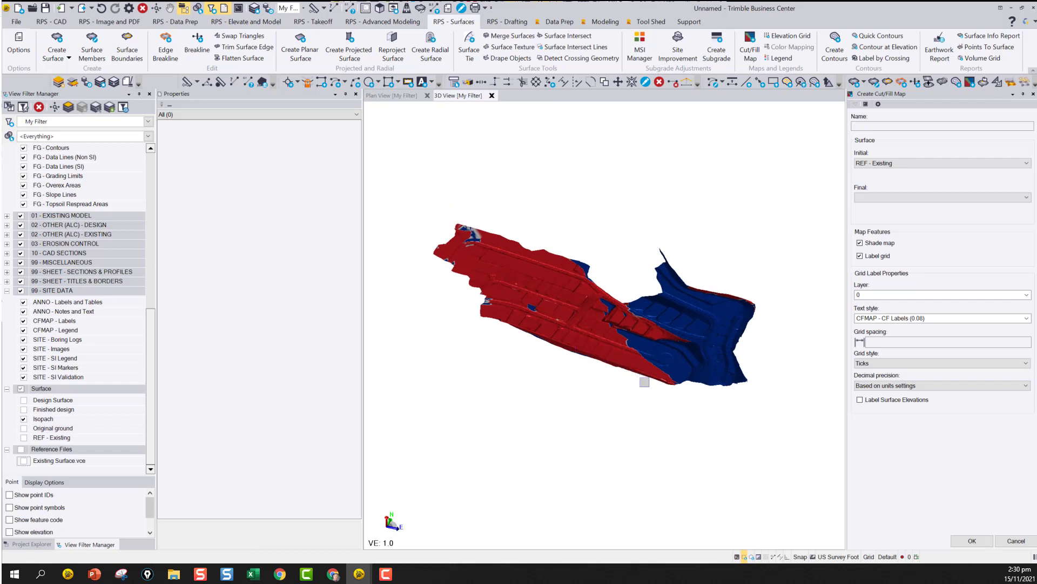
{"action": "left_click", "coordinate": [1016, 540]}
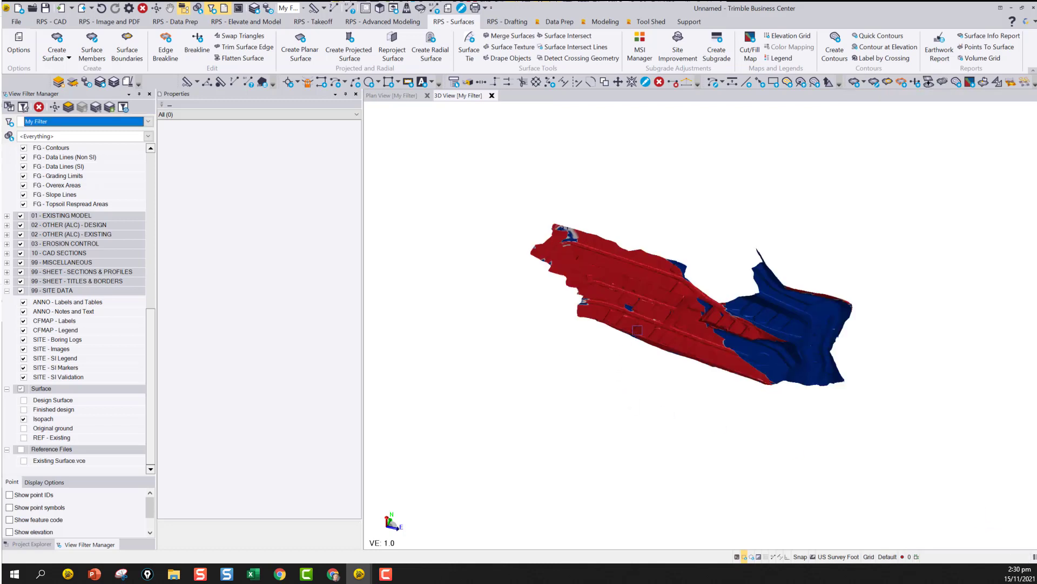
{"action": "scroll", "coordinate": [658, 326], "scroll_direction": "up", "scroll_amount": 1}
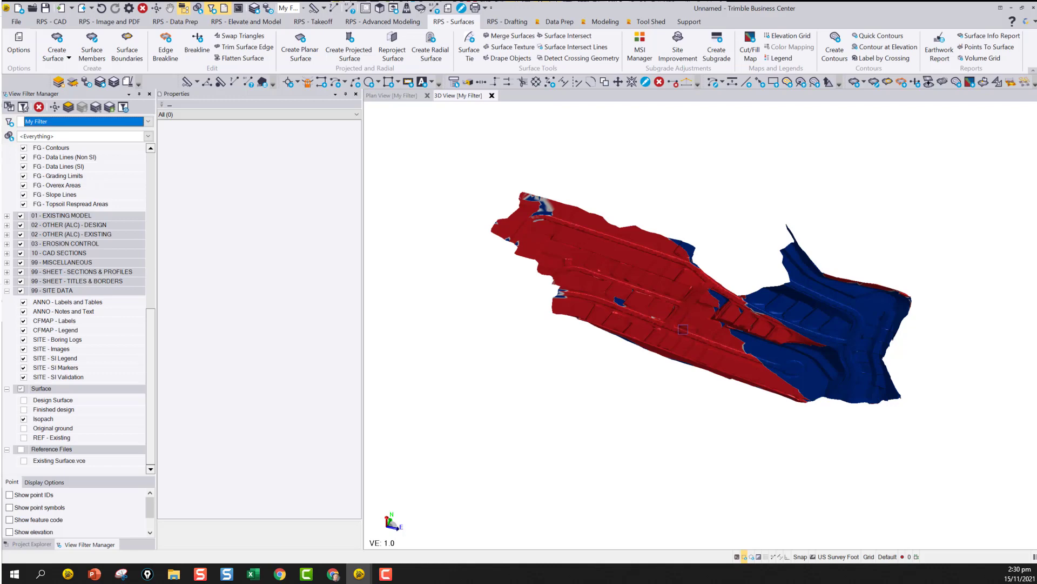
{"action": "left_click_drag", "start_coordinate": [731, 341], "coordinate": [702, 325]}
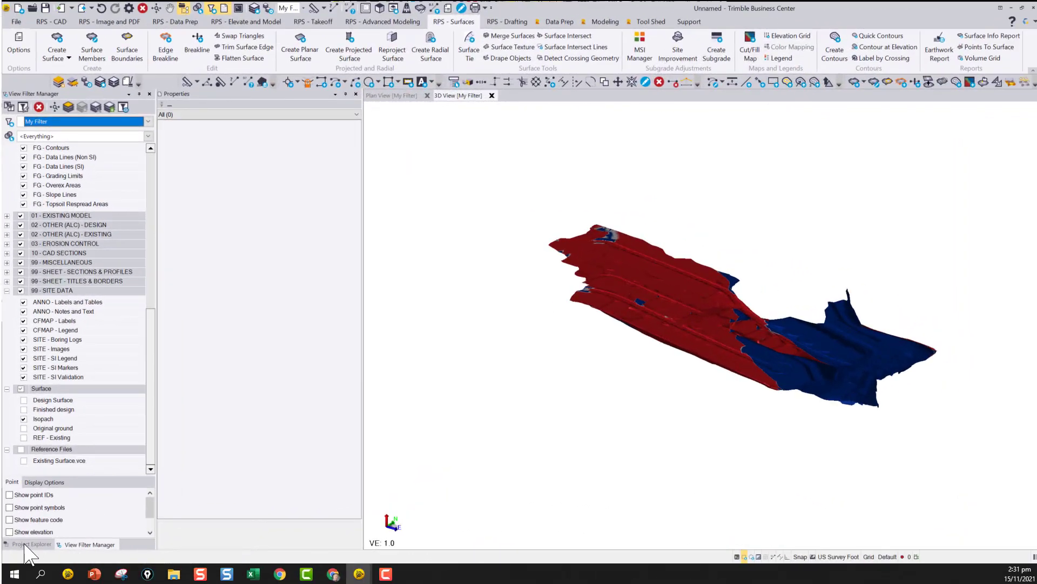
Step: Select the Existing Surface.vce reference file in the project tree to show its properties, and switch to the open Existing Surface project
{"action": "left_click", "coordinate": [28, 545]}
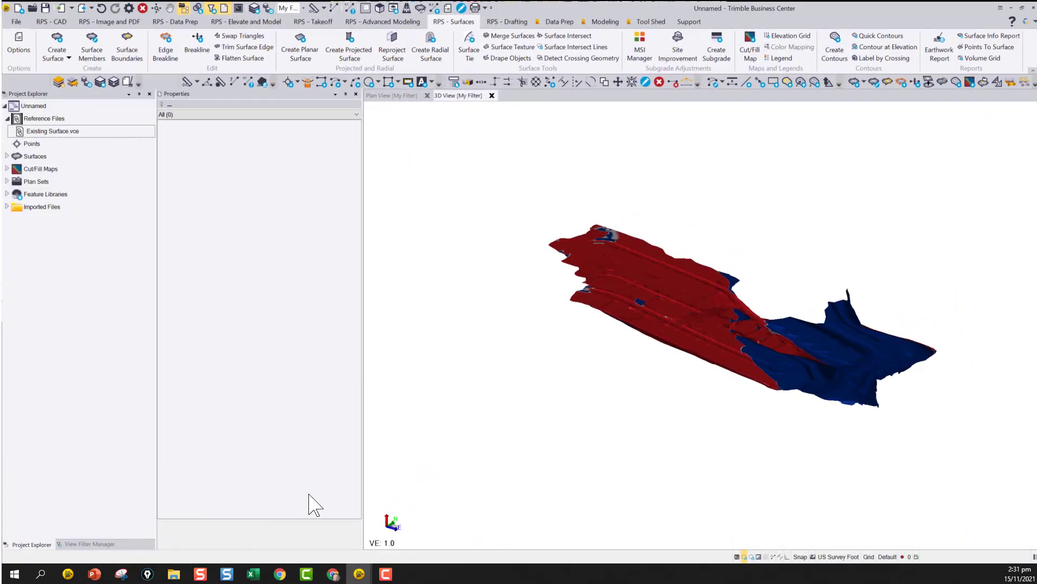
{"action": "left_click", "coordinate": [47, 131]}
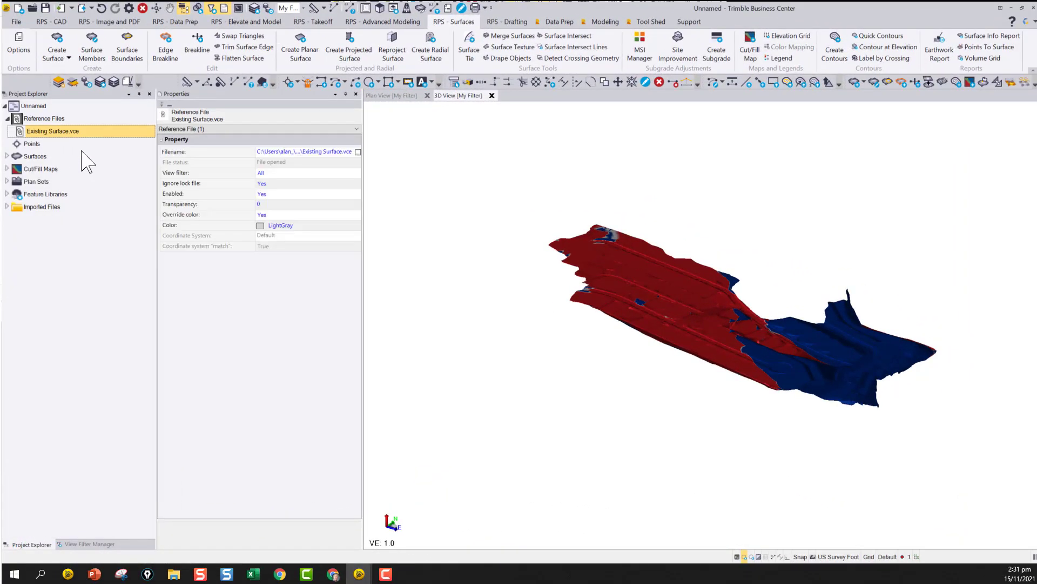
{"action": "mouse_move", "coordinate": [359, 576]}
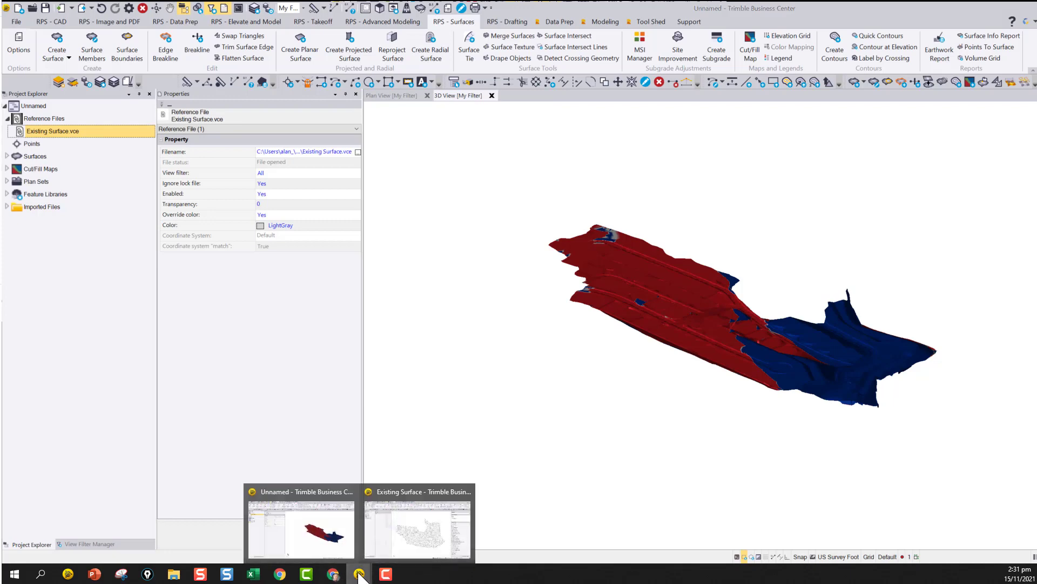
{"action": "left_click", "coordinate": [427, 537]}
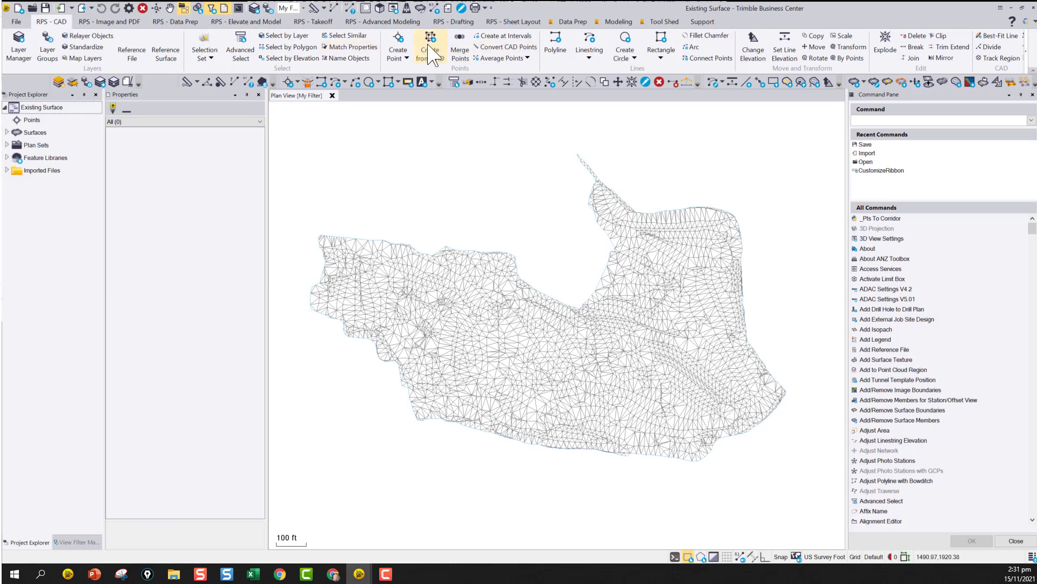
Step: Start a new linestring named Add Line on layer 0
{"action": "left_click", "coordinate": [594, 49]}
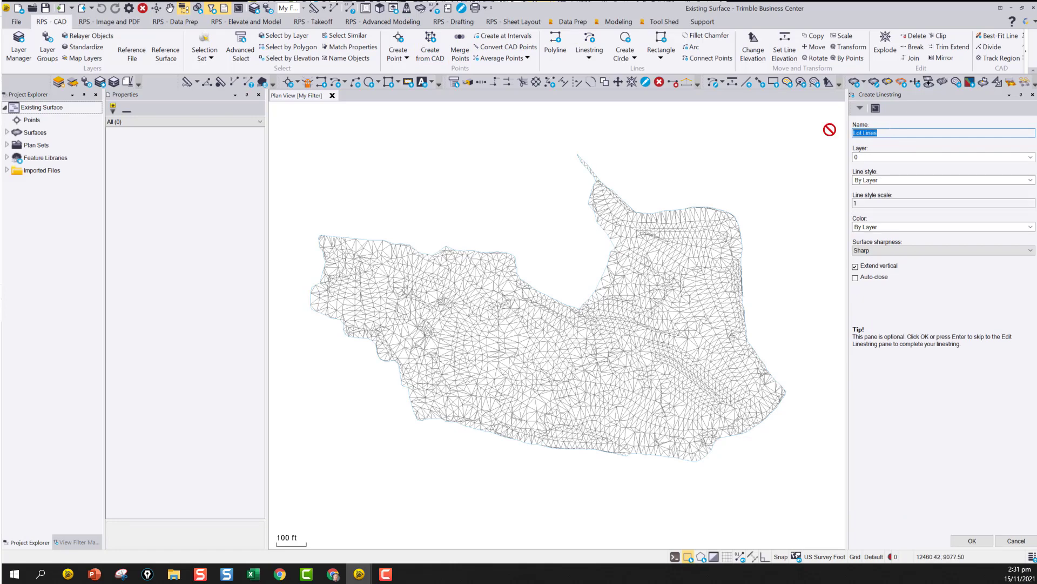
{"action": "type", "text": "Add"}
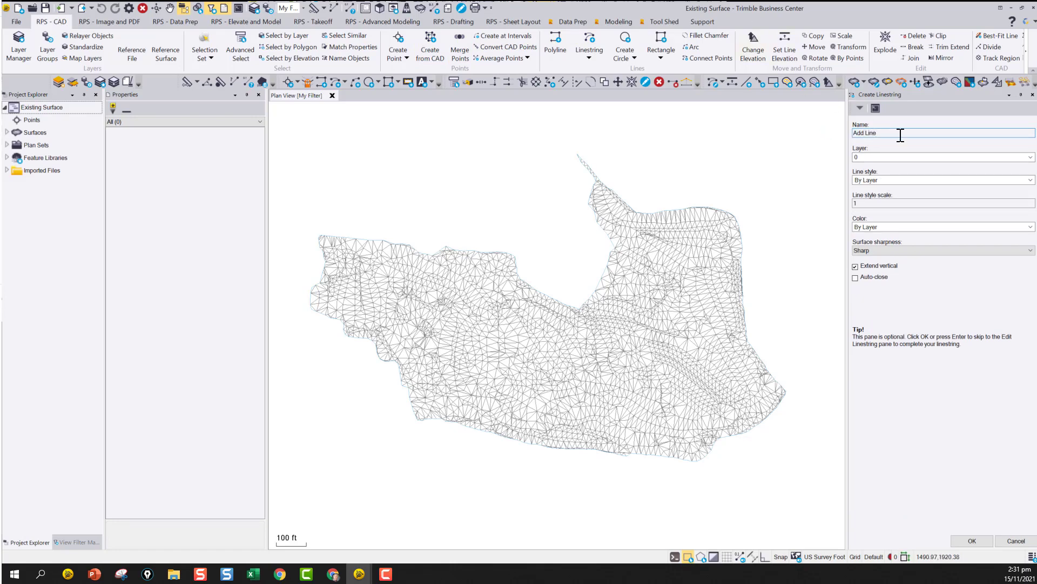
{"action": "left_click", "coordinate": [972, 541]}
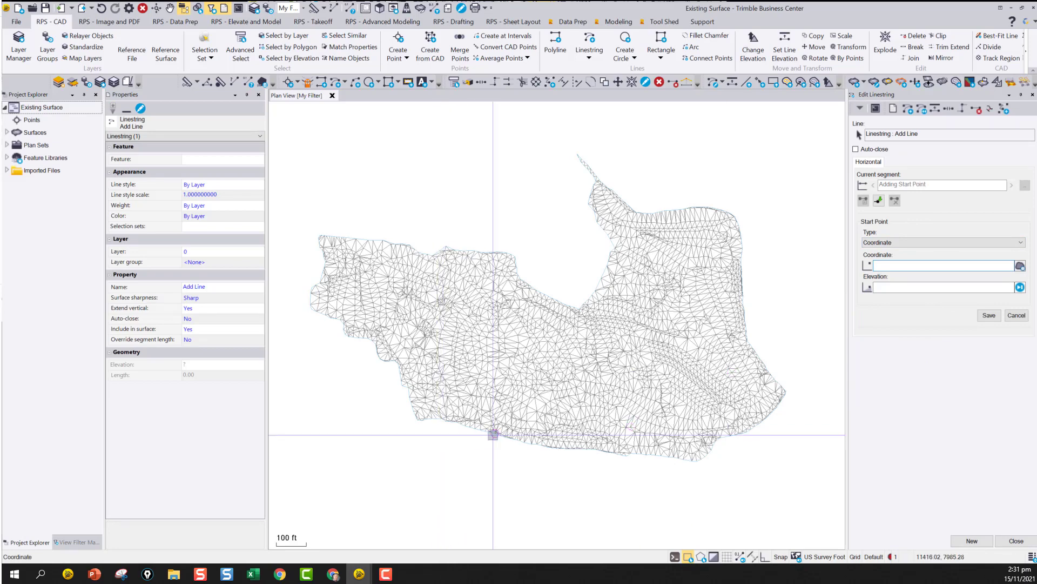
Step: Draw a four-point linestring about 512 ft long just outside the surface's southern edge, with elevations 549.17, 545.07, 536.25 and 530.96
{"action": "left_click", "coordinate": [469, 427]}
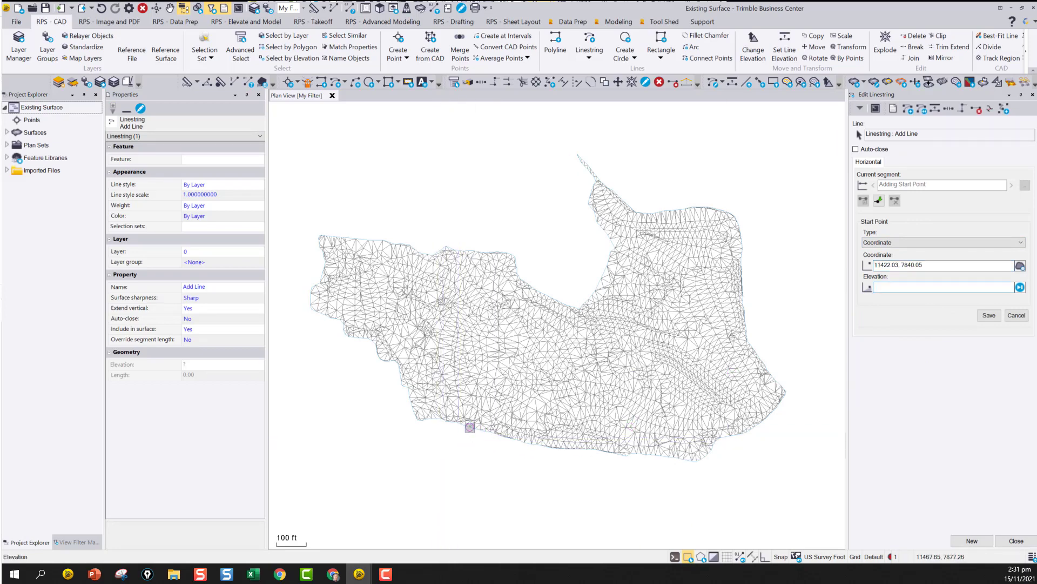
{"action": "key", "text": "Return"}
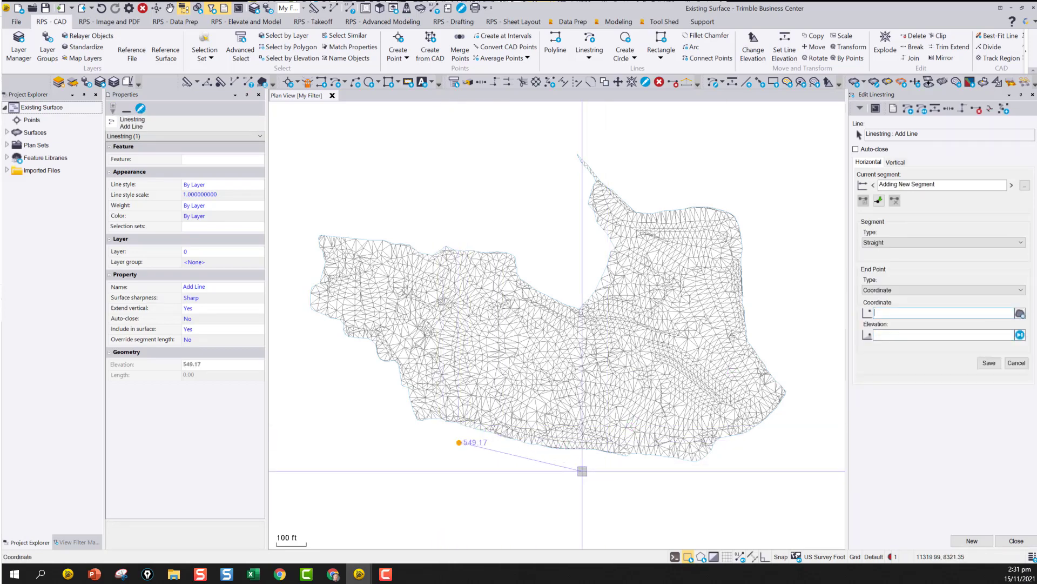
{"action": "left_click", "coordinate": [520, 445]}
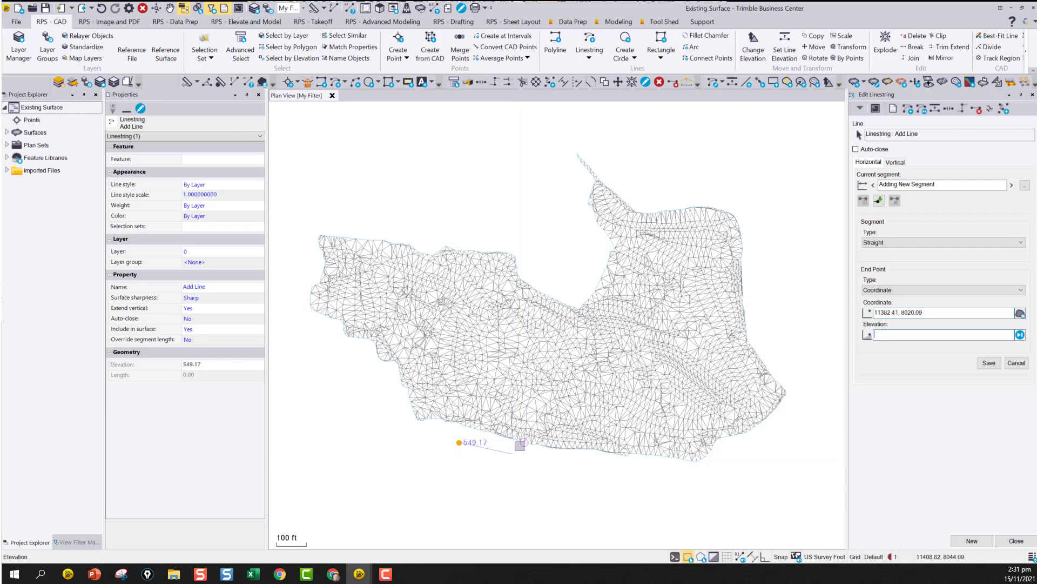
{"action": "key", "text": "Return"}
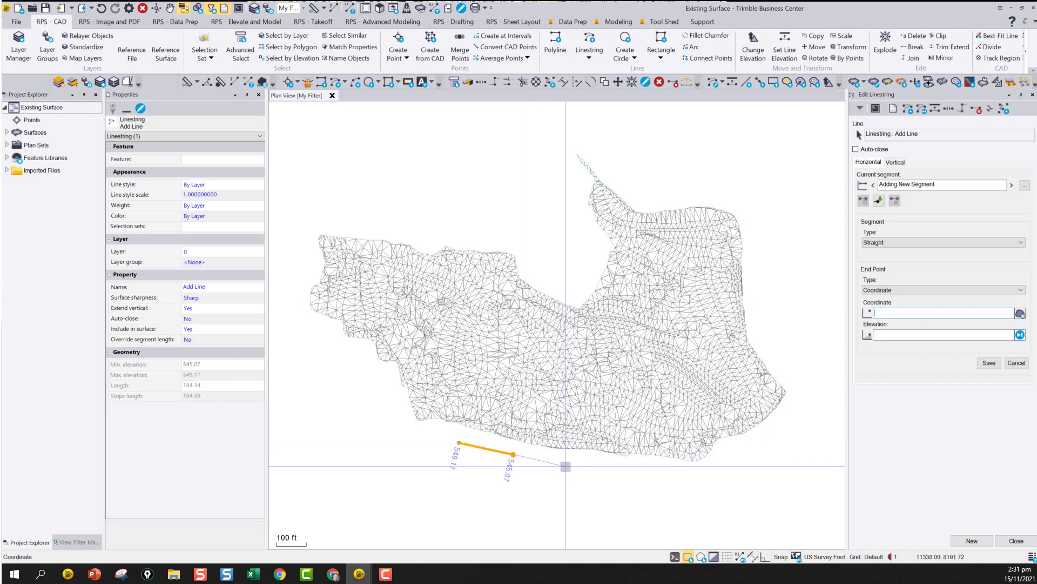
{"action": "left_click", "coordinate": [568, 465]}
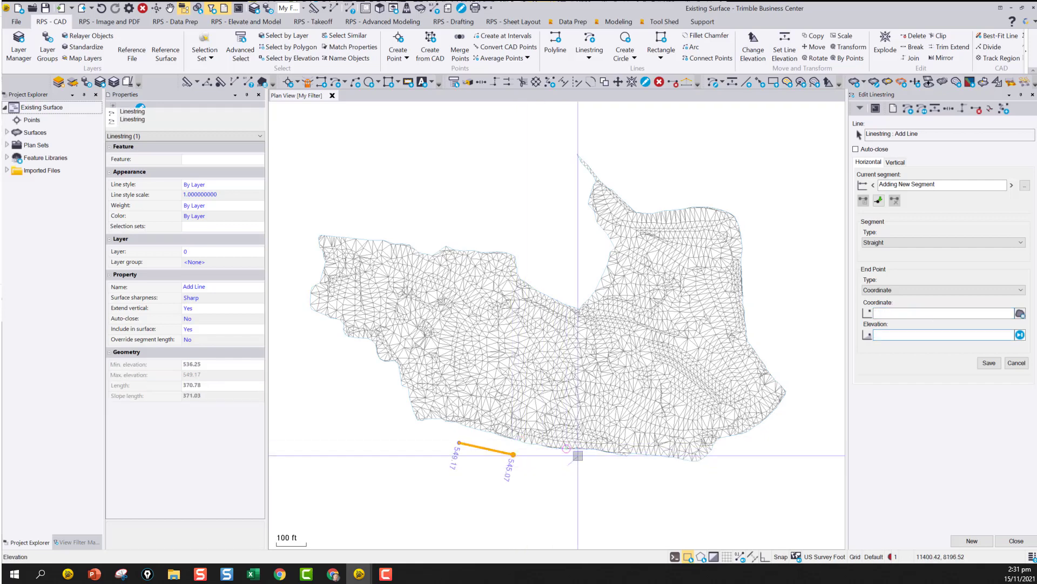
{"action": "left_click", "coordinate": [610, 466]}
{"action": "key", "text": "Return"}
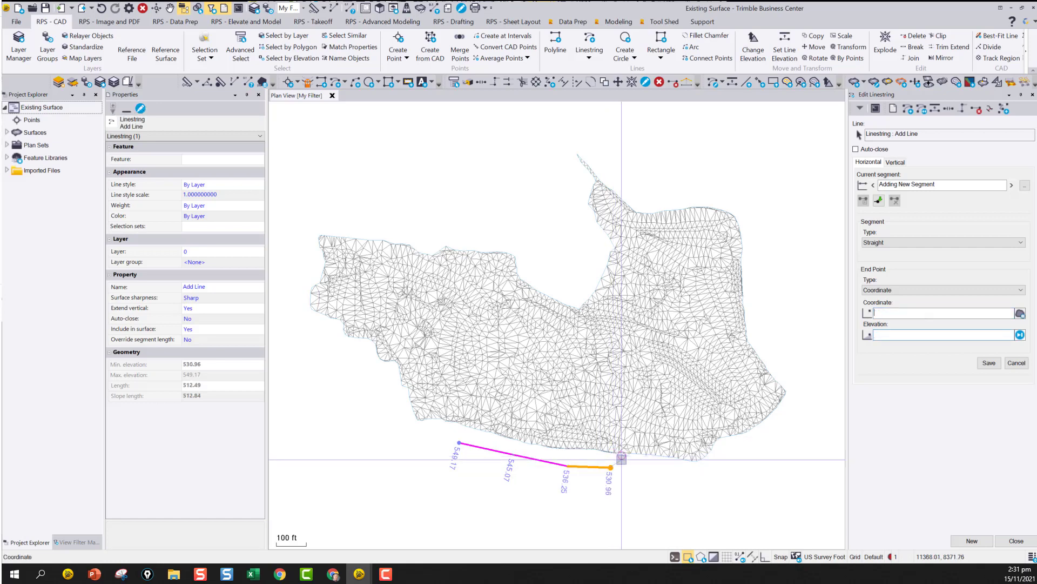
{"action": "left_click", "coordinate": [999, 541]}
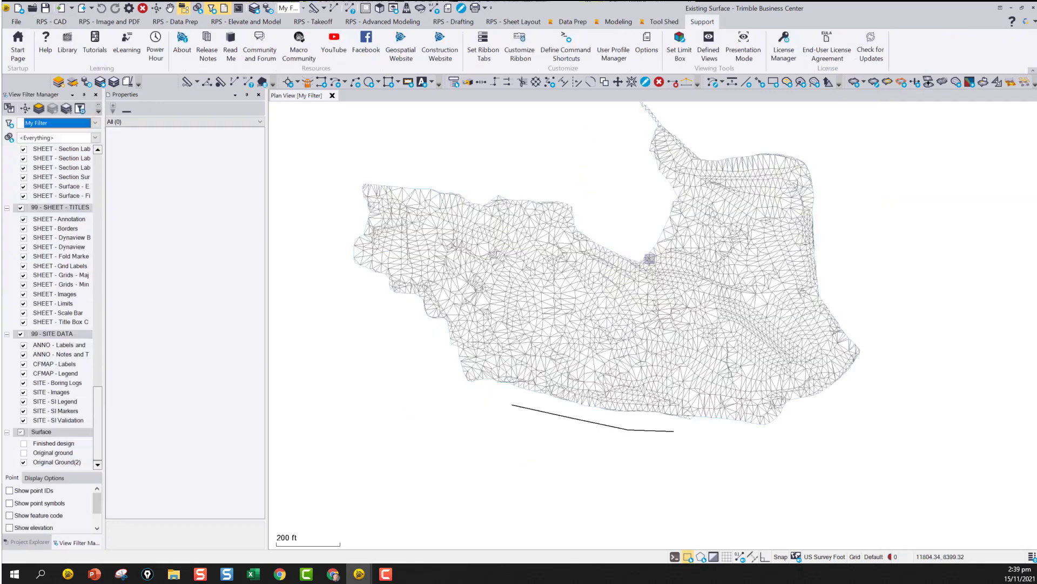
Step: Add the Add Line linestring as a member of the Original Ground(2) surface
{"action": "scroll", "coordinate": [629, 295], "scroll_direction": "down", "scroll_amount": 3}
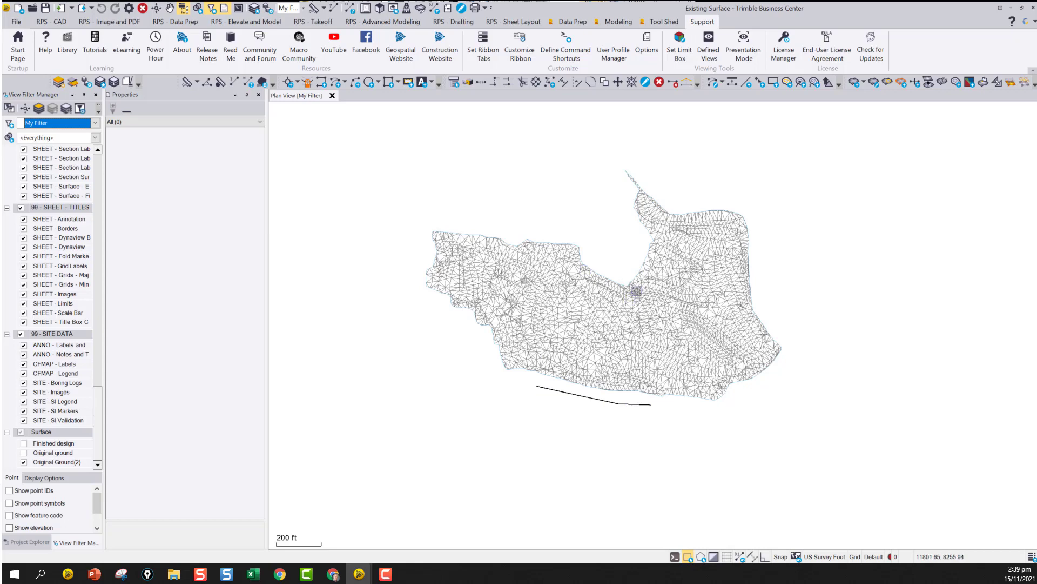
{"action": "left_click", "coordinate": [873, 81]}
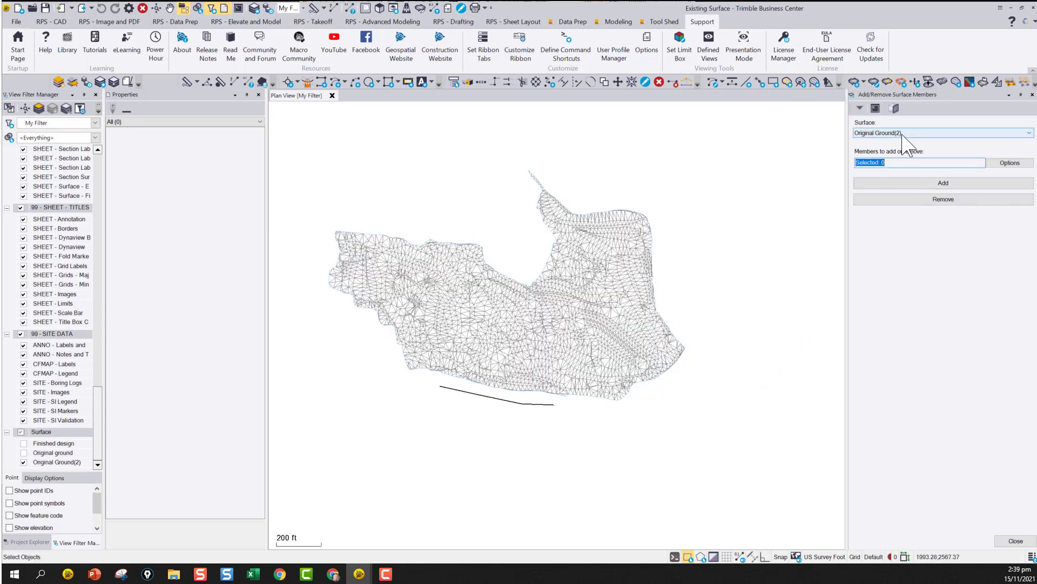
{"action": "left_click", "coordinate": [894, 162]}
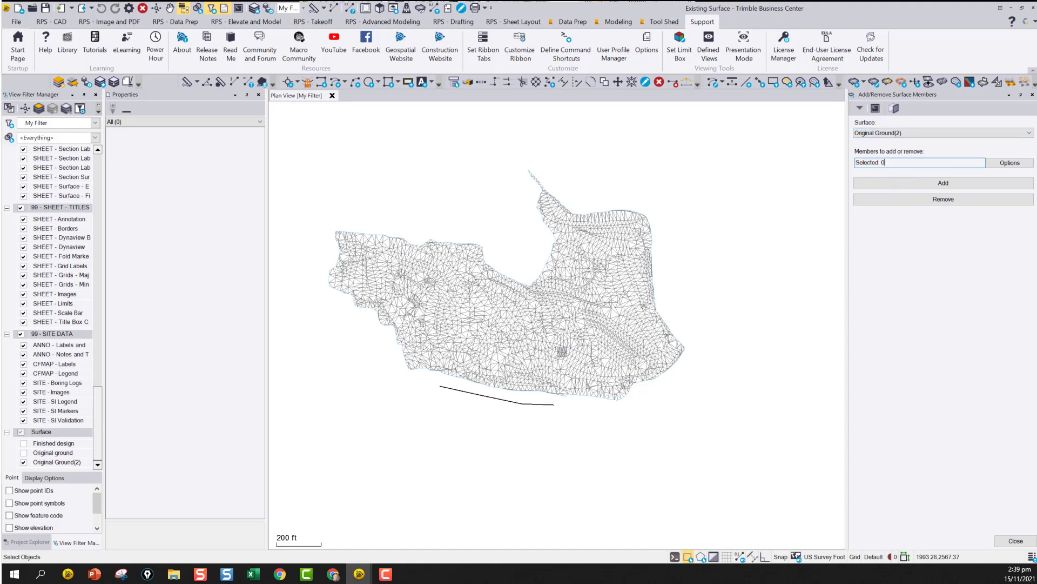
{"action": "left_click", "coordinate": [470, 391]}
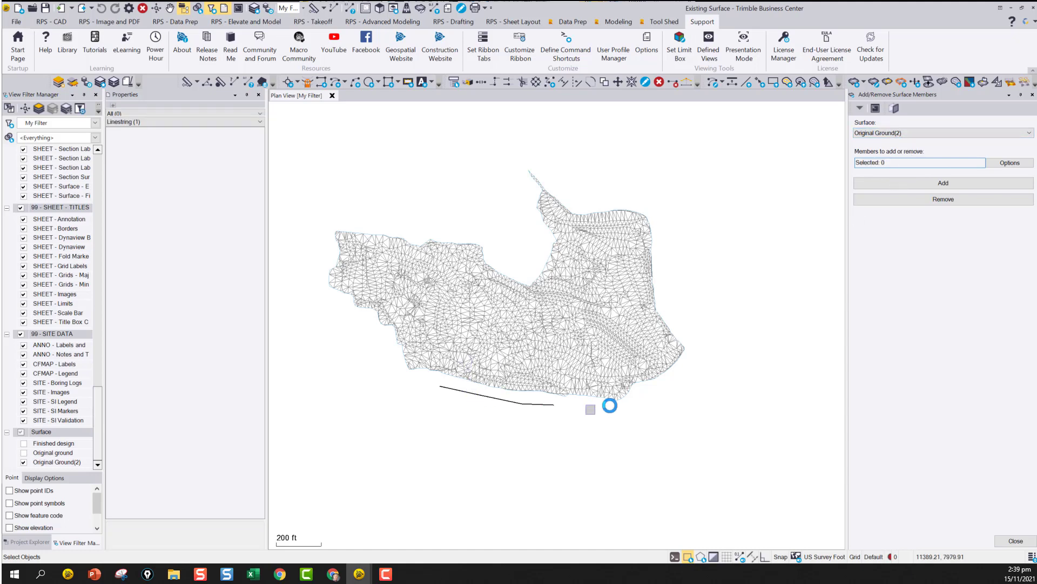
{"action": "left_click", "coordinate": [917, 186]}
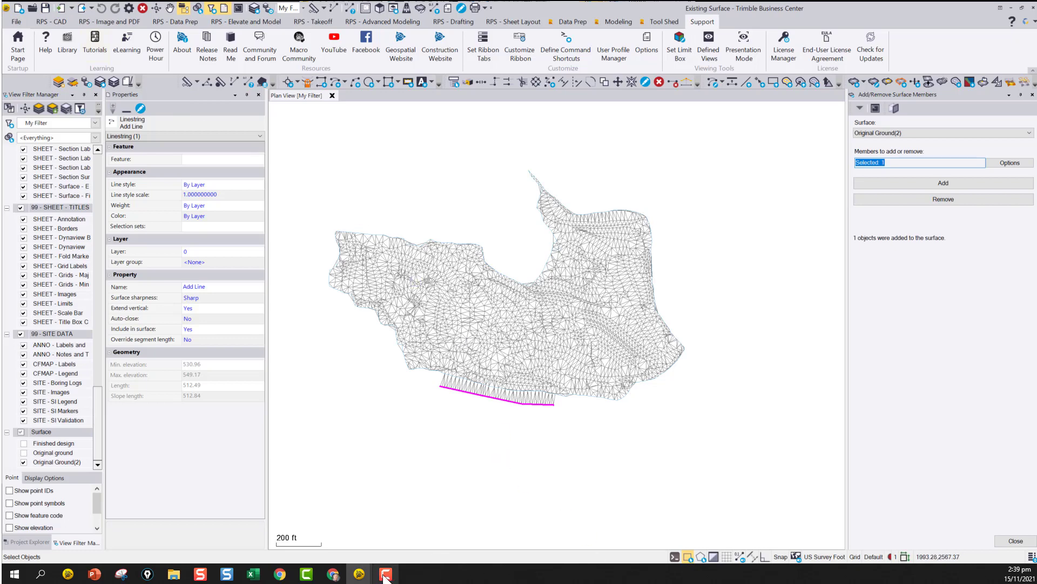
Step: Switch to the open design project, reload the Existing Surface.vce reference file, and inspect the surface and Isopach map around the added line
{"action": "left_click", "coordinate": [360, 575]}
{"action": "left_click", "coordinate": [406, 531]}
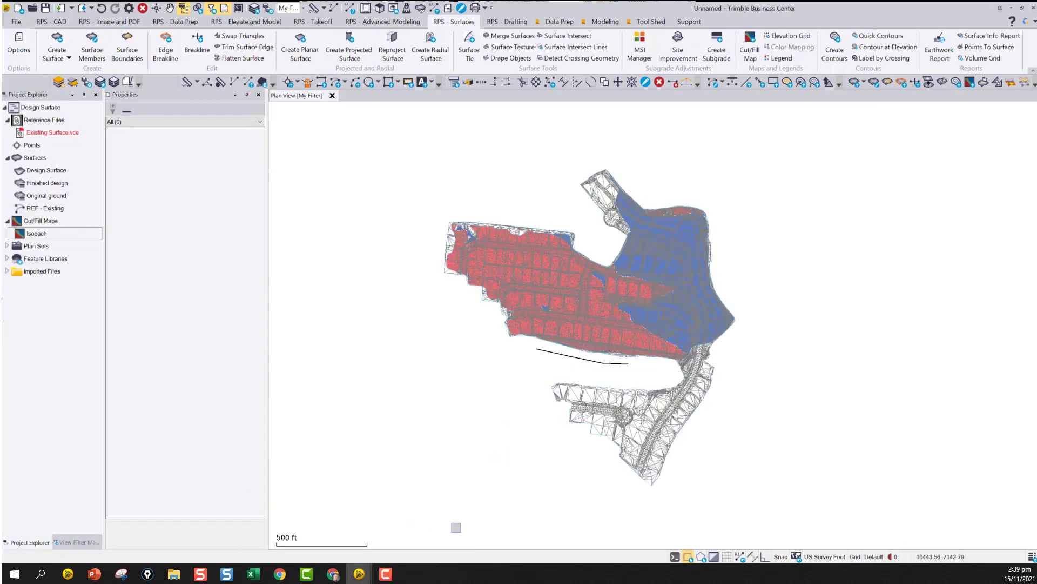
{"action": "left_click", "coordinate": [48, 134]}
{"action": "right_click", "coordinate": [47, 133]}
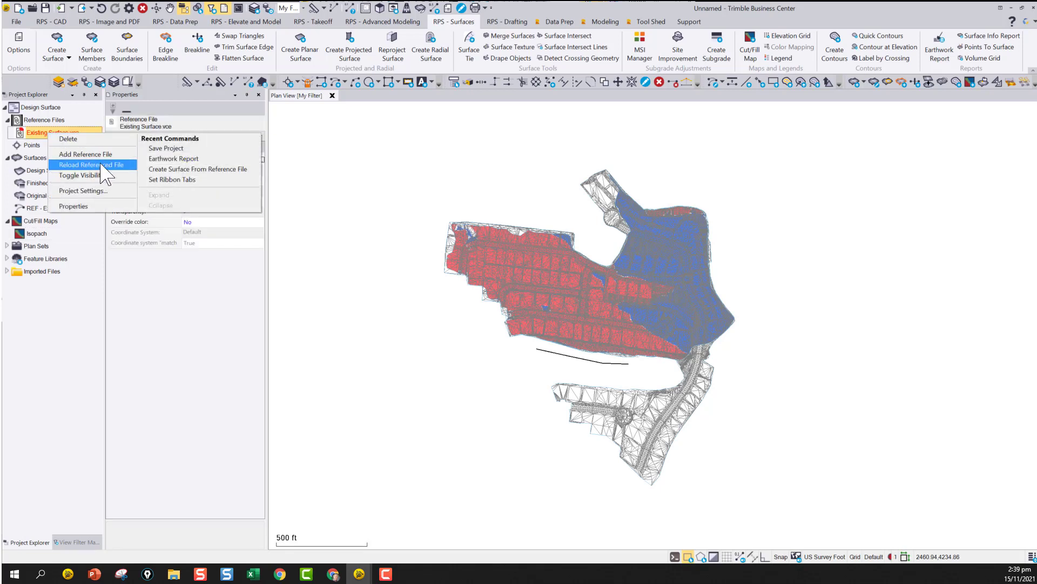
{"action": "left_click", "coordinate": [92, 164]}
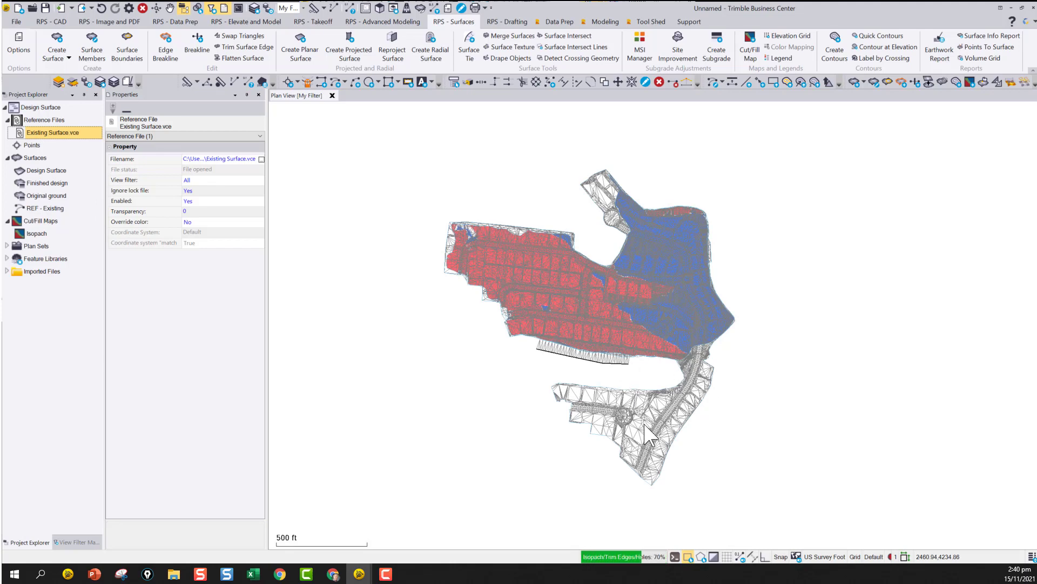
{"action": "scroll", "coordinate": [556, 346], "scroll_direction": "up", "scroll_amount": 1}
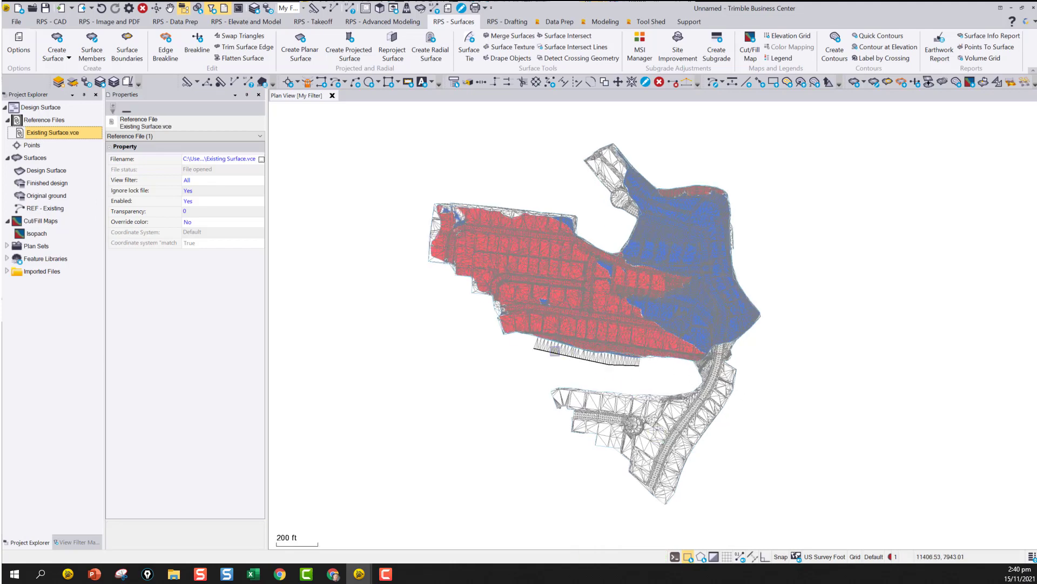
{"action": "scroll", "coordinate": [555, 351], "scroll_direction": "up", "scroll_amount": 3}
{"action": "key", "text": "Escape"}
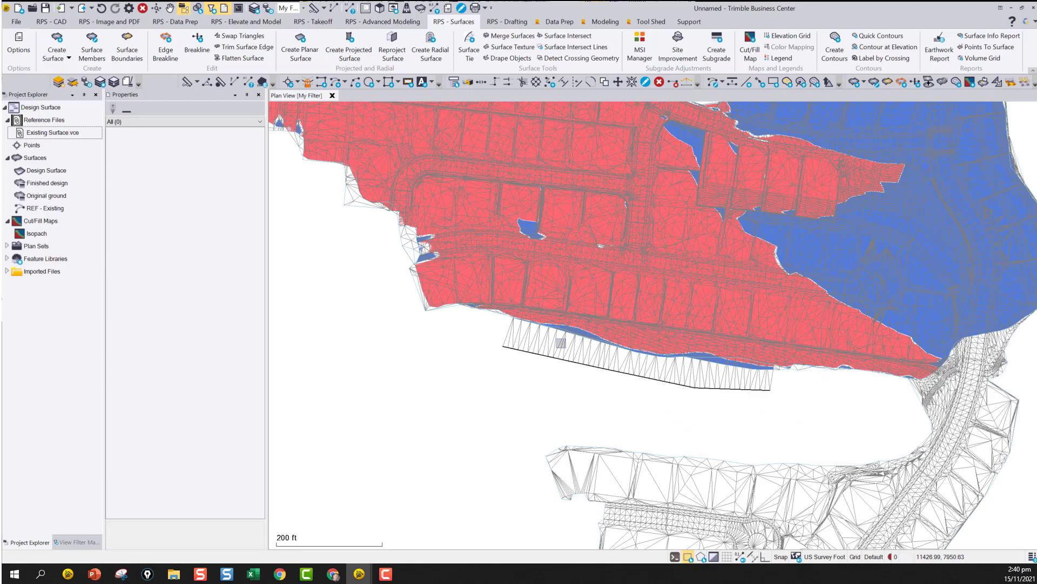
{"action": "scroll", "coordinate": [561, 343], "scroll_direction": "down", "scroll_amount": 3}
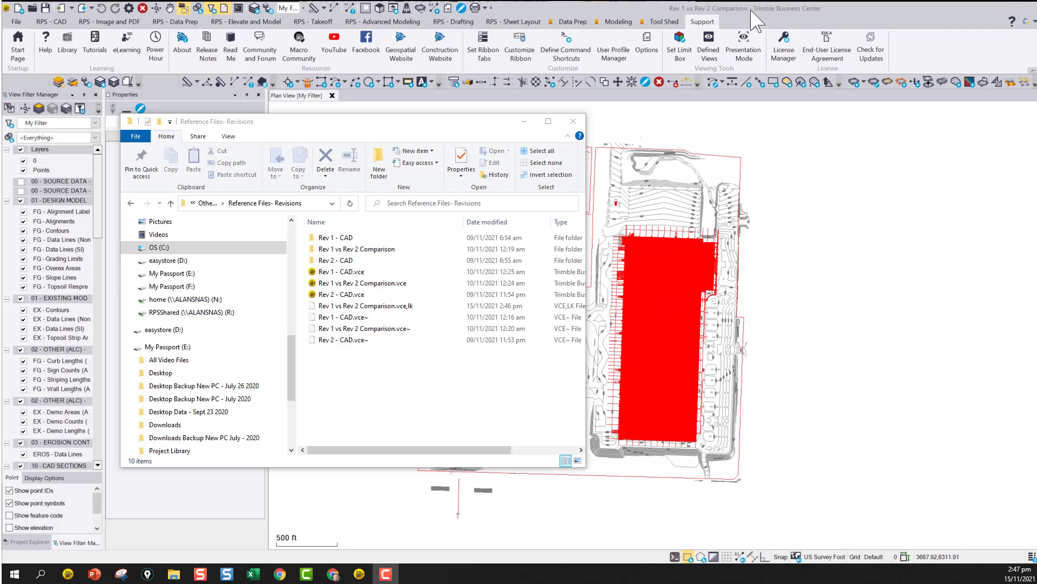
Step: Locate the Rev 1 - CAD.vce and Rev 2 - CAD.vce project files in the Reference Files- Revisions folder, and minimize the folder window
{"action": "left_click", "coordinate": [344, 273]}
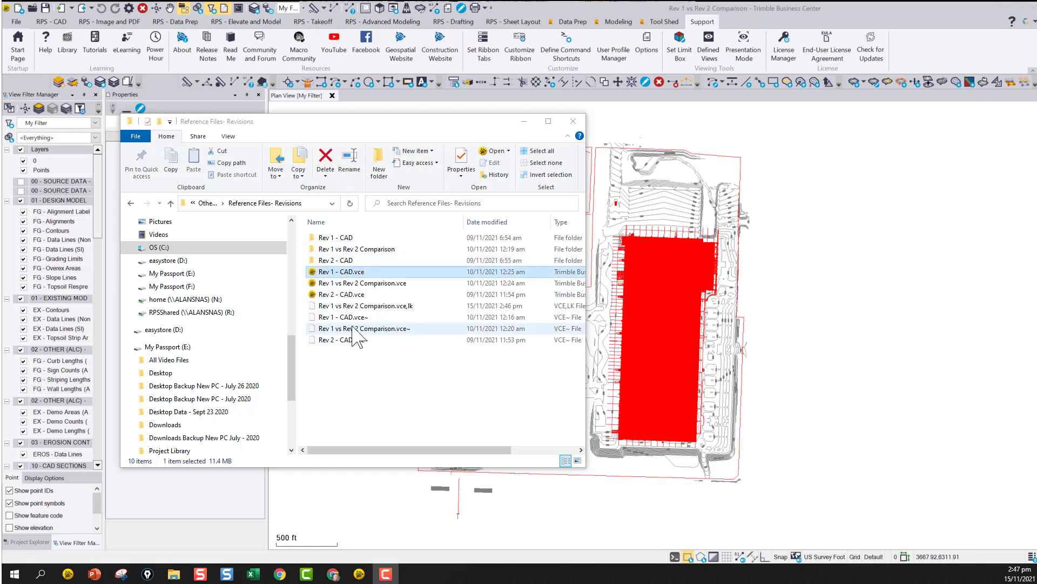
{"action": "left_click", "coordinate": [346, 295]}
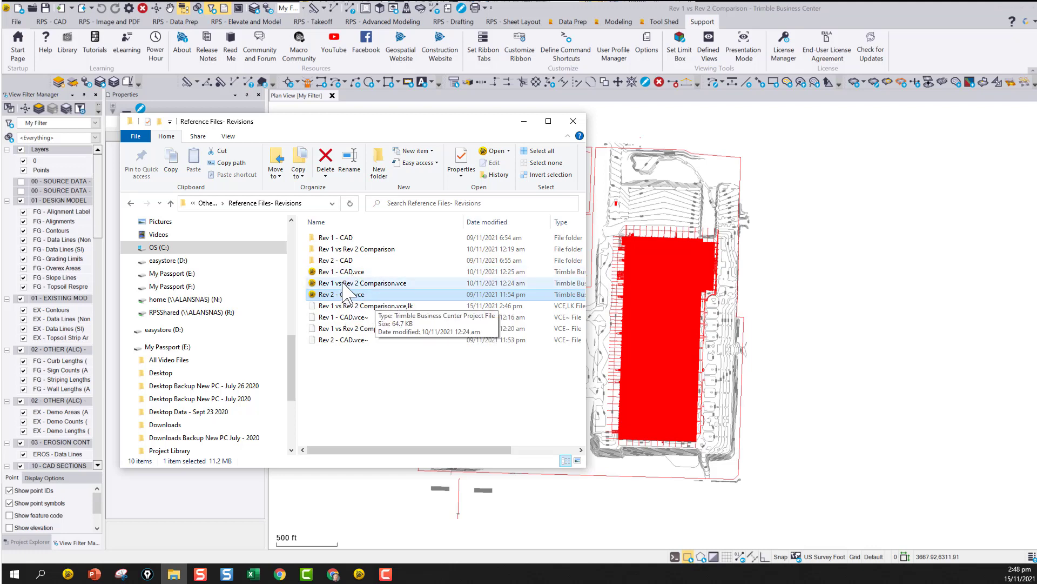
{"action": "left_click", "coordinate": [524, 121]}
Step: Examine the overlaid revisions in the plan view and hide the Rev 2 - CAD.vce reference file to view Rev 1 alone
{"action": "scroll", "coordinate": [646, 186], "scroll_direction": "down", "scroll_amount": 2}
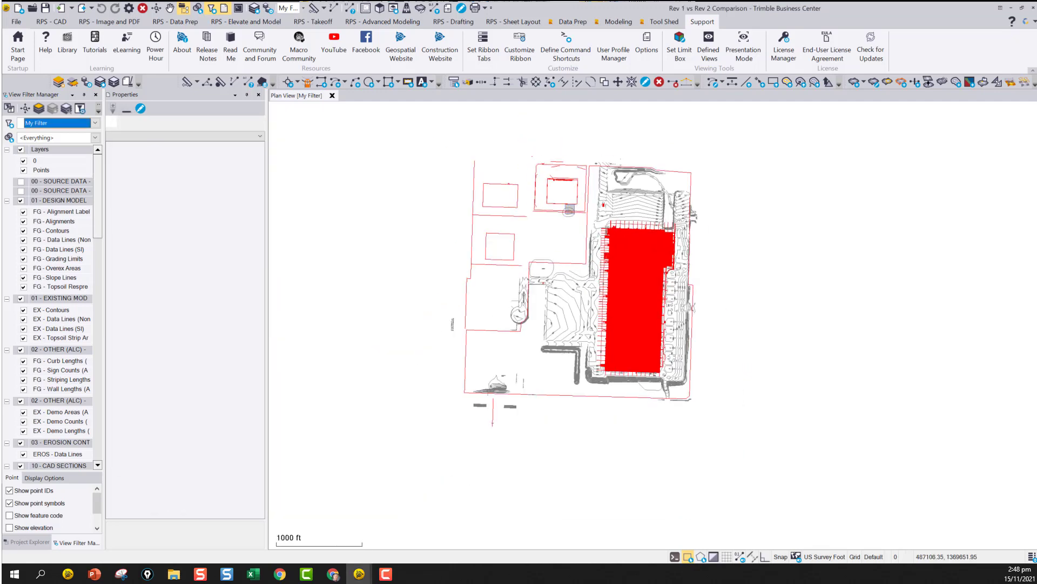
{"action": "scroll", "coordinate": [546, 216], "scroll_direction": "up", "scroll_amount": 1}
{"action": "scroll", "coordinate": [567, 359], "scroll_direction": "up", "scroll_amount": 2}
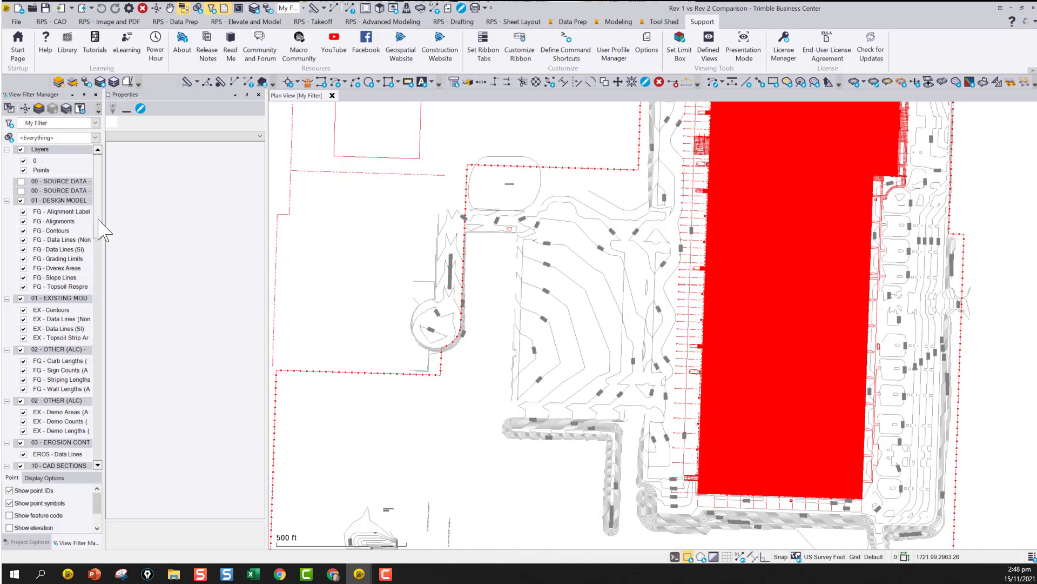
{"action": "left_click_drag", "start_coordinate": [99, 220], "coordinate": [95, 452]}
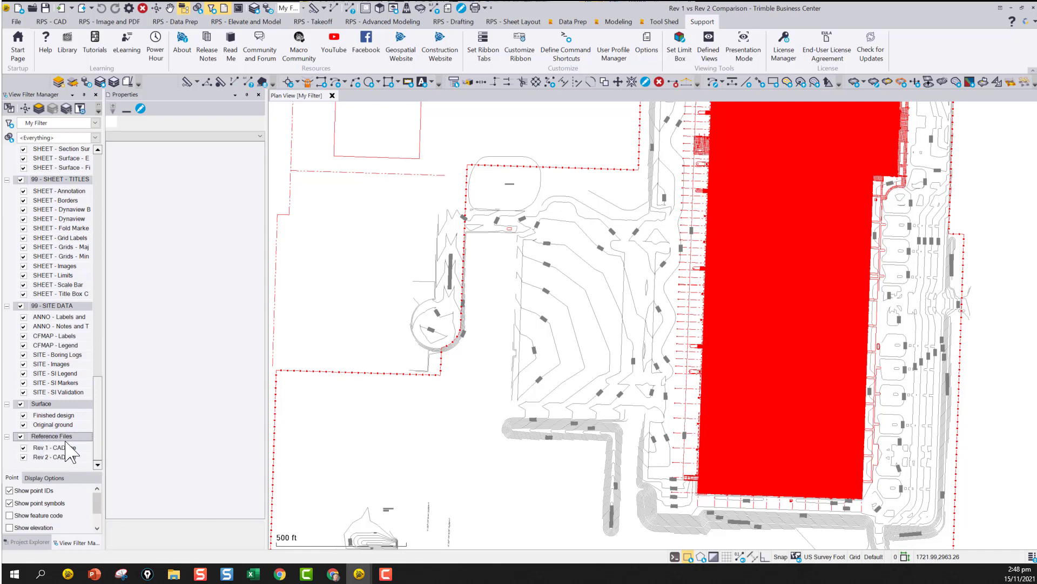
{"action": "left_click", "coordinate": [23, 457]}
{"action": "scroll", "coordinate": [615, 374], "scroll_direction": "down", "scroll_amount": 3}
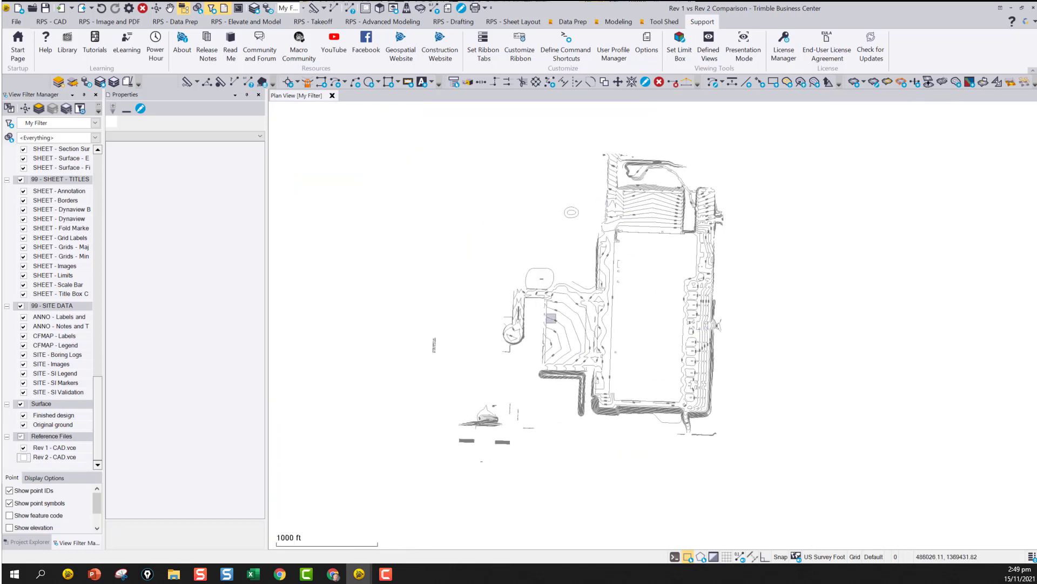
Step: Show the properties of the Rev 1 - CAD.vce reference file and review its available view filters, keeping 00 - Finished Grade Contours
{"action": "right_click", "coordinate": [48, 448]}
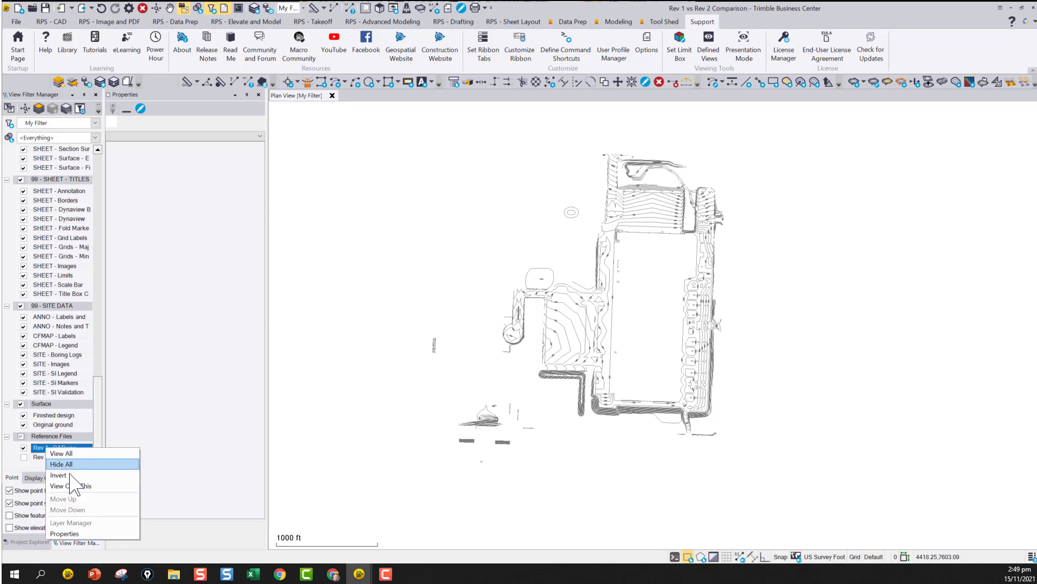
{"action": "left_click", "coordinate": [76, 546]}
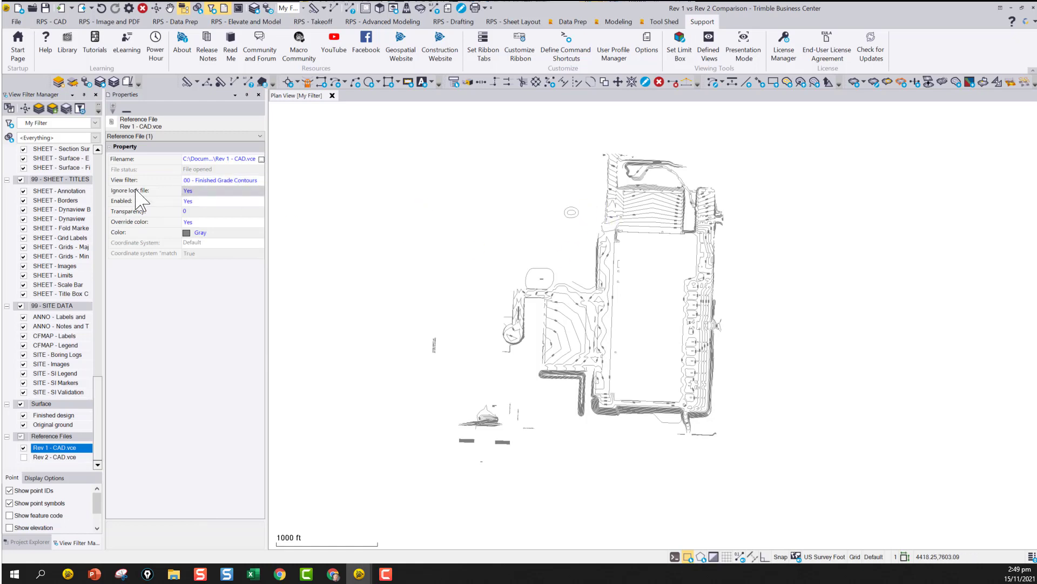
{"action": "left_click", "coordinate": [219, 181]}
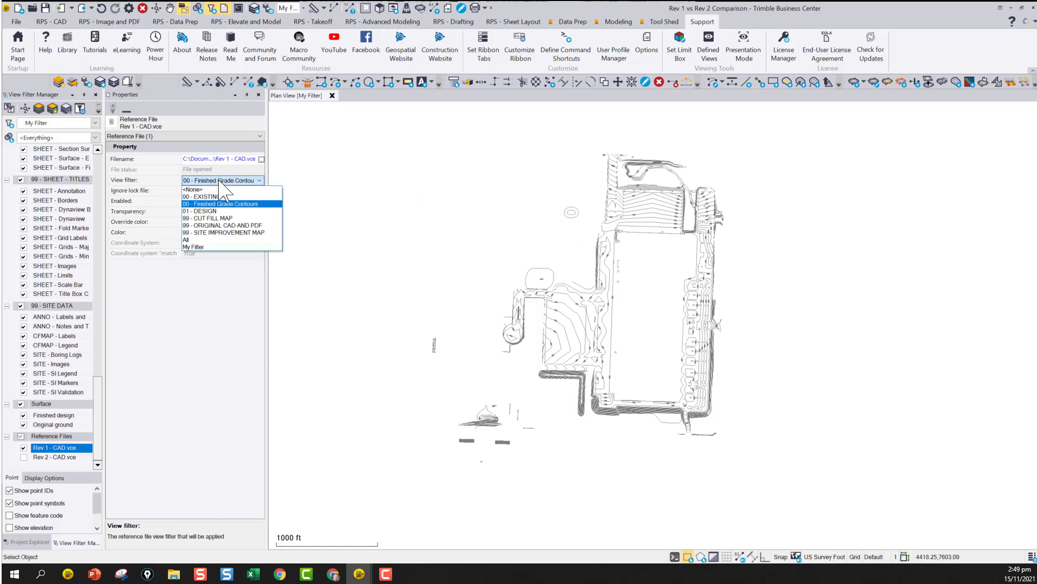
{"action": "left_click", "coordinate": [220, 181]}
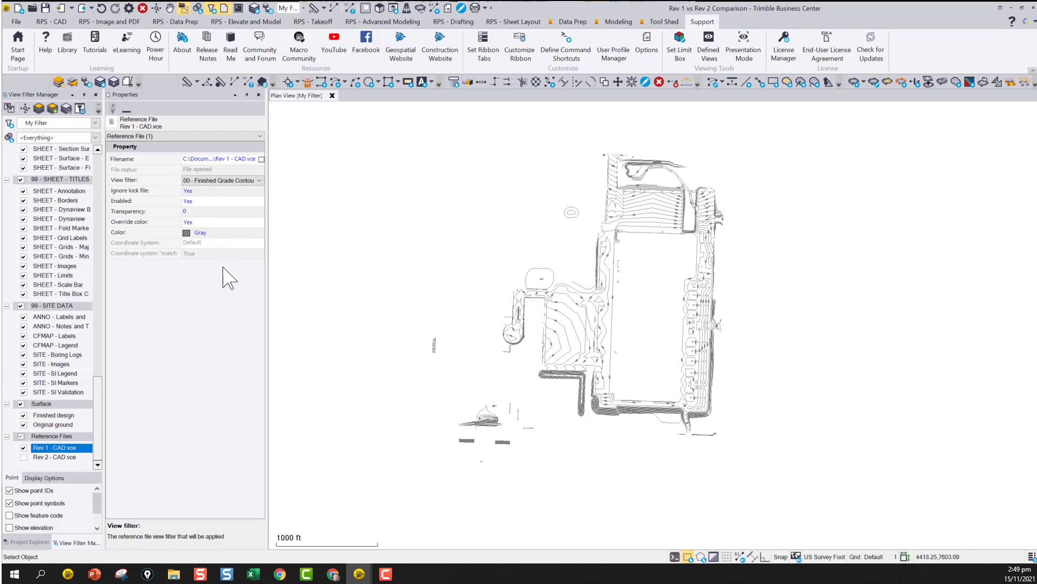
Step: Hide the Rev 1 - CAD.vce reference file, display Rev 2 - CAD.vce instead, and show the properties of Rev 2
{"action": "left_click", "coordinate": [24, 447]}
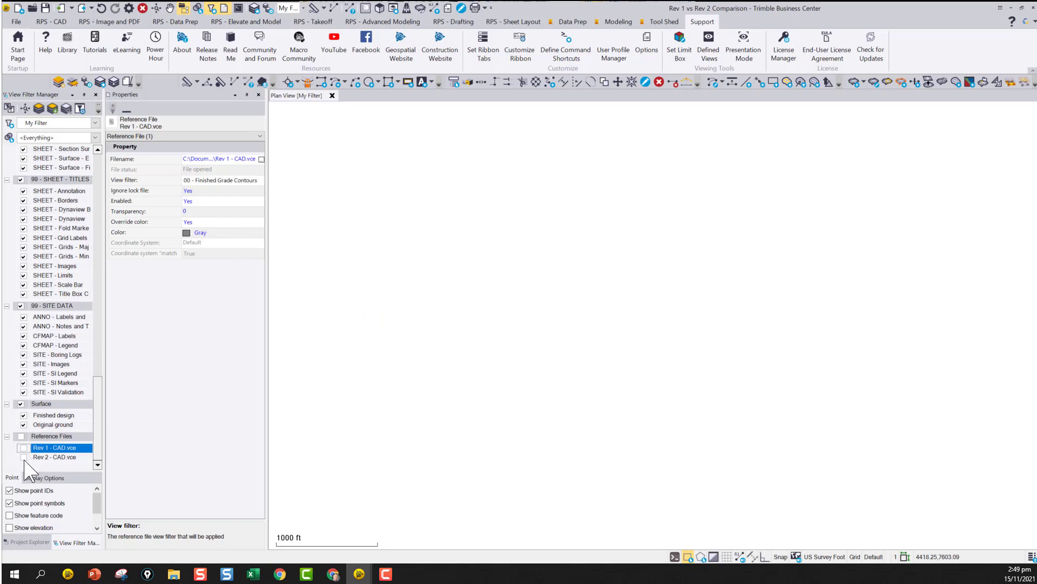
{"action": "left_click", "coordinate": [23, 457]}
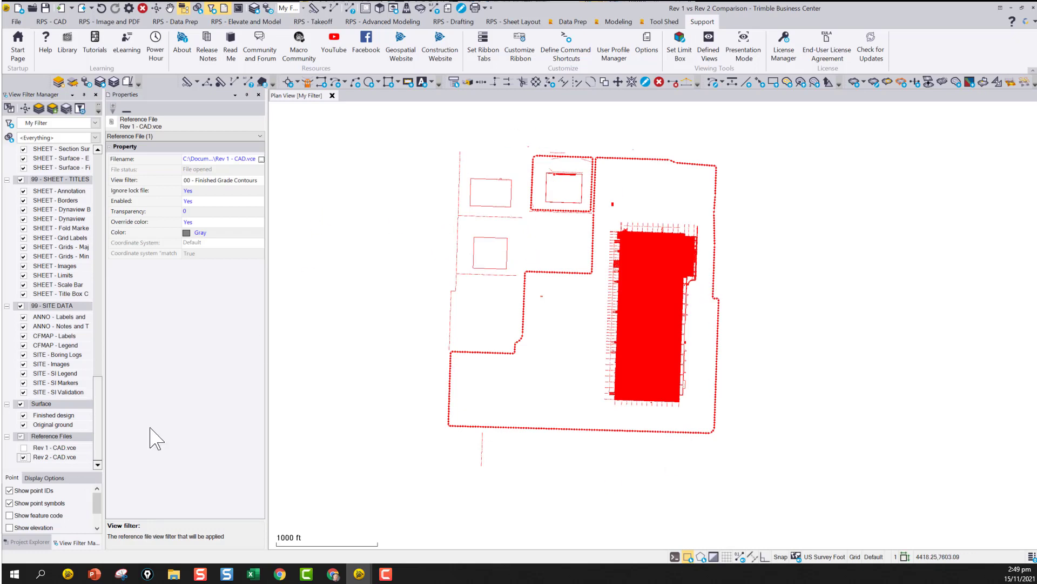
{"action": "left_click", "coordinate": [62, 457]}
{"action": "right_click", "coordinate": [62, 461]}
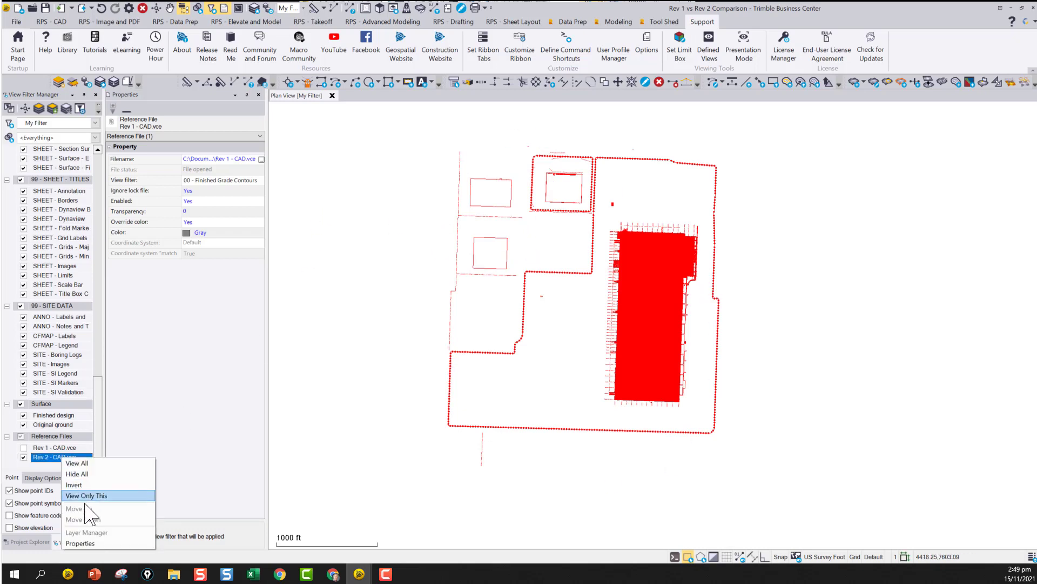
{"action": "left_click", "coordinate": [75, 559]}
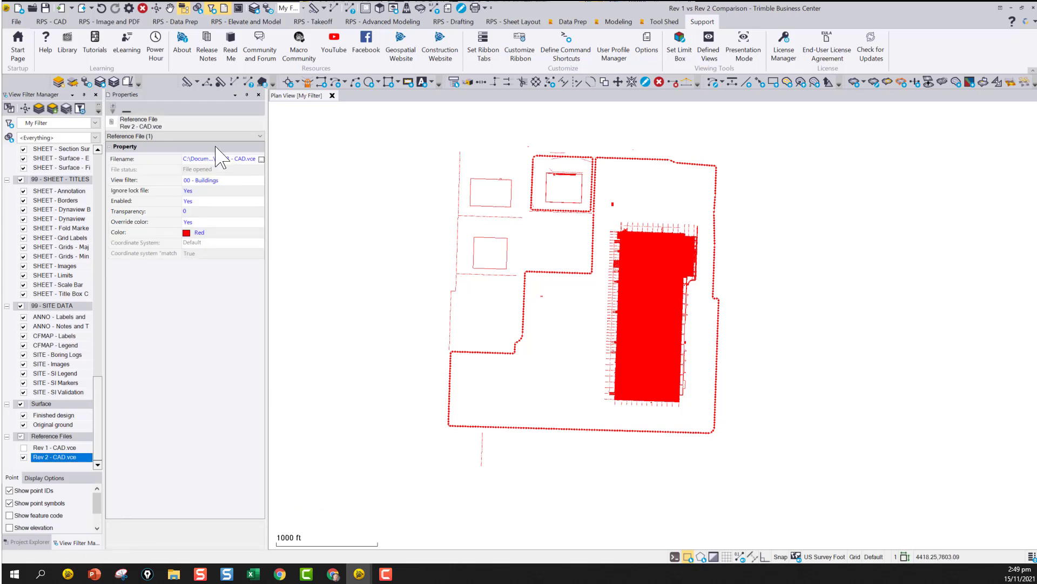
Step: Set the view filter of the Rev 2 - CAD.vce reference file to 00 - Finished Contours and display Rev 1 - CAD.vce alongside it
{"action": "left_click", "coordinate": [218, 178]}
{"action": "left_click", "coordinate": [218, 180]}
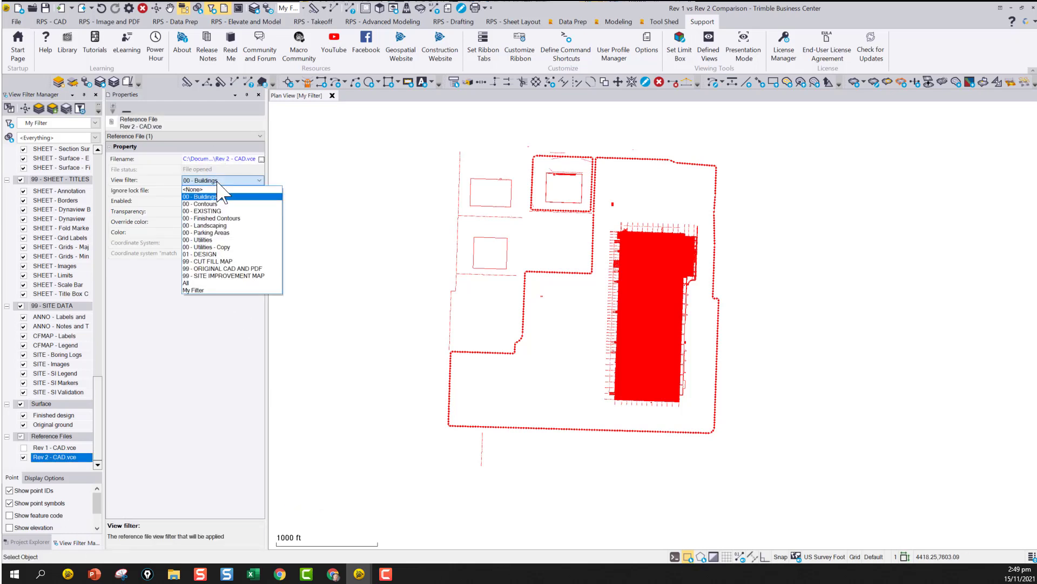
{"action": "left_click", "coordinate": [228, 218]}
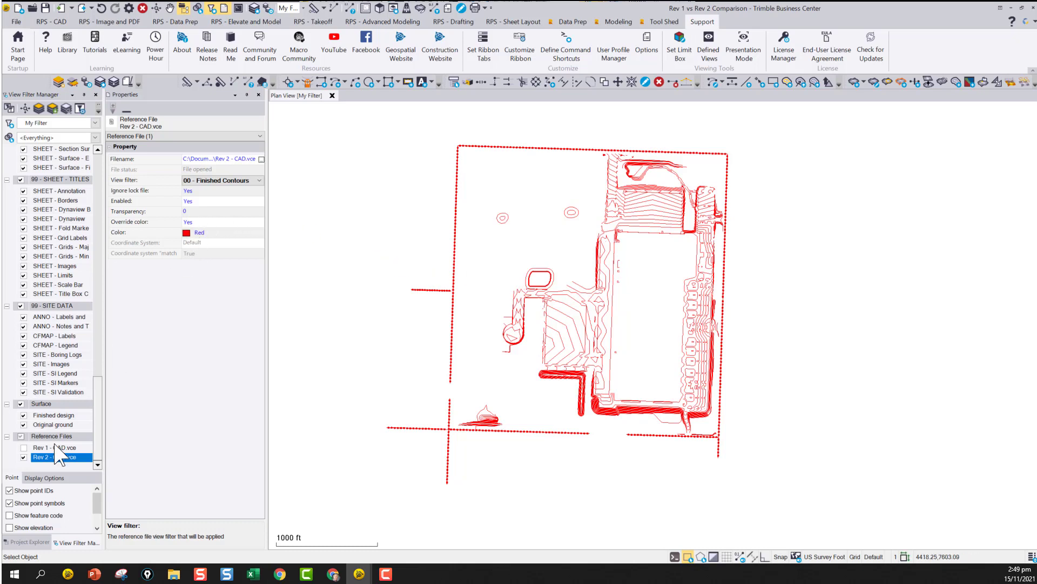
{"action": "left_click", "coordinate": [23, 448]}
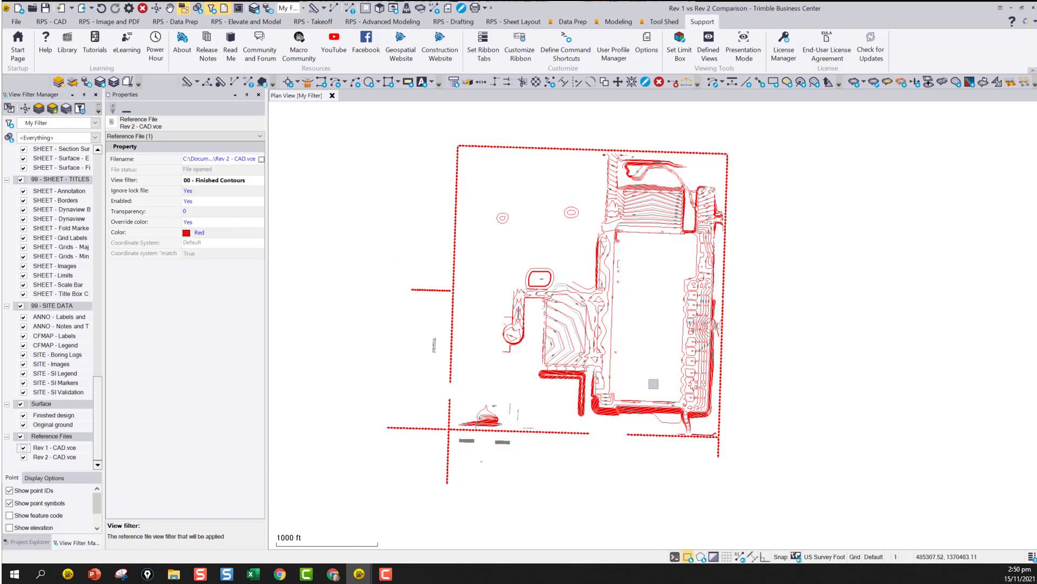
Step: Examine the overlaid Rev 1 and Rev 2 contours along the slopes and berms in the southern part of the site
{"action": "scroll", "coordinate": [606, 399], "scroll_direction": "up", "scroll_amount": 5}
{"action": "scroll", "coordinate": [603, 402], "scroll_direction": "up", "scroll_amount": 2}
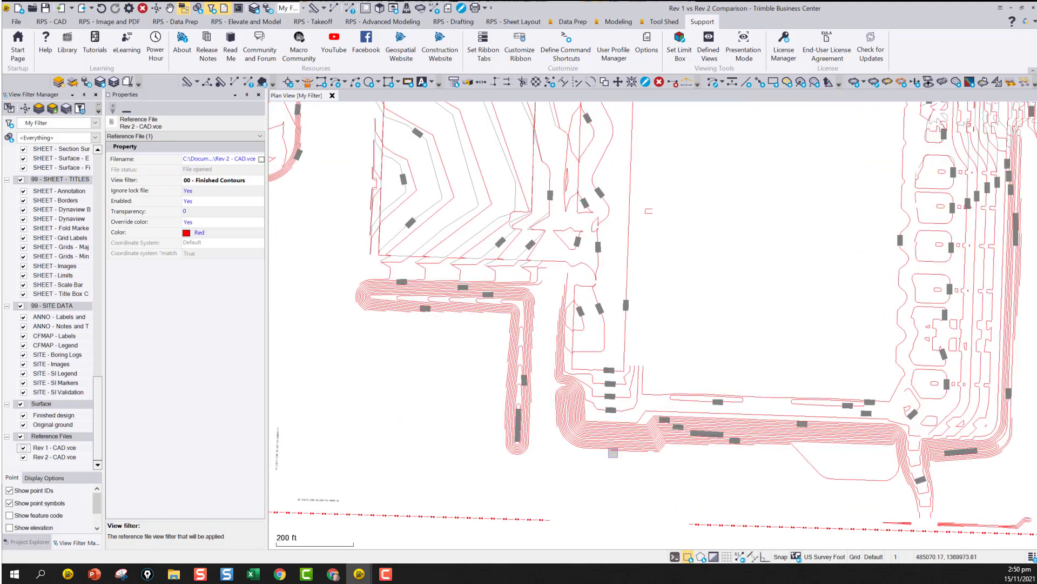
{"action": "scroll", "coordinate": [424, 406], "scroll_direction": "up", "scroll_amount": 3}
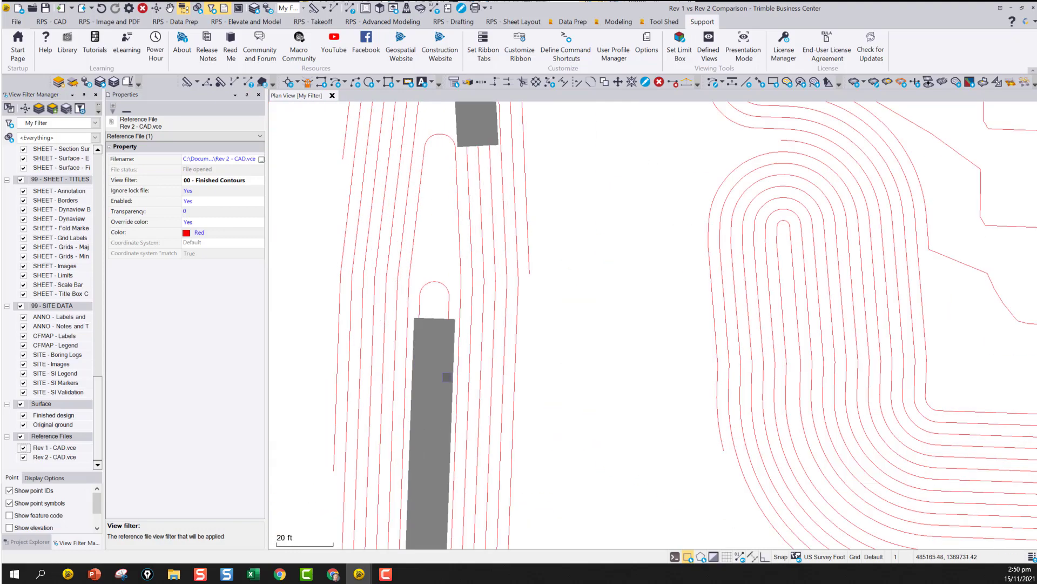
{"action": "scroll", "coordinate": [444, 381], "scroll_direction": "down", "scroll_amount": 6}
{"action": "scroll", "coordinate": [475, 327], "scroll_direction": "down", "scroll_amount": 2}
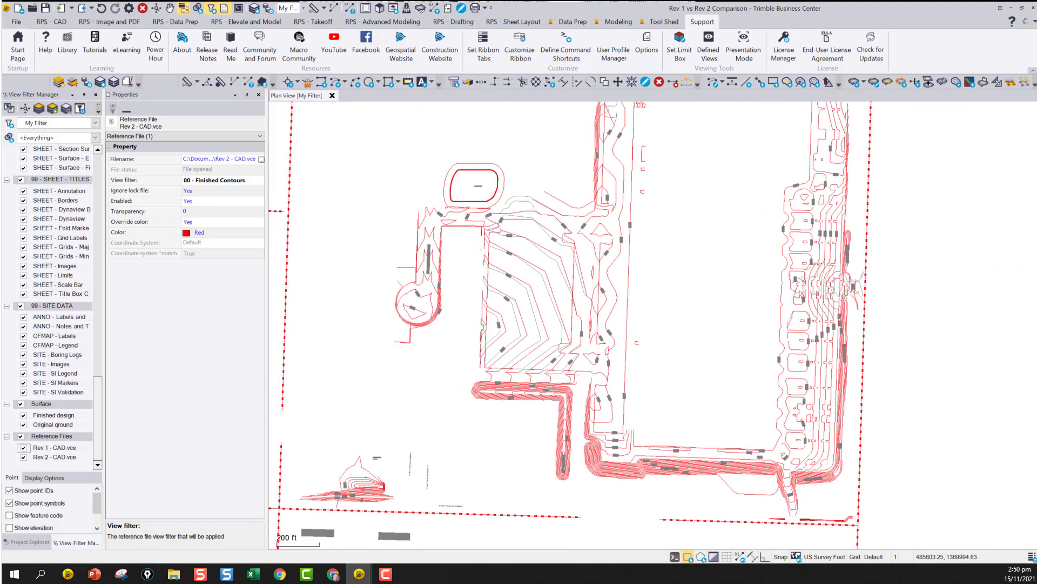
{"action": "scroll", "coordinate": [357, 508], "scroll_direction": "up", "scroll_amount": 2}
{"action": "scroll", "coordinate": [347, 498], "scroll_direction": "down", "scroll_amount": 2}
{"action": "scroll", "coordinate": [674, 410], "scroll_direction": "down", "scroll_amount": 2}
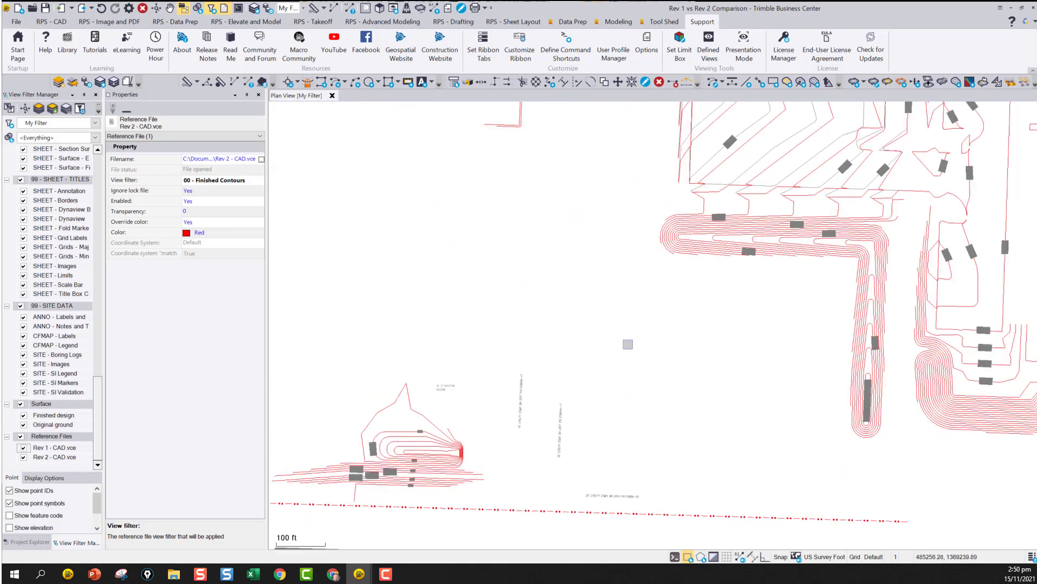
Step: Compare the gray Rev 1 and red Rev 2 contours across the western paved area and northward to the site's northern boundary
{"action": "scroll", "coordinate": [600, 396], "scroll_direction": "up", "scroll_amount": 2}
{"action": "scroll", "coordinate": [600, 396], "scroll_direction": "up", "scroll_amount": 2}
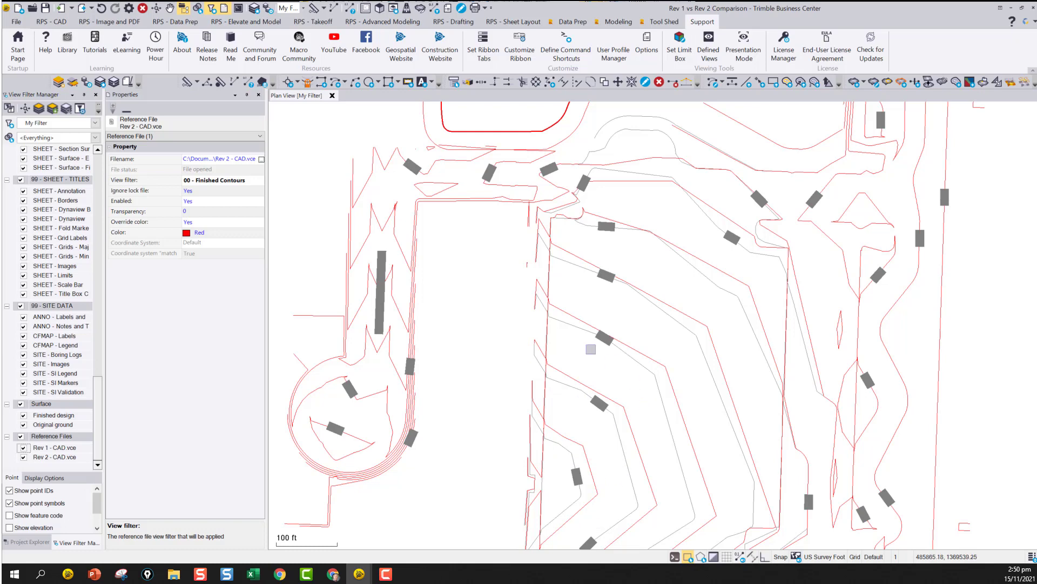
{"action": "scroll", "coordinate": [672, 404], "scroll_direction": "down", "scroll_amount": 2}
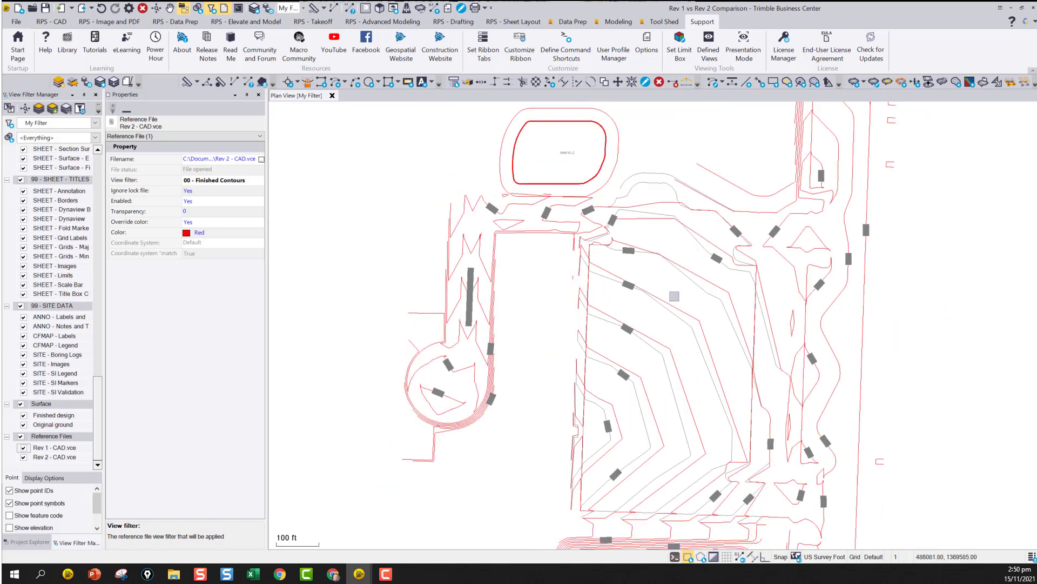
{"action": "scroll", "coordinate": [694, 259], "scroll_direction": "down", "scroll_amount": 1}
{"action": "middle_click_drag", "start_coordinate": [694, 260], "coordinate": [594, 338]}
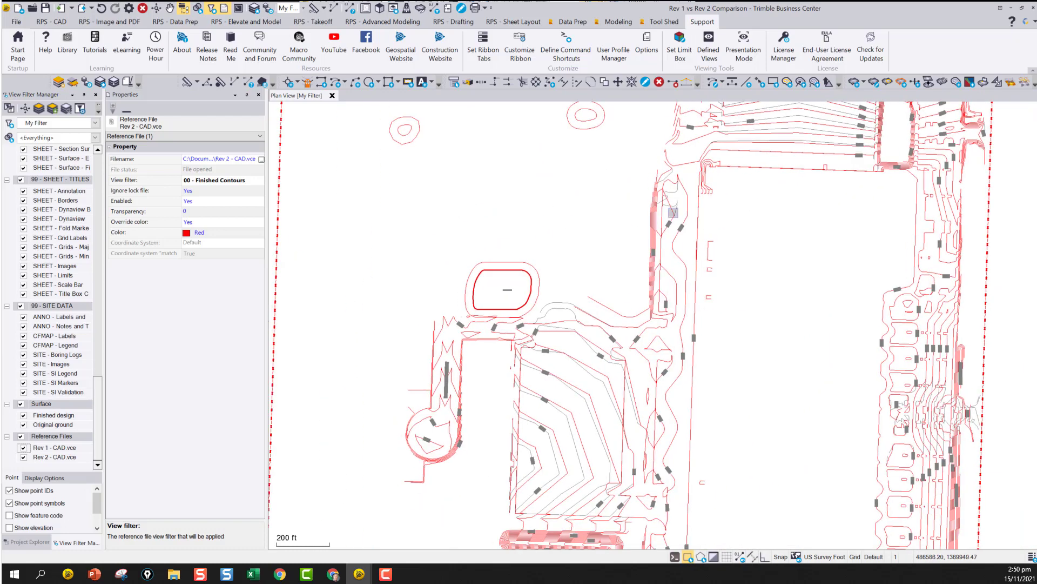
{"action": "middle_click_drag", "start_coordinate": [660, 207], "coordinate": [517, 241]}
{"action": "scroll", "coordinate": [687, 179], "scroll_direction": "up", "scroll_amount": 3}
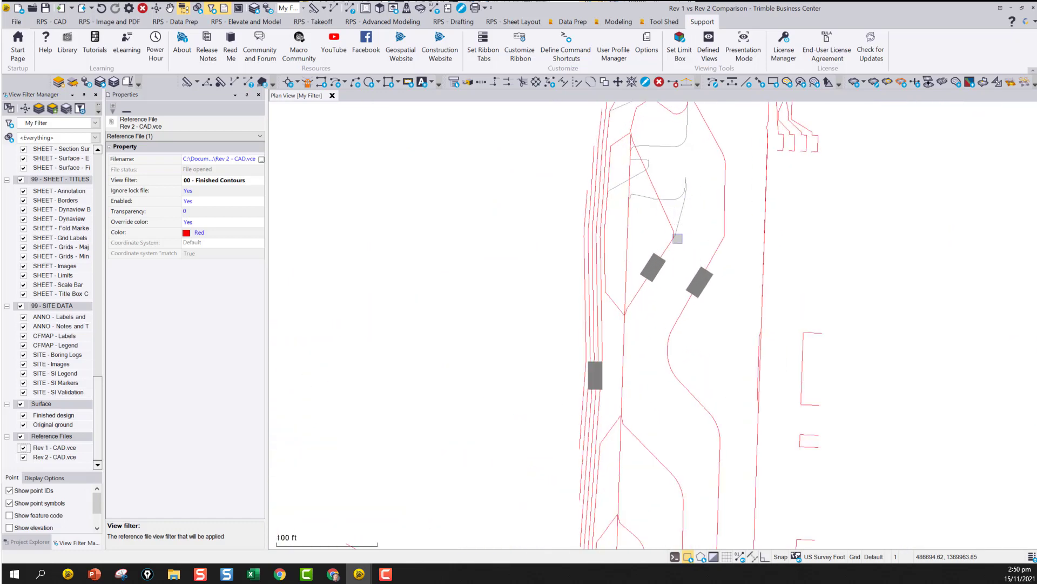
{"action": "scroll", "coordinate": [678, 238], "scroll_direction": "down", "scroll_amount": 2}
{"action": "middle_click_drag", "start_coordinate": [651, 287], "coordinate": [733, 207]}
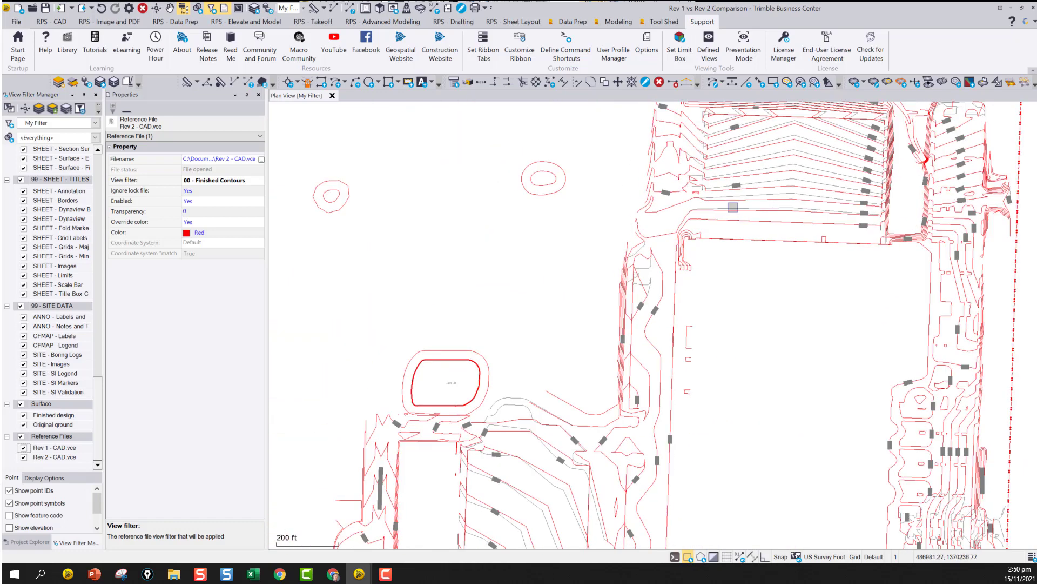
{"action": "middle_click_drag", "start_coordinate": [811, 114], "coordinate": [745, 202]}
{"action": "scroll", "coordinate": [730, 239], "scroll_direction": "down", "scroll_amount": 2}
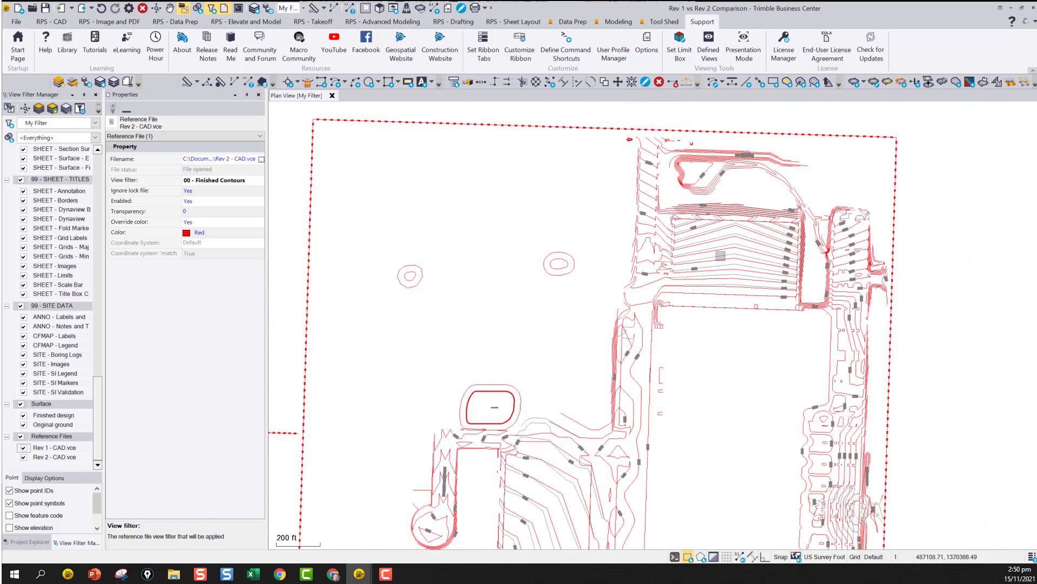
{"action": "middle_click_drag", "start_coordinate": [688, 285], "coordinate": [688, 250]}
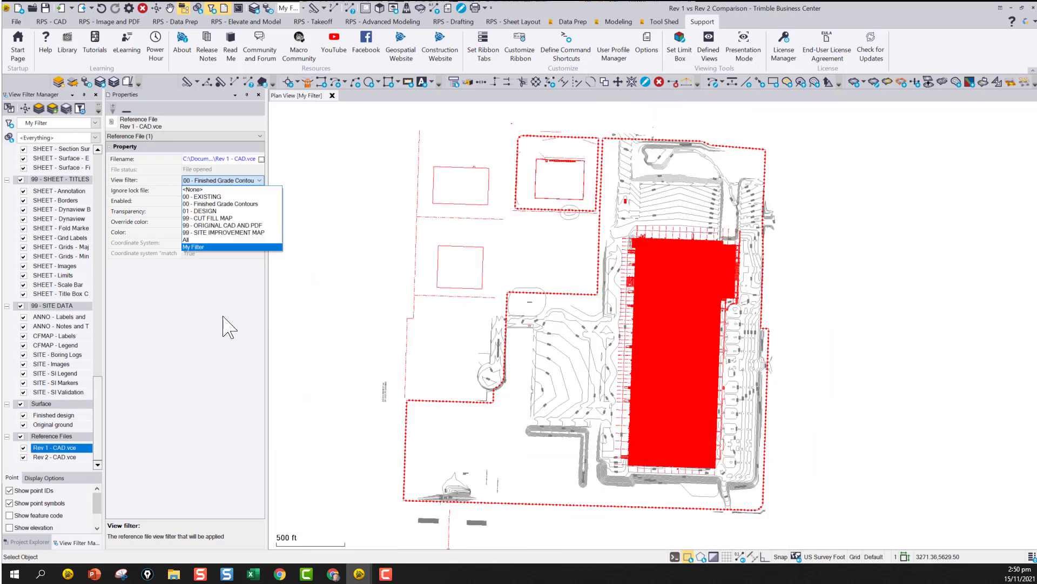
Step: Review the view filters available for the Rev 1 - CAD.vce reference file, keeping 00 - Finished Grade Contours
{"action": "left_click", "coordinate": [225, 324]}
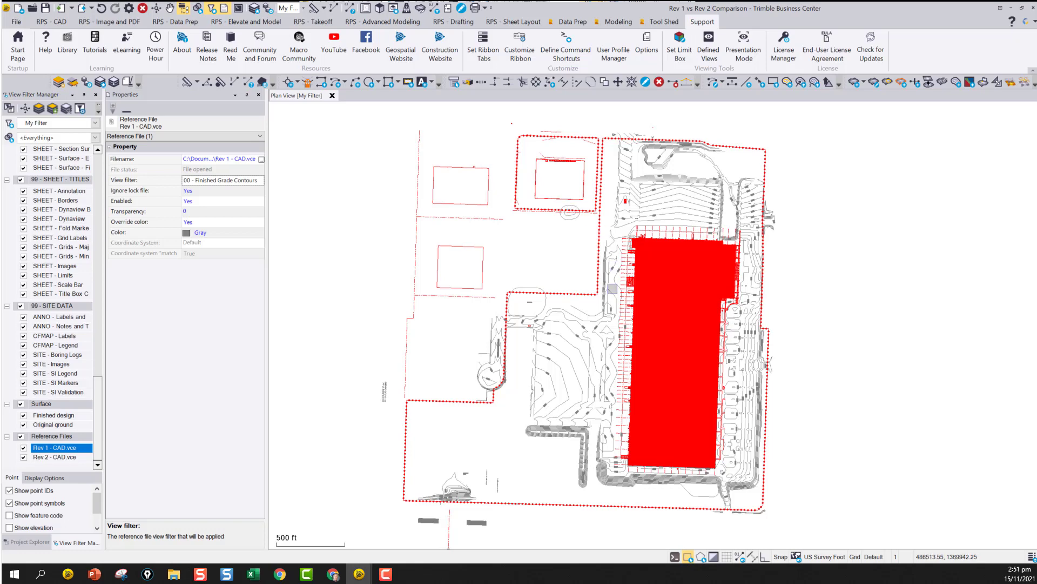
{"action": "scroll", "coordinate": [621, 281], "scroll_direction": "down", "scroll_amount": 3}
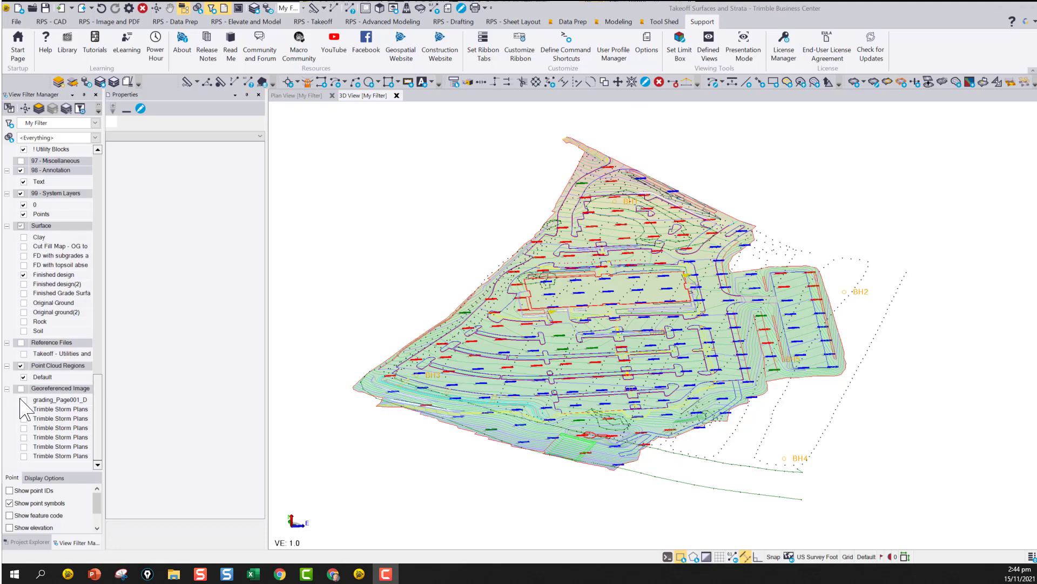
Step: Display the Clay, Rock and Soil surfaces together with the finished design in the 3D view and inspect the strata
{"action": "left_click", "coordinate": [24, 237]}
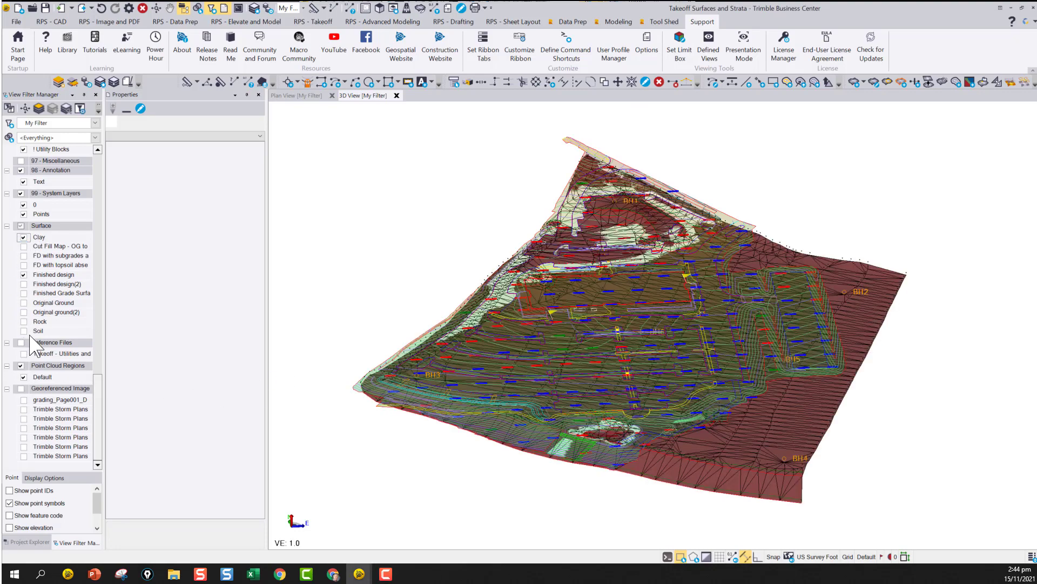
{"action": "left_click", "coordinate": [23, 322]}
{"action": "left_click", "coordinate": [24, 331]}
{"action": "scroll", "coordinate": [635, 444], "scroll_direction": "up", "scroll_amount": 6}
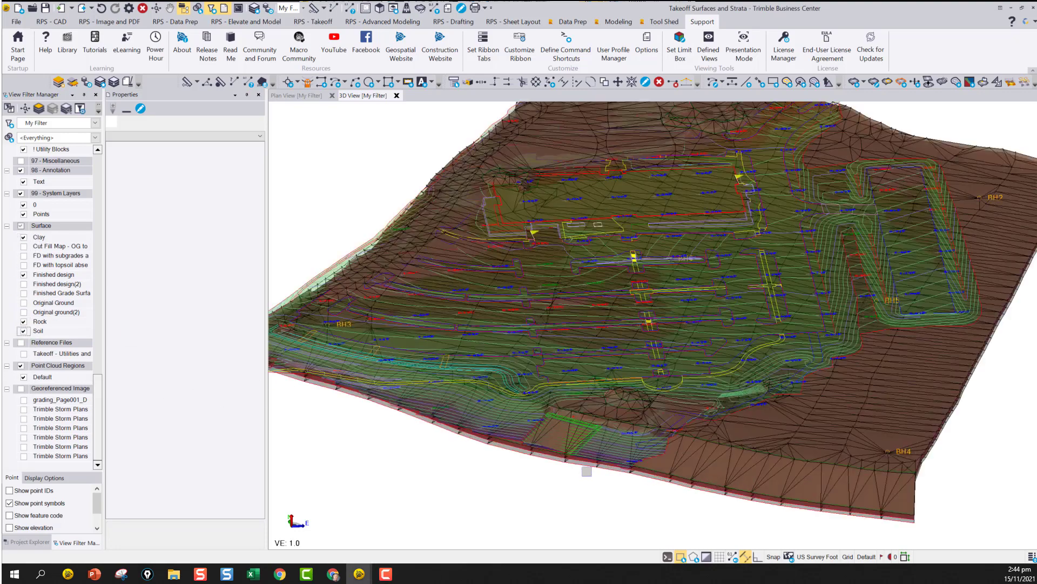
{"action": "scroll", "coordinate": [610, 437], "scroll_direction": "down", "scroll_amount": 8}
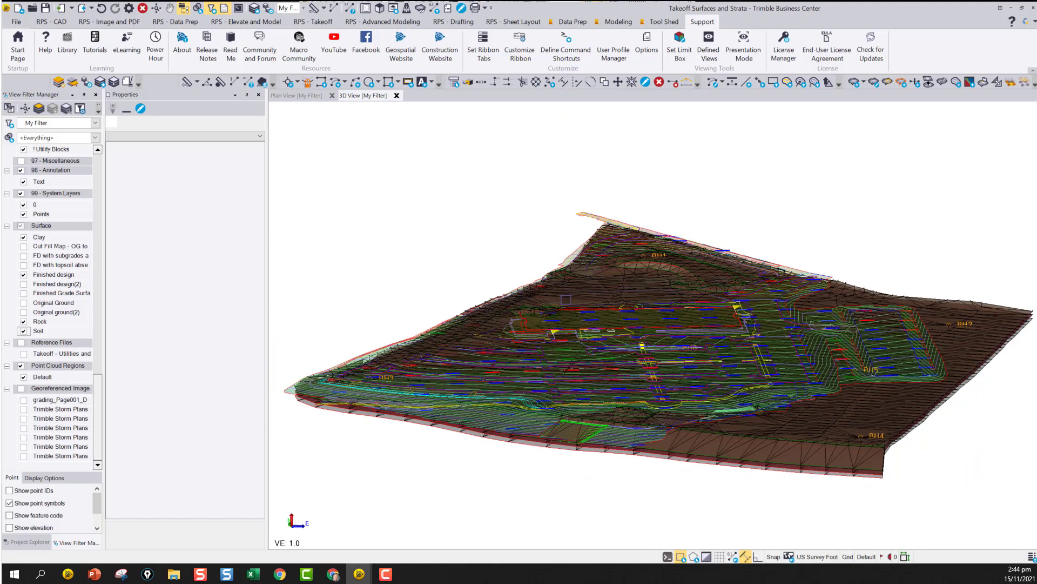
{"action": "mouse_move", "coordinate": [566, 300]}
Step: Switch to the Takeoff - Utilities and Trenches project and examine its utility networks and trenches in the plan view
{"action": "mouse_move", "coordinate": [360, 577]}
{"action": "left_click", "coordinate": [395, 546]}
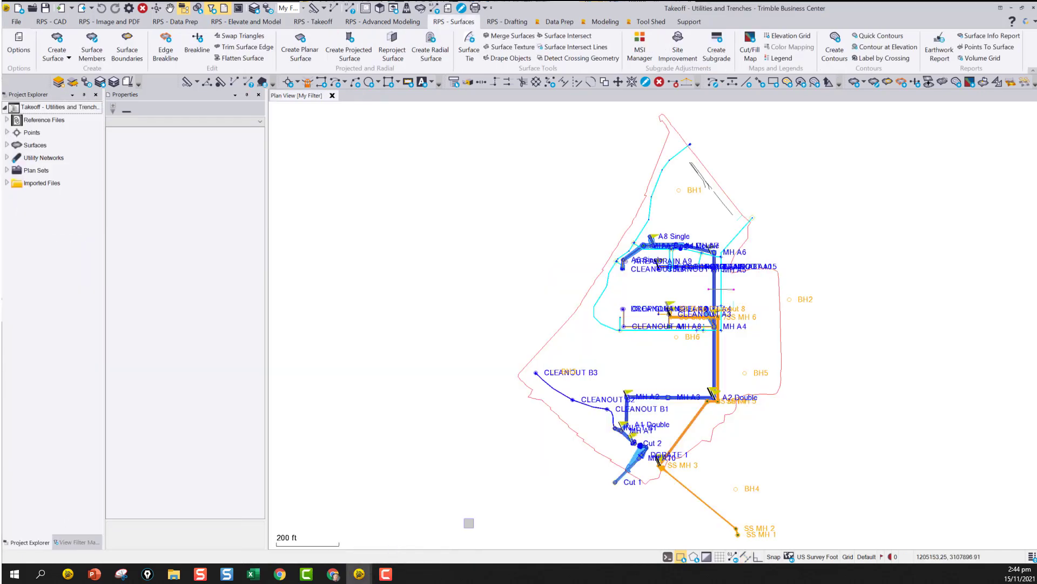
{"action": "scroll", "coordinate": [702, 312], "scroll_direction": "up", "scroll_amount": 1}
{"action": "scroll", "coordinate": [626, 226], "scroll_direction": "up", "scroll_amount": 2}
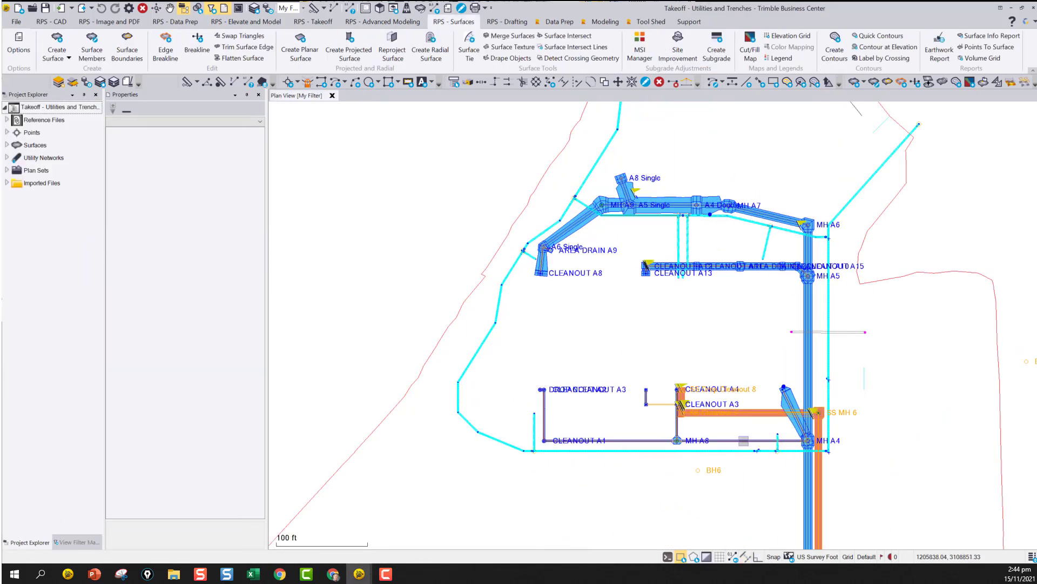
{"action": "scroll", "coordinate": [764, 365], "scroll_direction": "down", "scroll_amount": 3}
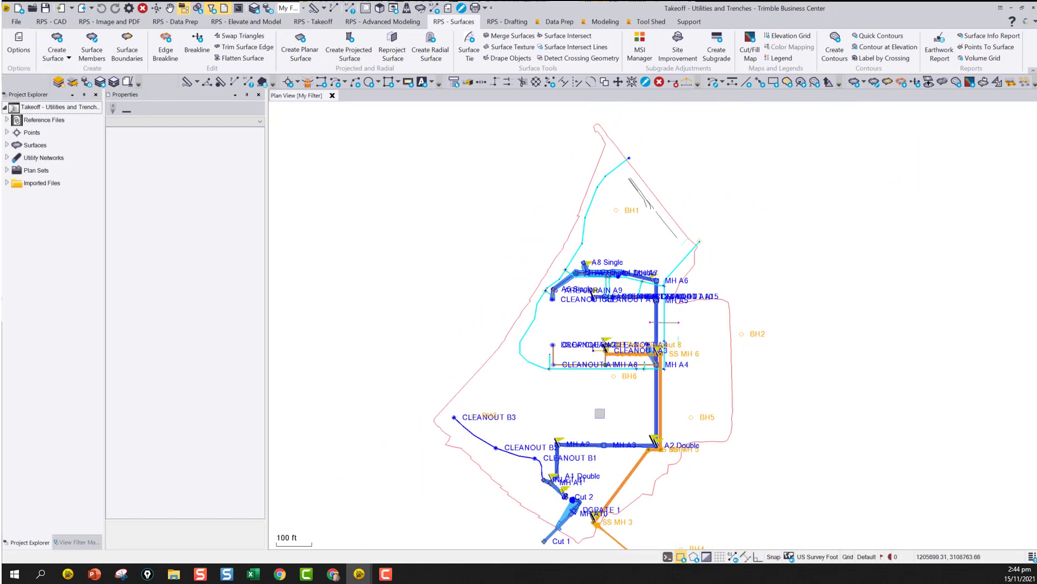
{"action": "mouse_move", "coordinate": [599, 414]}
{"action": "middle_mouse_down"}
{"action": "mouse_move", "coordinate": [605, 386]}
{"action": "mouse_move", "coordinate": [607, 398]}
{"action": "middle_mouse_up"}
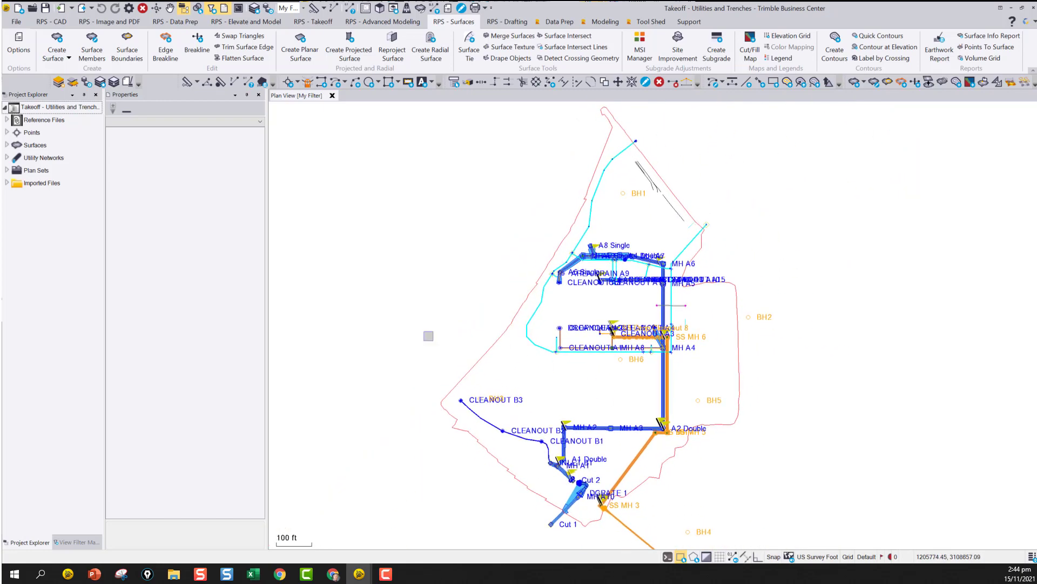
Step: List the reference files of the Takeoff - Utilities and Trenches project, and those of the Takeoff Surfaces and Strata project
{"action": "left_click", "coordinate": [43, 120]}
{"action": "left_click", "coordinate": [7, 119]}
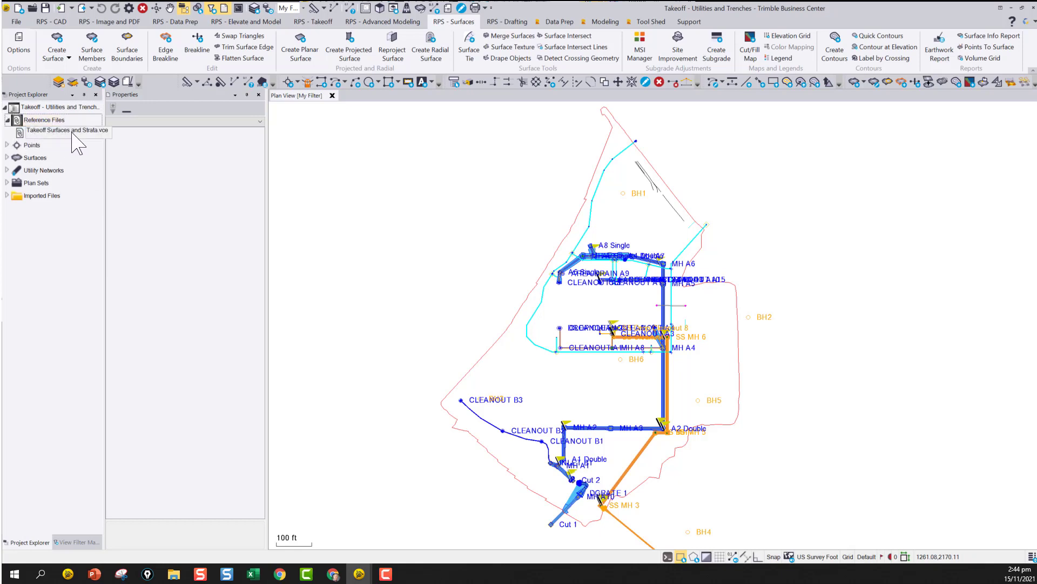
{"action": "mouse_move", "coordinate": [360, 573]}
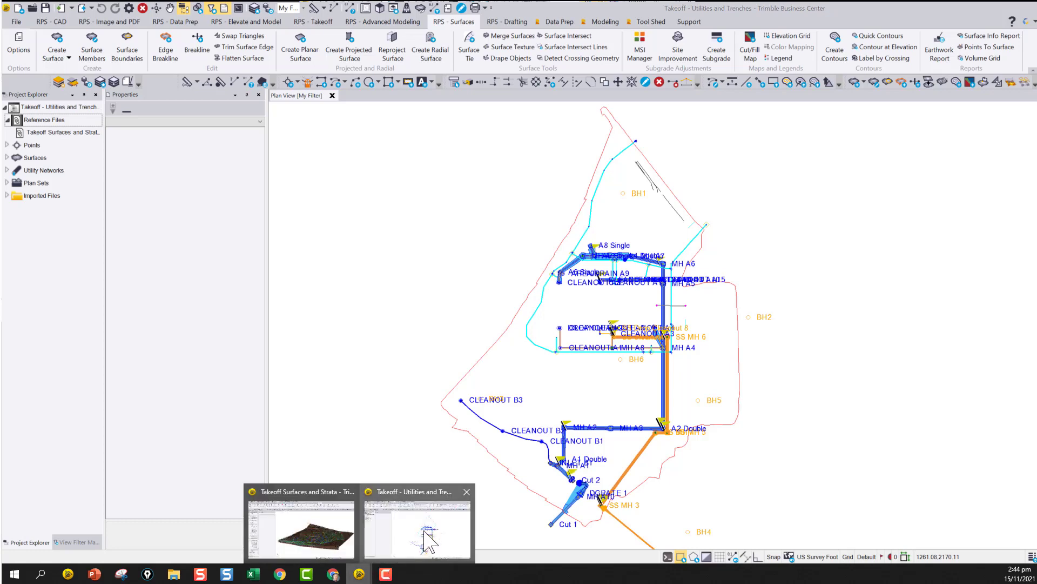
{"action": "left_click", "coordinate": [301, 527]}
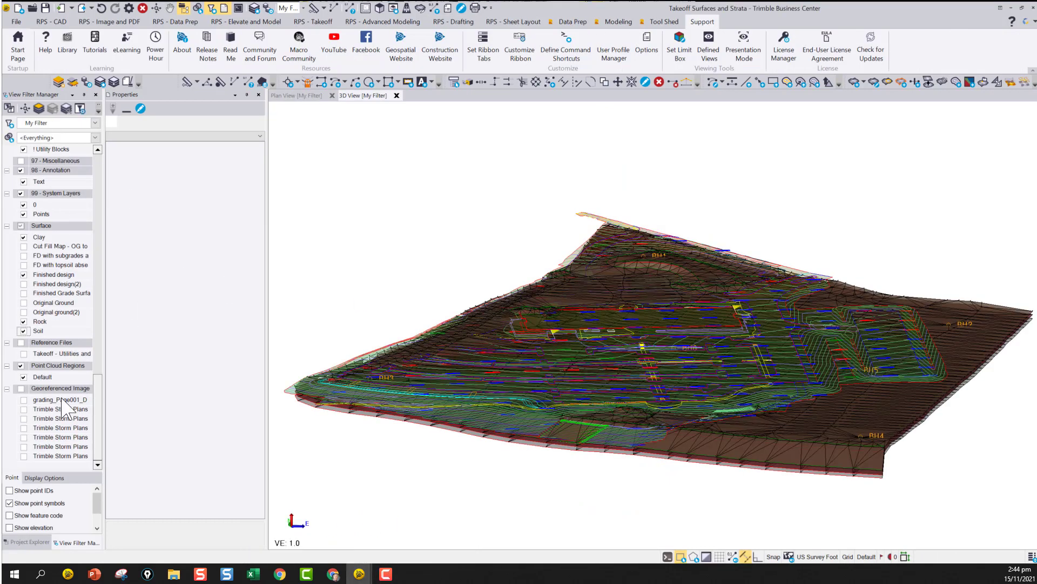
{"action": "left_click", "coordinate": [27, 542]}
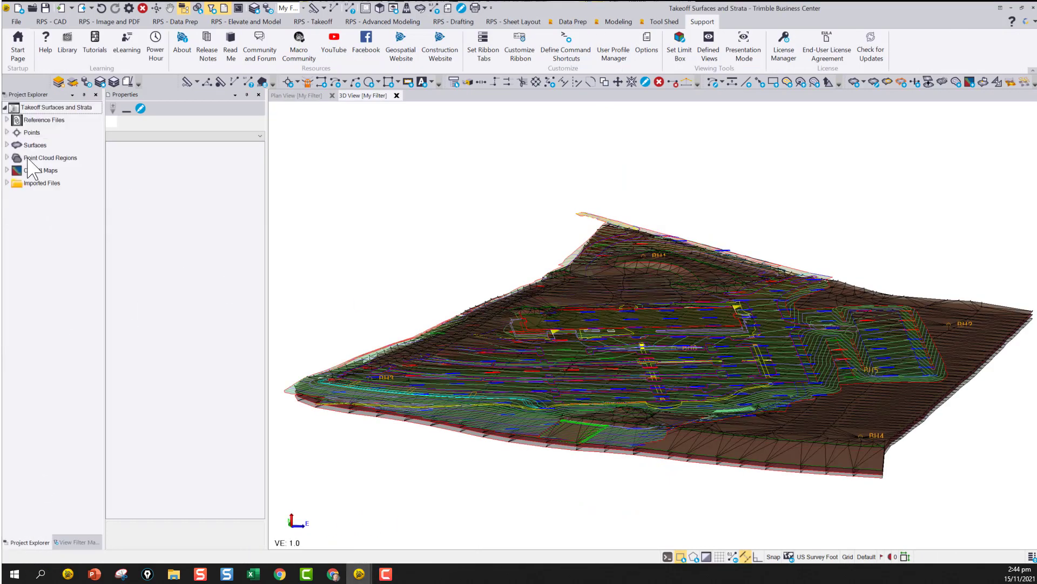
{"action": "left_click", "coordinate": [7, 120]}
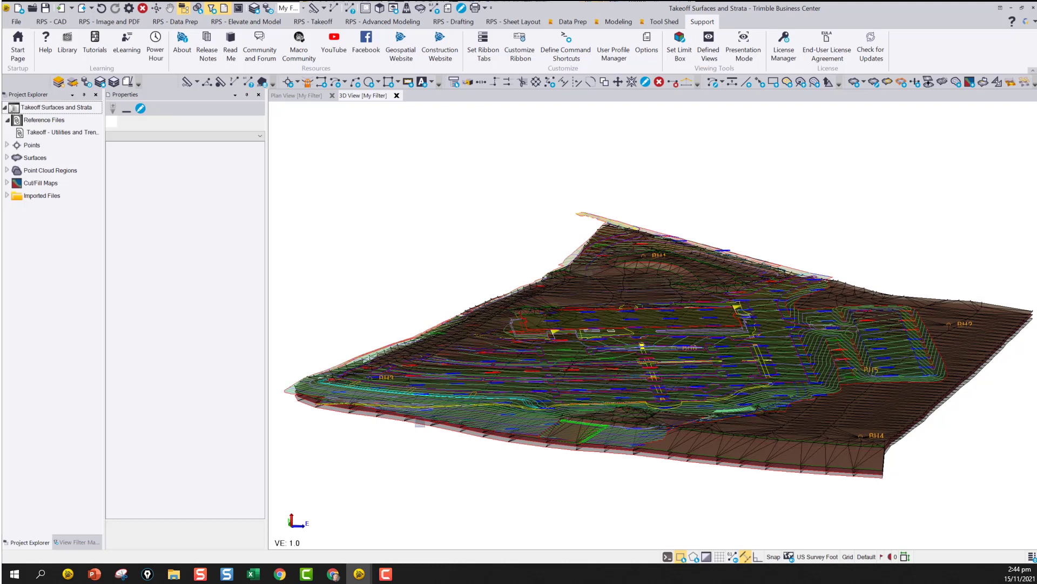
Step: Display the Takeoff - Utilities and Trenches reference file in the 3D view and inspect its trenches around SS MH 4 and SS MH 5
{"action": "left_click", "coordinate": [75, 542]}
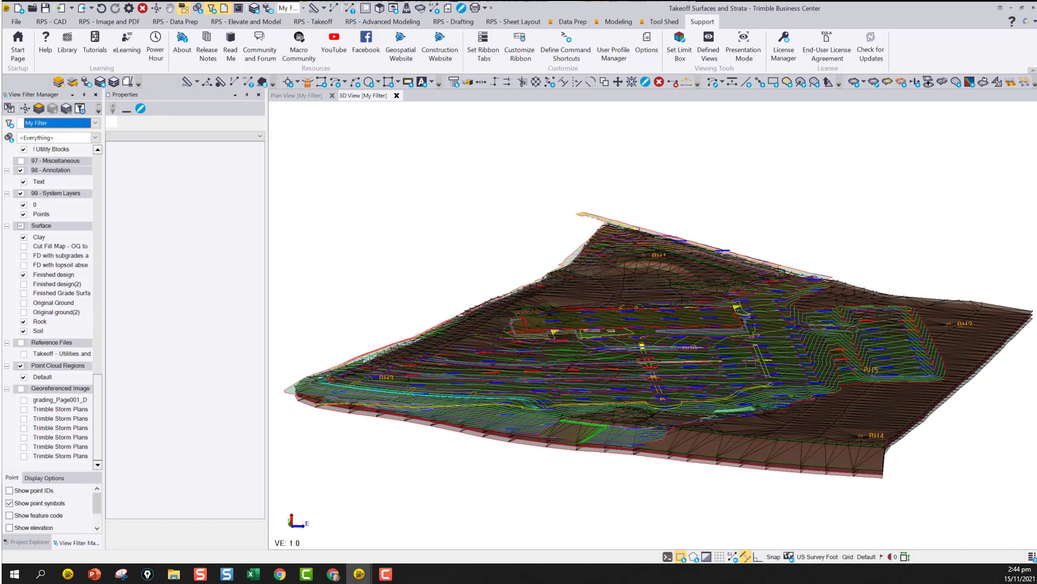
{"action": "scroll", "coordinate": [724, 367], "scroll_direction": "up", "scroll_amount": 3}
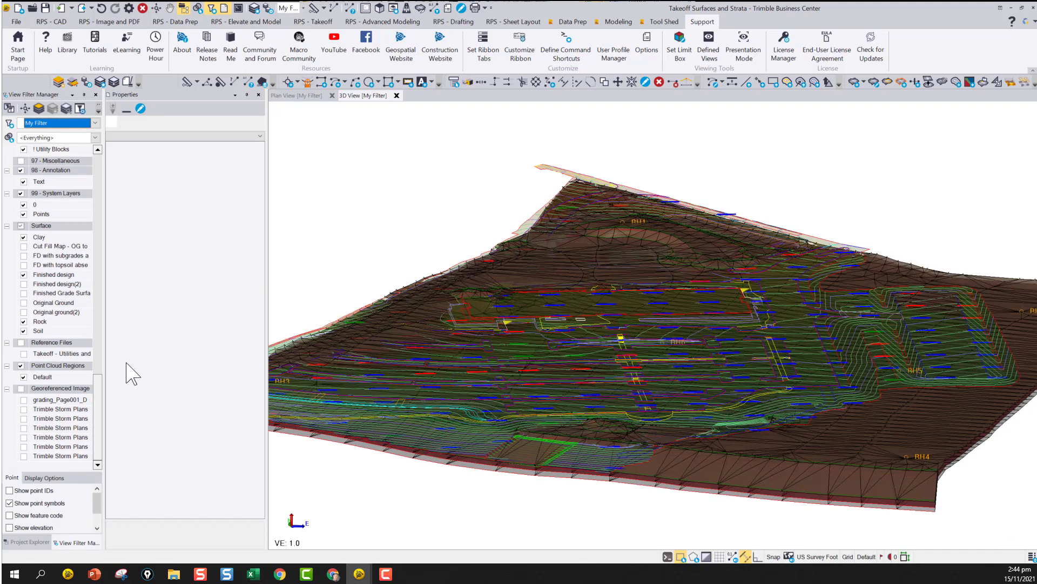
{"action": "left_click", "coordinate": [21, 342]}
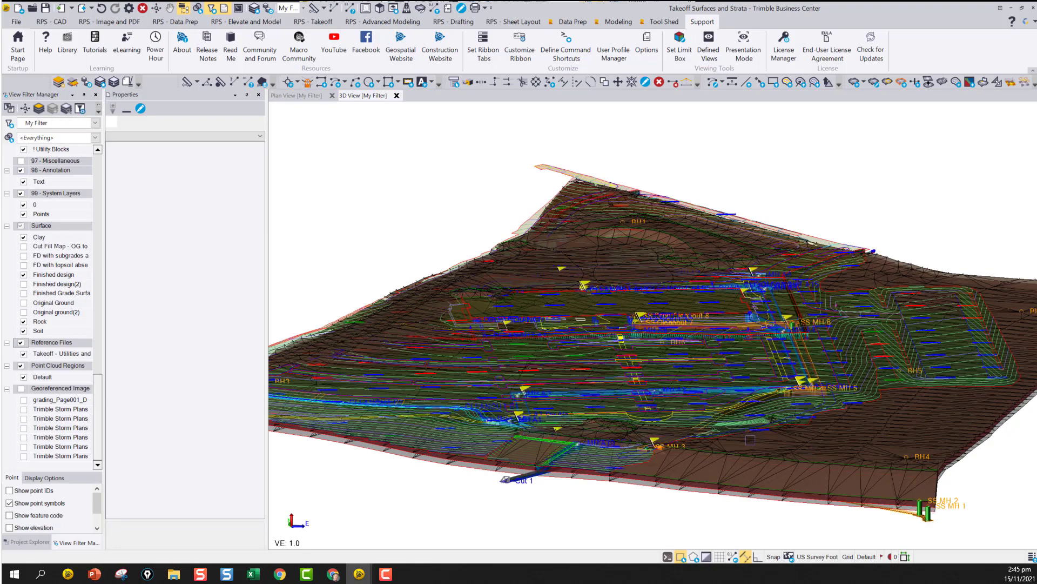
{"action": "scroll", "coordinate": [745, 422], "scroll_direction": "up", "scroll_amount": 5}
{"action": "scroll", "coordinate": [748, 428], "scroll_direction": "up", "scroll_amount": 2}
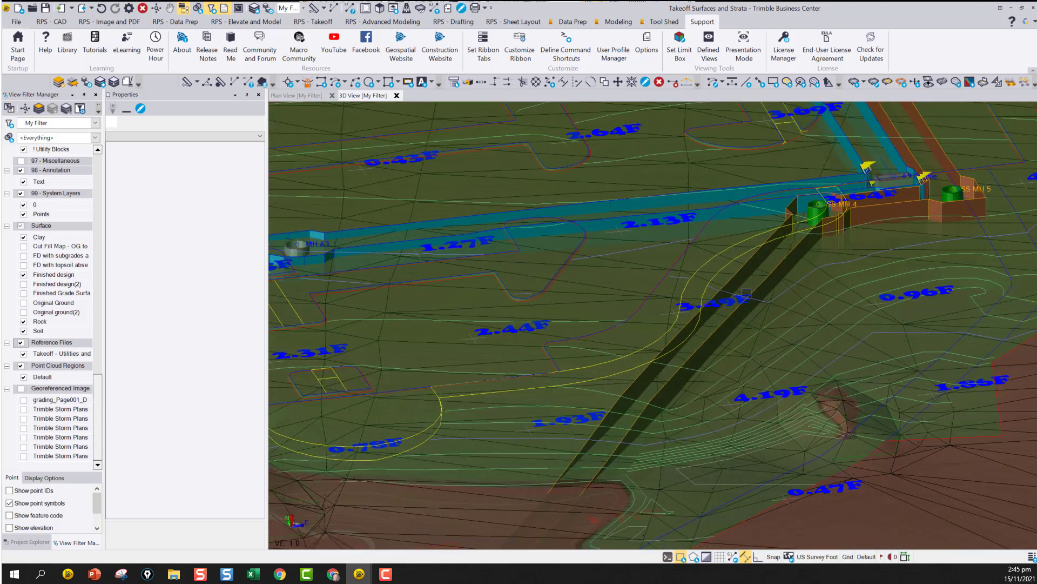
{"action": "middle_click_drag", "start_coordinate": [848, 208], "coordinate": [772, 263]}
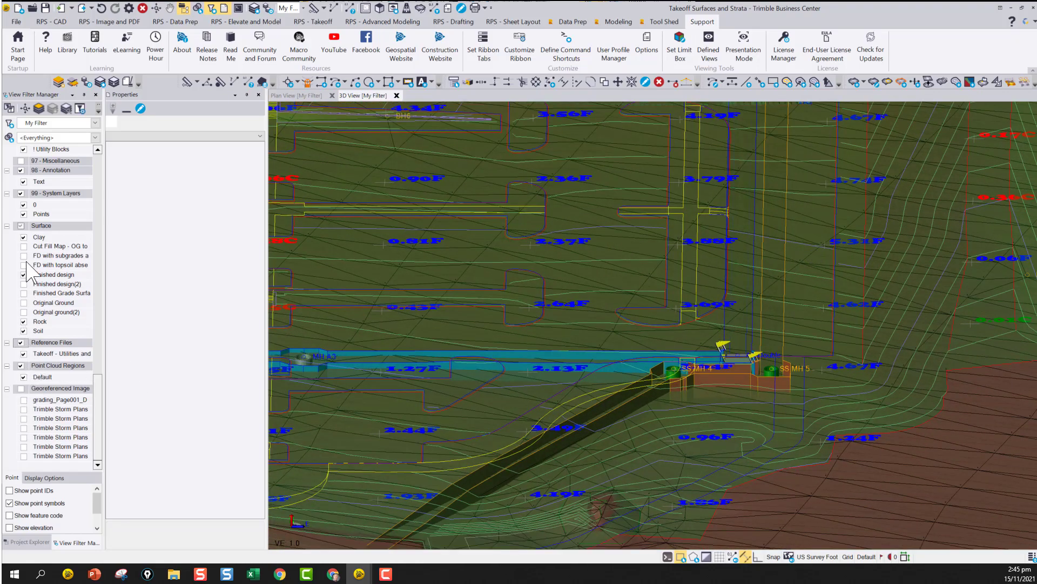
Step: Hide all surfaces in the 3D view to show the referenced utilities and trenches across the whole site
{"action": "left_click", "coordinate": [21, 225]}
{"action": "scroll", "coordinate": [705, 380], "scroll_direction": "down", "scroll_amount": 6}
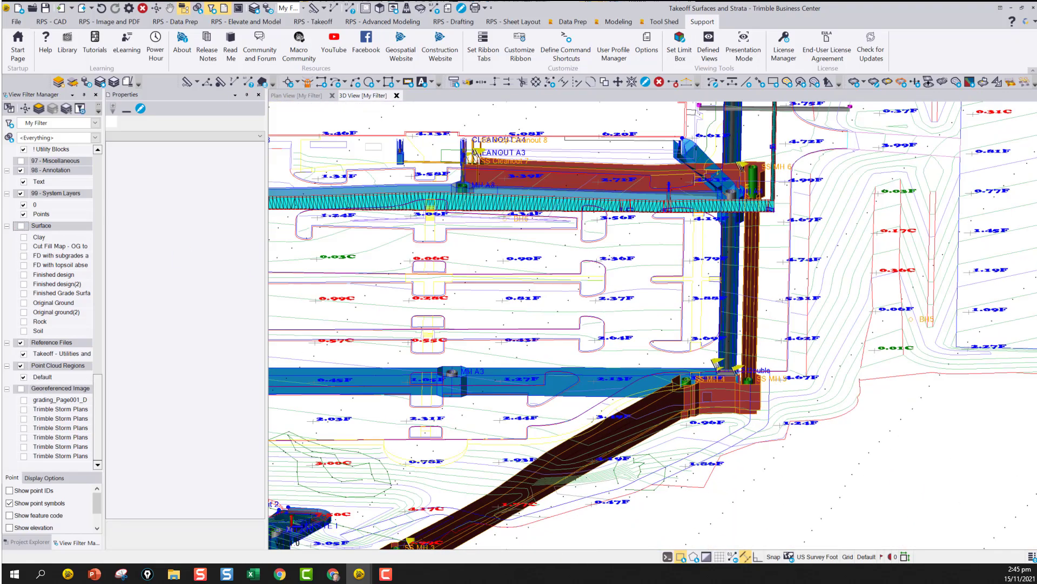
{"action": "scroll", "coordinate": [703, 420], "scroll_direction": "down", "scroll_amount": 4}
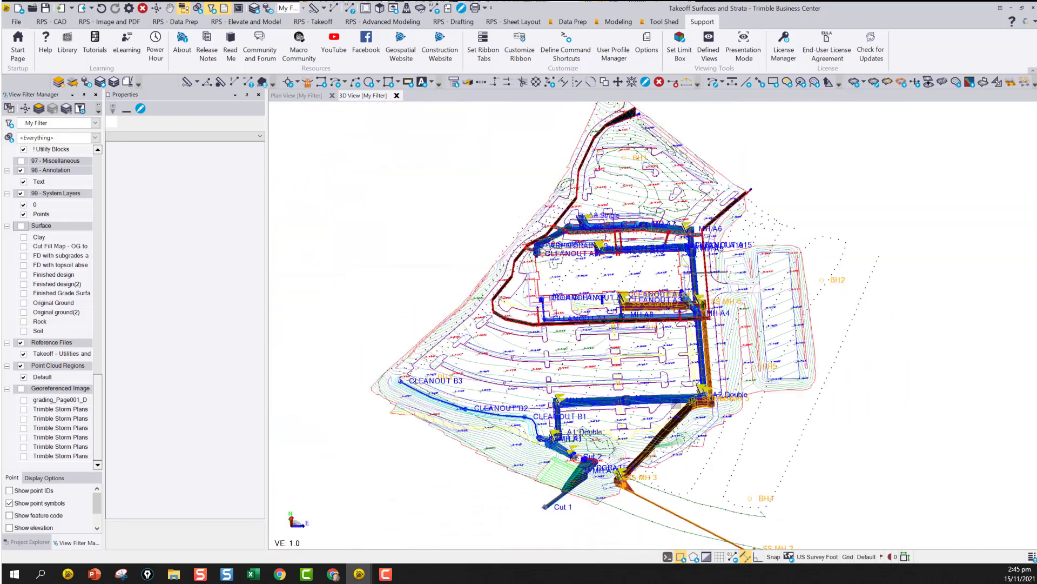
Step: Inspect the referenced utility trenches around AREA DRAIN A9 and CLEANOUT A8 in 3D, then view the whole site at a lower angle
{"action": "scroll", "coordinate": [571, 272], "scroll_direction": "up", "scroll_amount": 5}
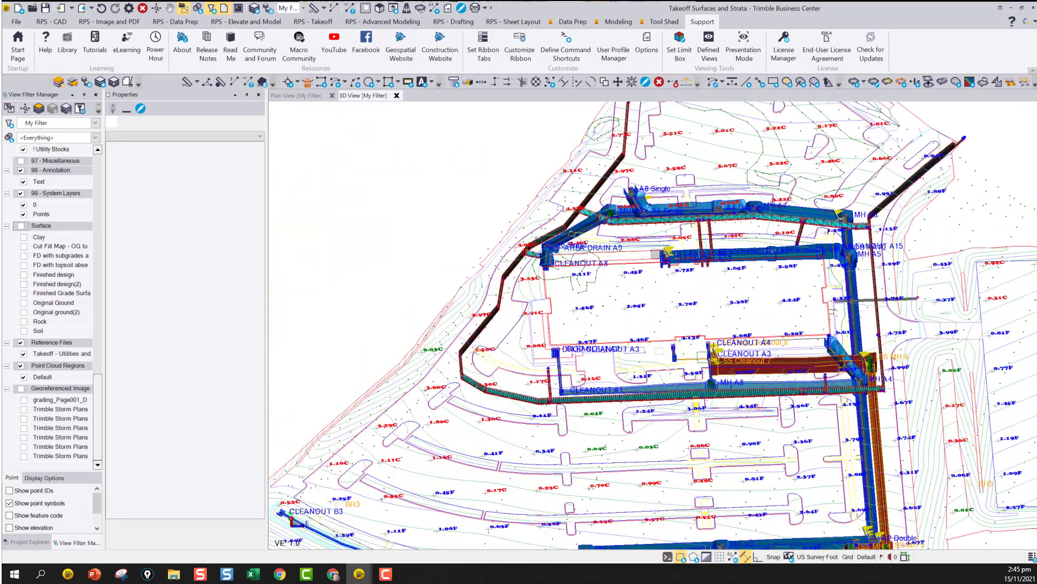
{"action": "scroll", "coordinate": [572, 272], "scroll_direction": "up", "scroll_amount": 1}
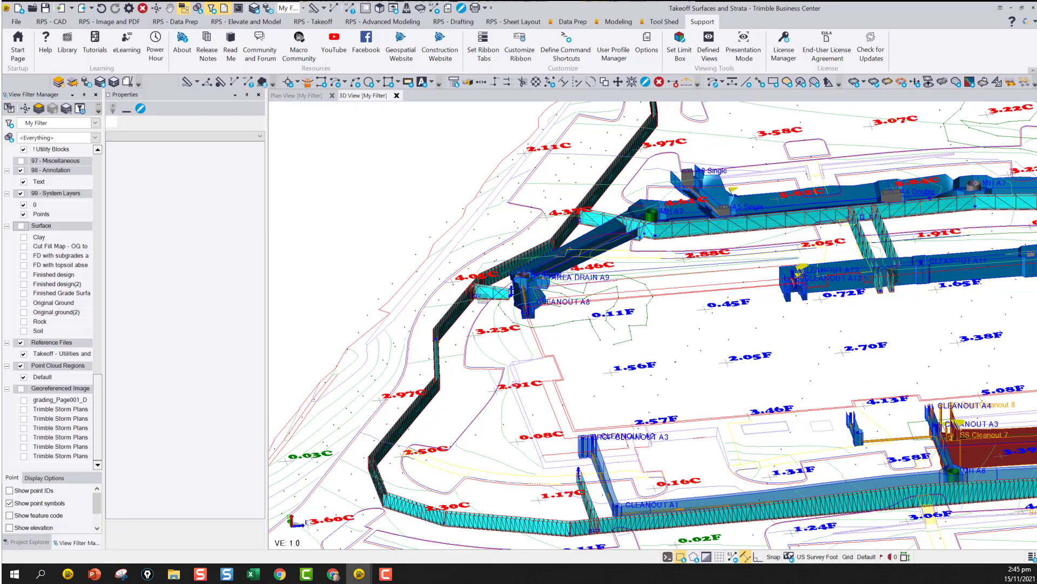
{"action": "scroll", "coordinate": [493, 304], "scroll_direction": "up", "scroll_amount": 5}
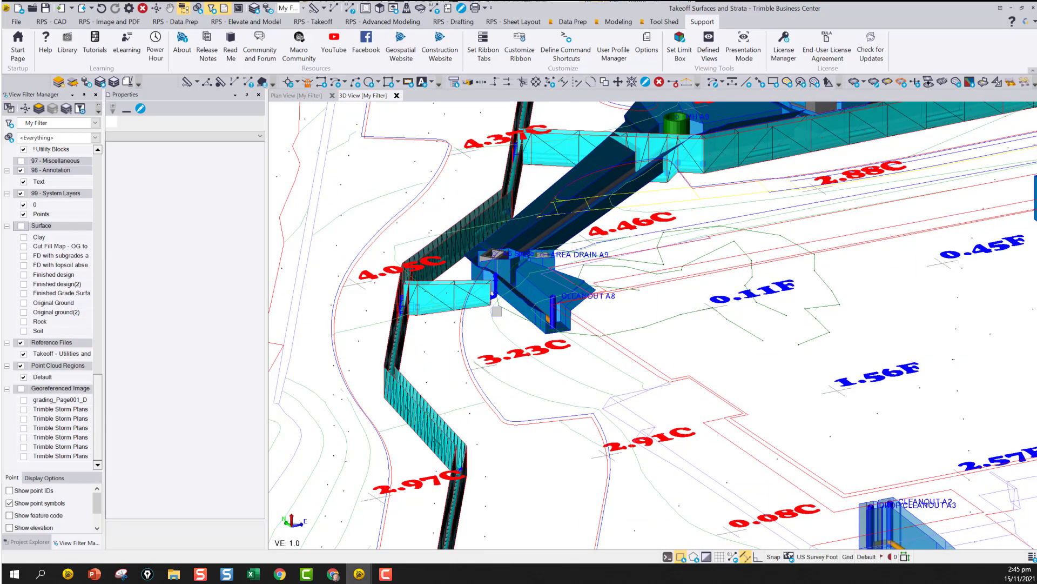
{"action": "scroll", "coordinate": [498, 315], "scroll_direction": "down", "scroll_amount": 6}
{"action": "scroll", "coordinate": [546, 310], "scroll_direction": "down", "scroll_amount": 6}
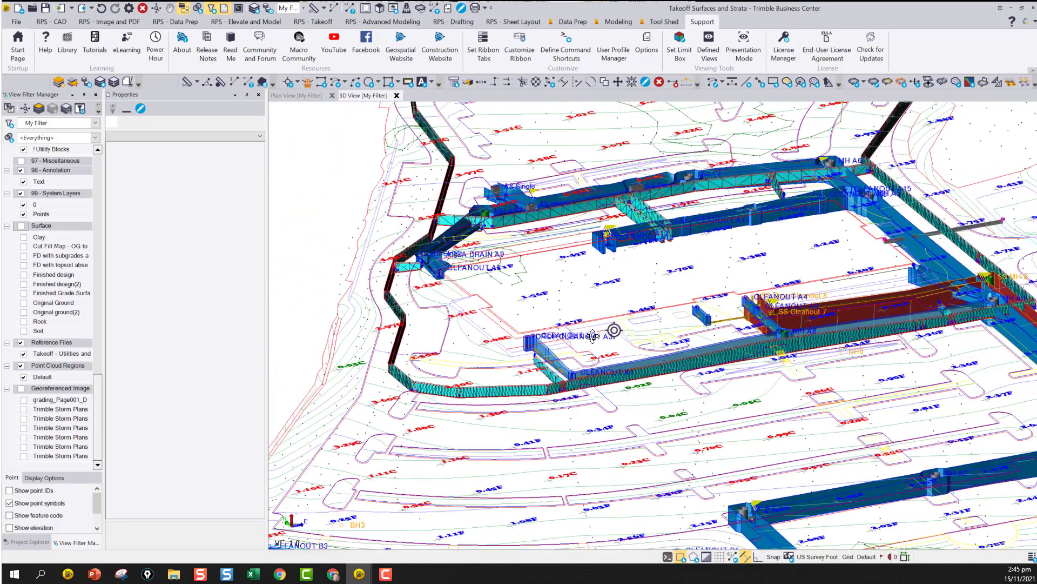
{"action": "middle_click_drag", "start_coordinate": [590, 355], "coordinate": [532, 328]}
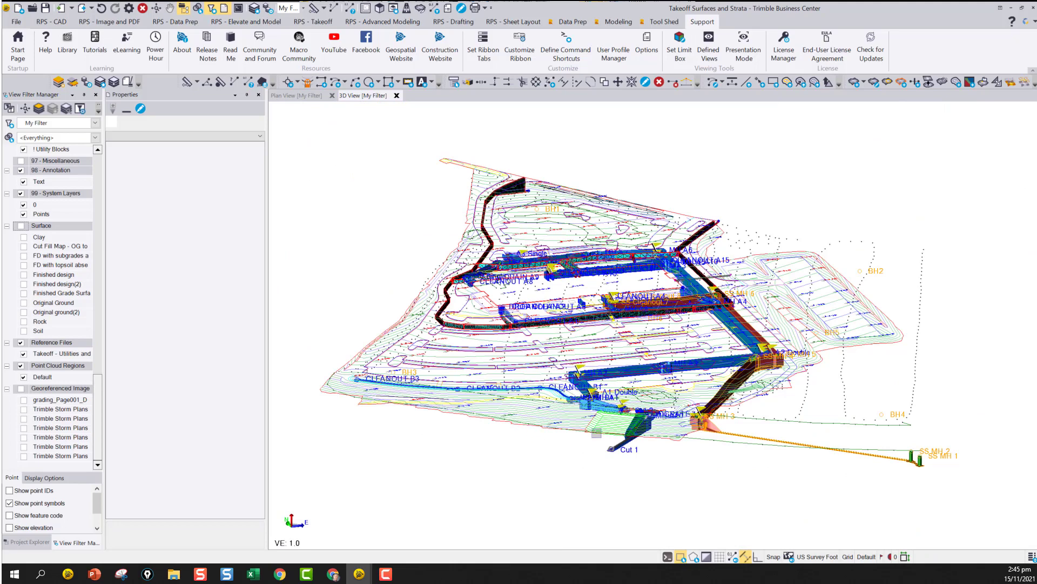
Step: List the contents of the Takeoff Surfaces and Strata project and examine the referenced trenches near CLEANOUT A1 in 3D
{"action": "left_click", "coordinate": [29, 542]}
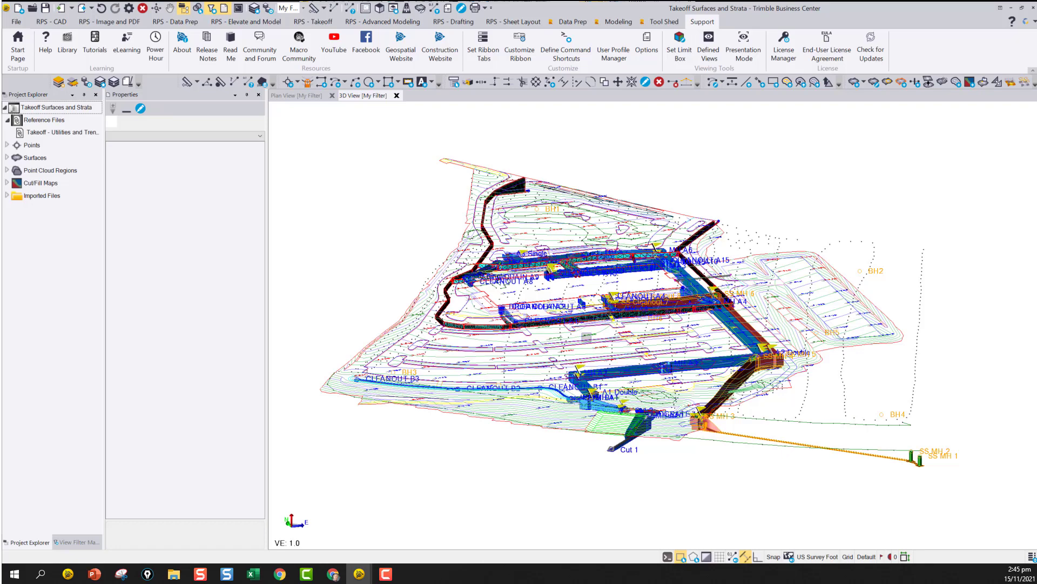
{"action": "scroll", "coordinate": [524, 322], "scroll_direction": "up", "scroll_amount": 5}
{"action": "scroll", "coordinate": [521, 325], "scroll_direction": "down", "scroll_amount": 5}
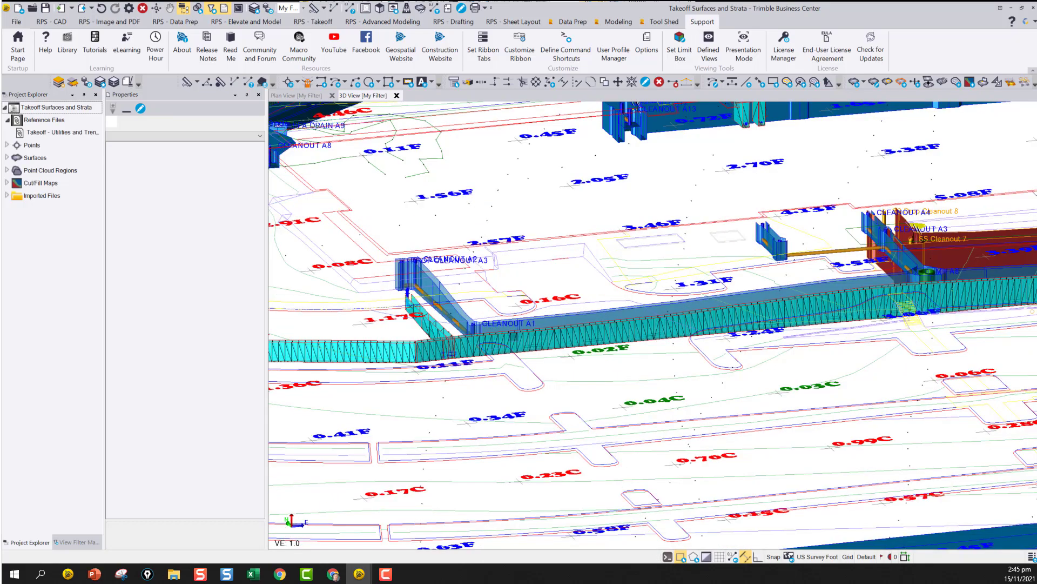
{"action": "scroll", "coordinate": [543, 337], "scroll_direction": "down", "scroll_amount": 3}
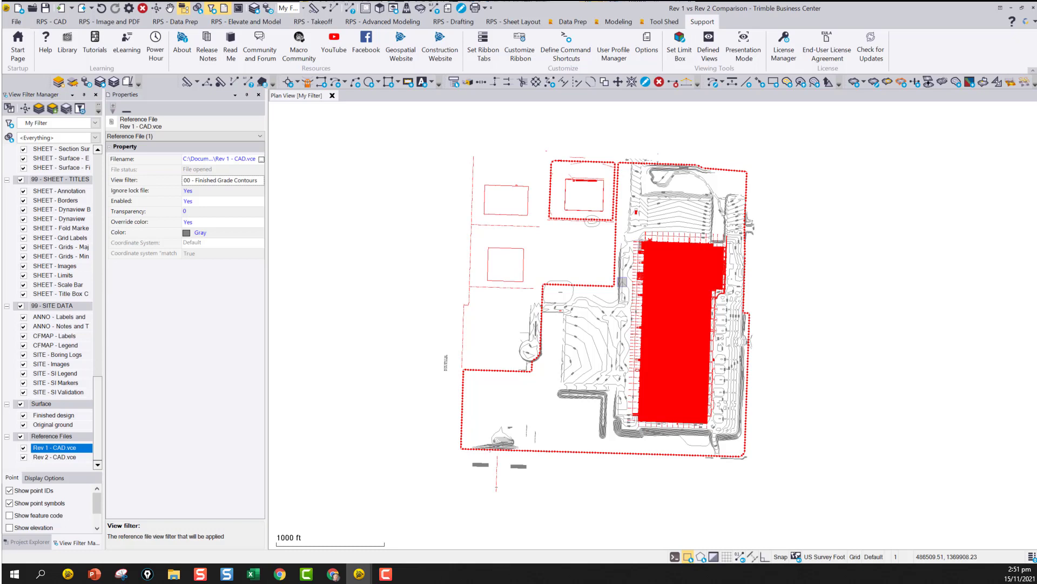
Step: Bring up the modeling commands for the Rev 1 vs Rev 2 Comparison project
{"action": "left_click", "coordinate": [618, 22]}
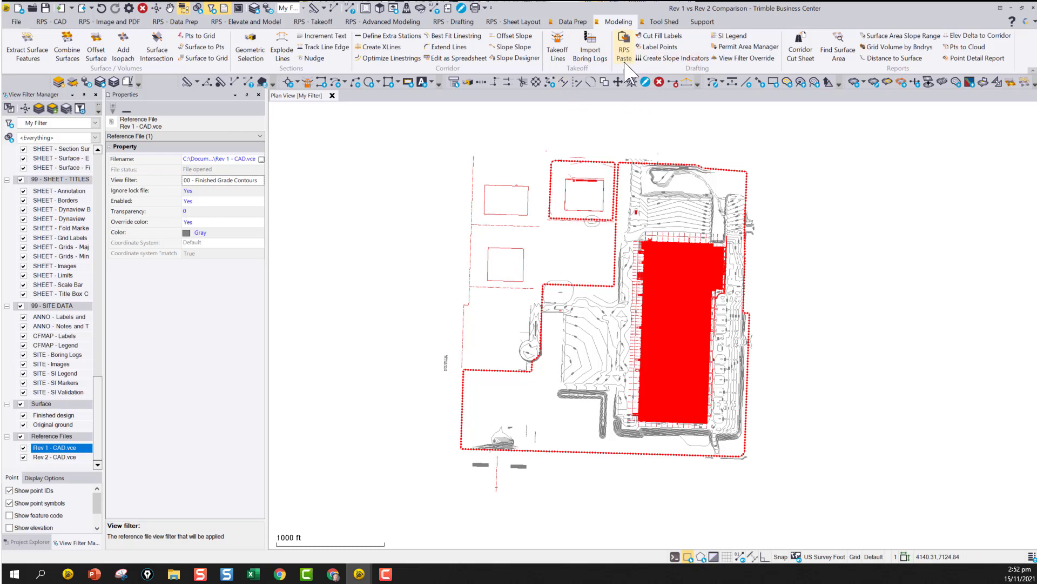